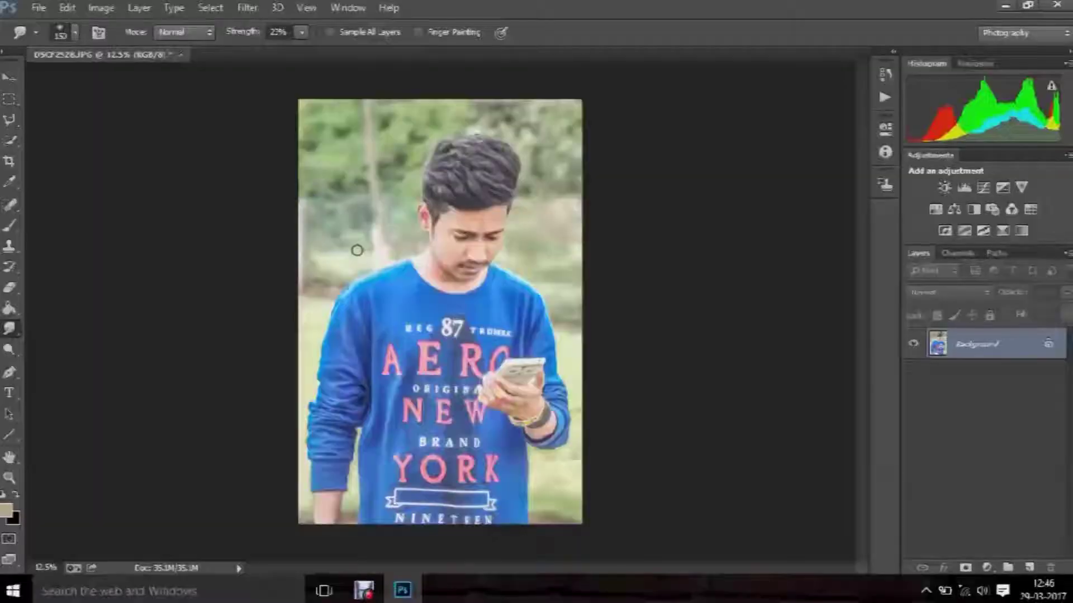
- Zoom the portrait to 50% and bring the man's face and neck into view
key("ctrl+plus")
key("ctrl+plus")
key("ctrl+plus")
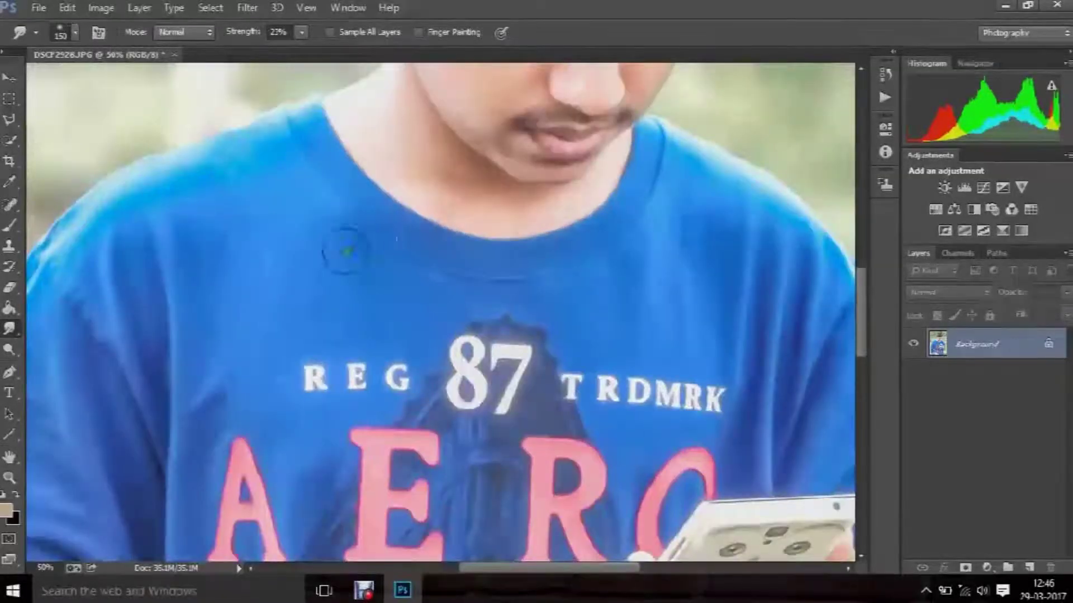
scroll(379, 230, "up", 1)
scroll(374, 248, "up", 2)
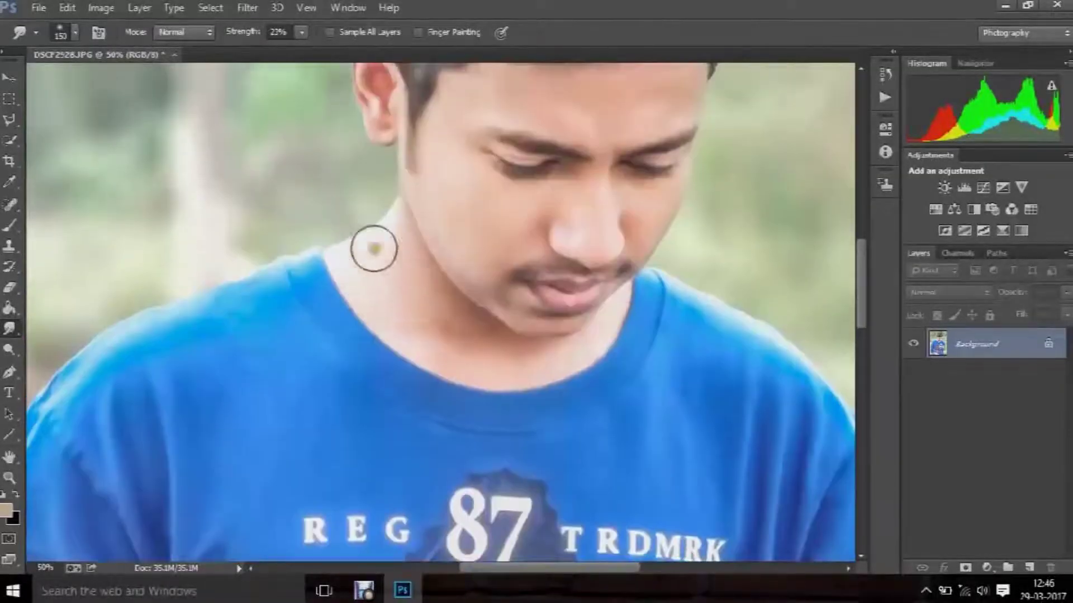
- Set Smudge strength to 6% and smooth the cheek, neck, brow, nose bridge, eye area, lip and chin
left_click(301, 34)
left_click_drag(297, 54, 288, 56)
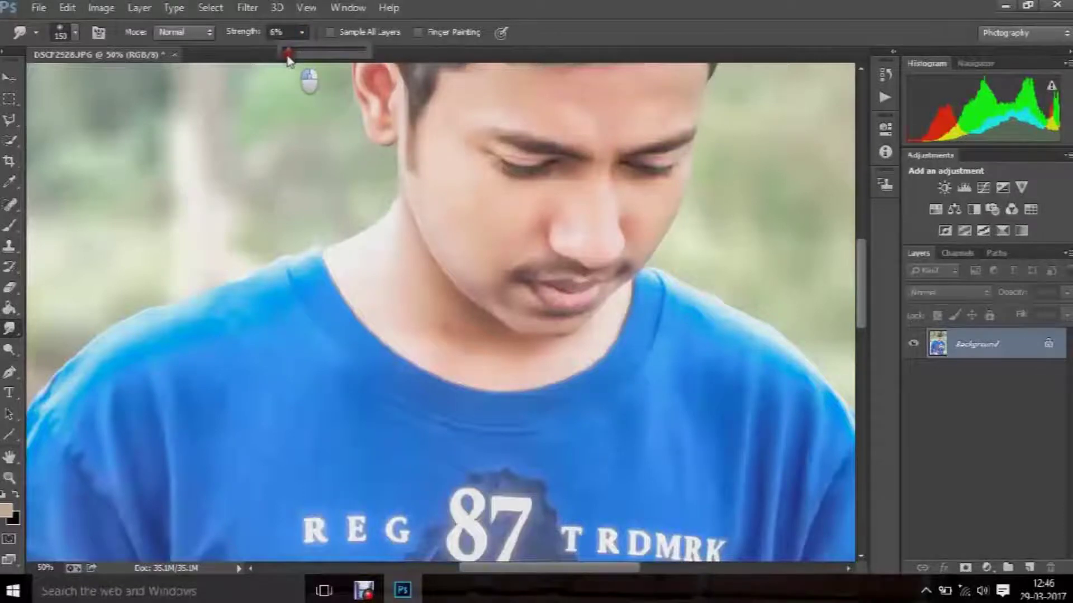
mouse_move(484, 218)
left_mouse_down()
mouse_move(458, 222)
mouse_move(450, 242)
left_mouse_up()
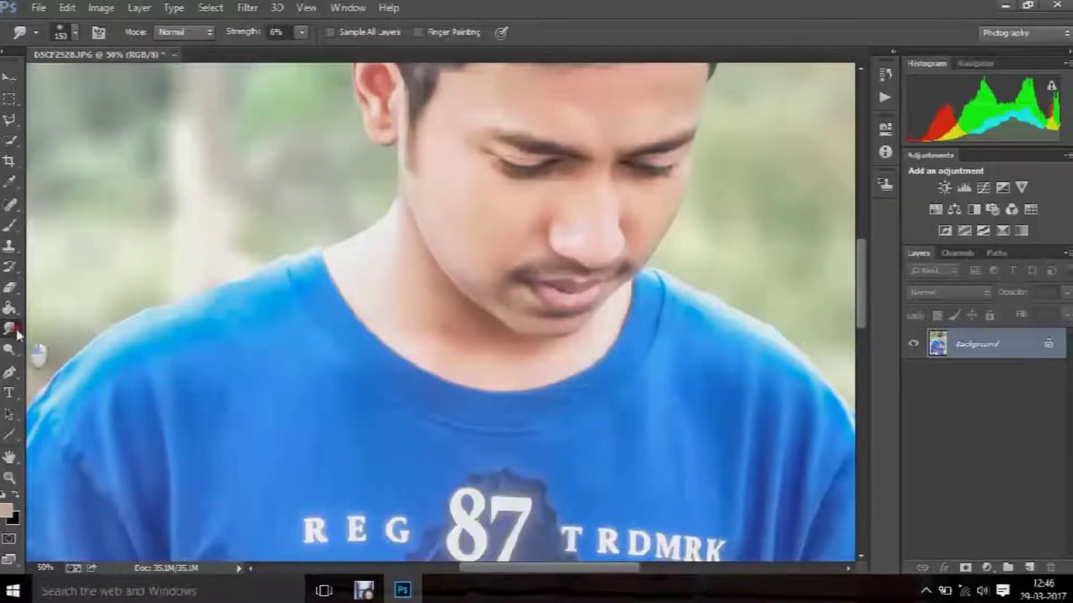
mouse_move(402, 314)
left_mouse_down()
mouse_move(433, 304)
mouse_move(421, 297)
mouse_move(426, 283)
mouse_move(385, 277)
mouse_move(452, 335)
mouse_move(472, 321)
mouse_move(467, 312)
mouse_move(472, 328)
mouse_move(520, 357)
mouse_move(505, 338)
mouse_move(506, 293)
mouse_move(629, 213)
mouse_move(634, 223)
mouse_move(632, 211)
mouse_move(636, 226)
mouse_move(584, 173)
mouse_move(599, 108)
mouse_move(610, 125)
mouse_move(603, 101)
mouse_move(680, 86)
mouse_move(581, 108)
mouse_move(555, 91)
mouse_move(517, 104)
mouse_move(486, 95)
mouse_move(467, 166)
mouse_move(486, 229)
mouse_move(510, 220)
mouse_move(544, 232)
mouse_move(496, 254)
mouse_move(495, 270)
left_mouse_up()
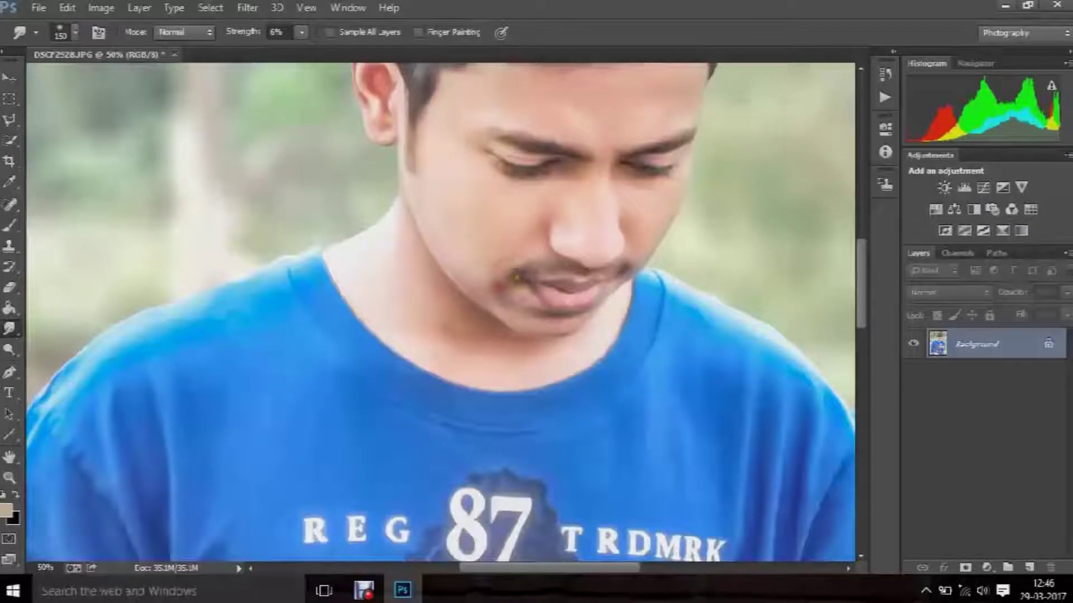
mouse_move(586, 156)
left_mouse_down()
mouse_move(567, 182)
mouse_move(527, 183)
left_mouse_up()
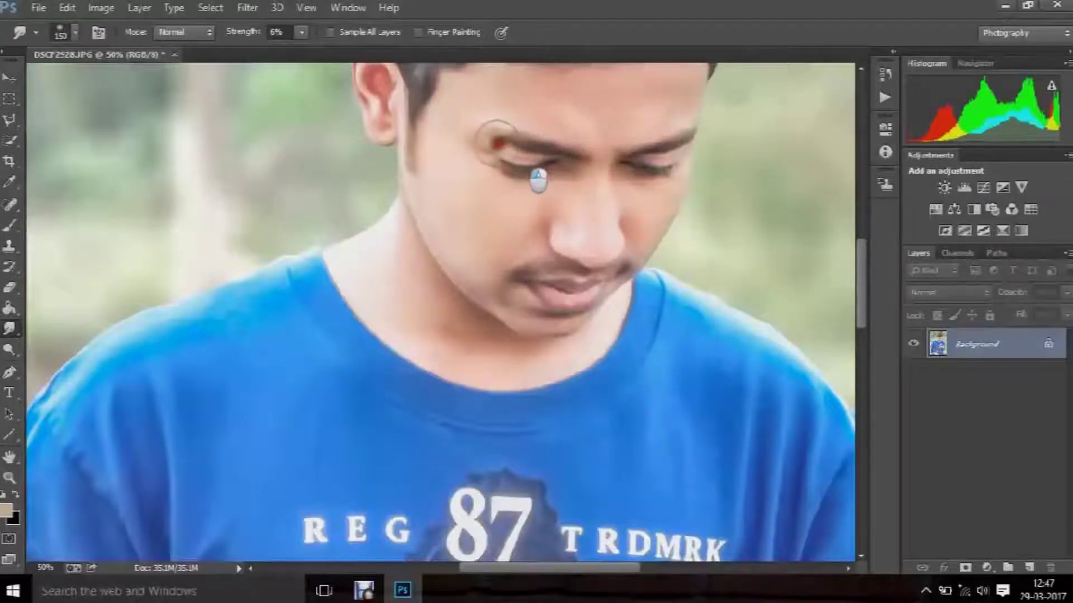
left_click_drag(698, 168, 631, 168)
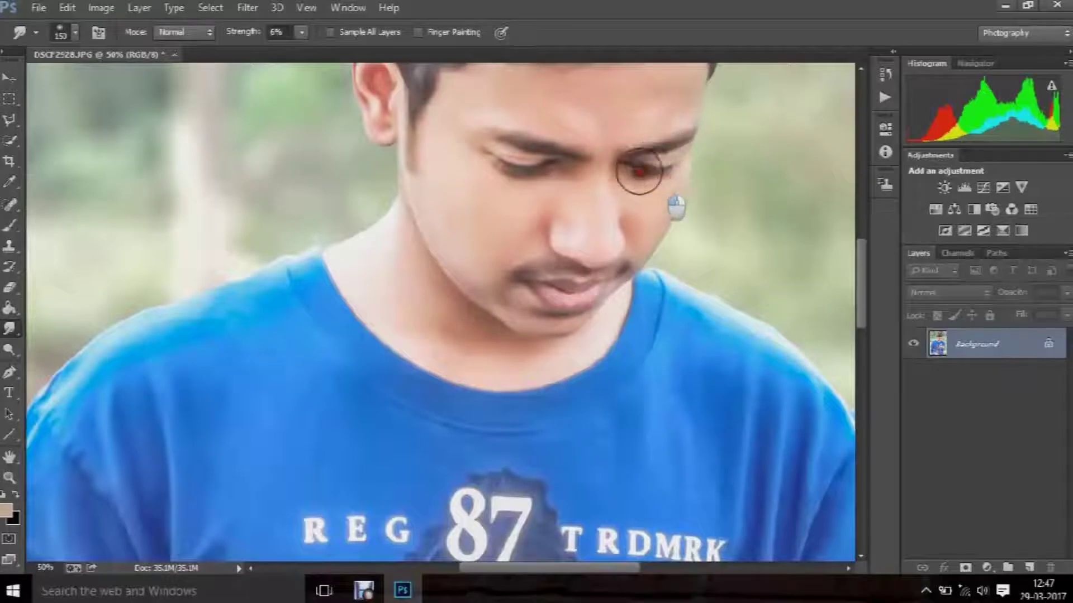
mouse_move(564, 300)
left_mouse_down()
mouse_move(544, 339)
mouse_move(596, 275)
mouse_move(606, 280)
left_mouse_up()
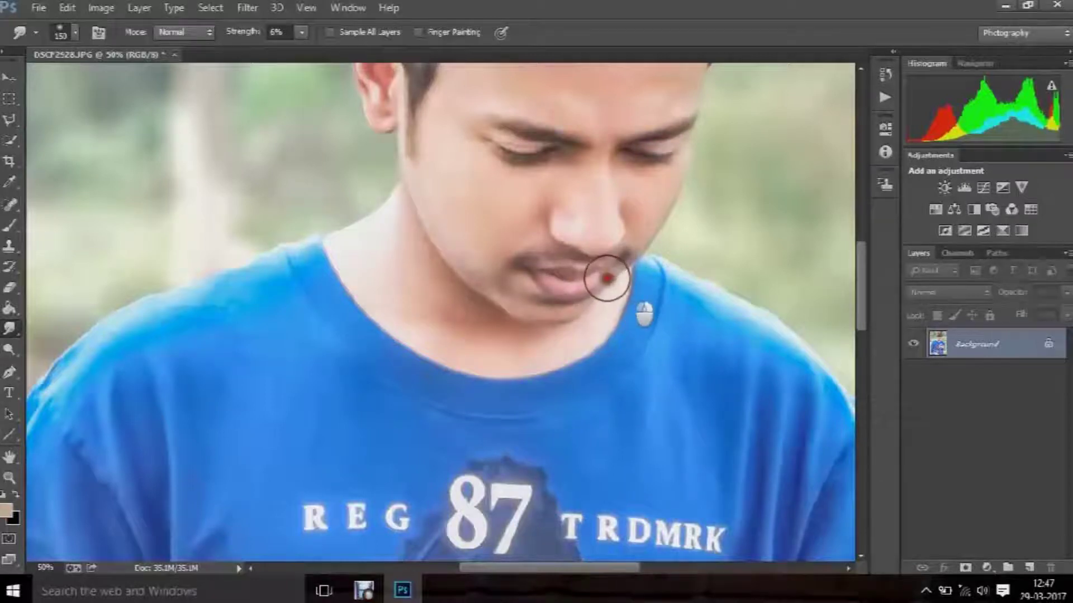
- Smudge the skin beside the ear, across the neck, forehead, nose and left cheek, then zoom to 25%
scroll(423, 176, "up", 2)
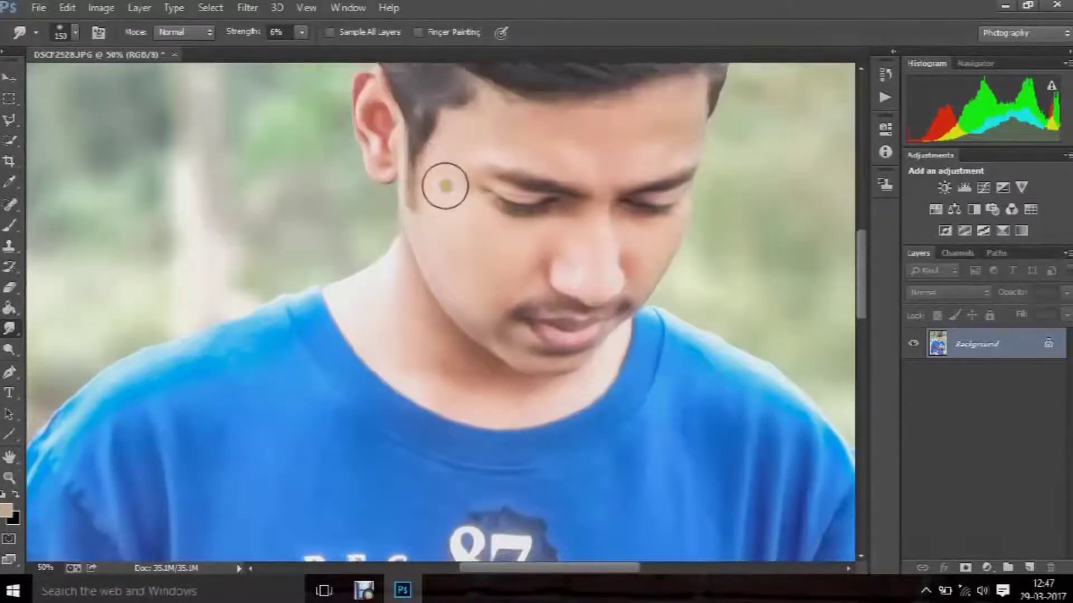
scroll(443, 180, "up", 2)
mouse_move(371, 140)
left_mouse_down()
mouse_move(375, 123)
mouse_move(381, 151)
mouse_move(376, 103)
left_mouse_up()
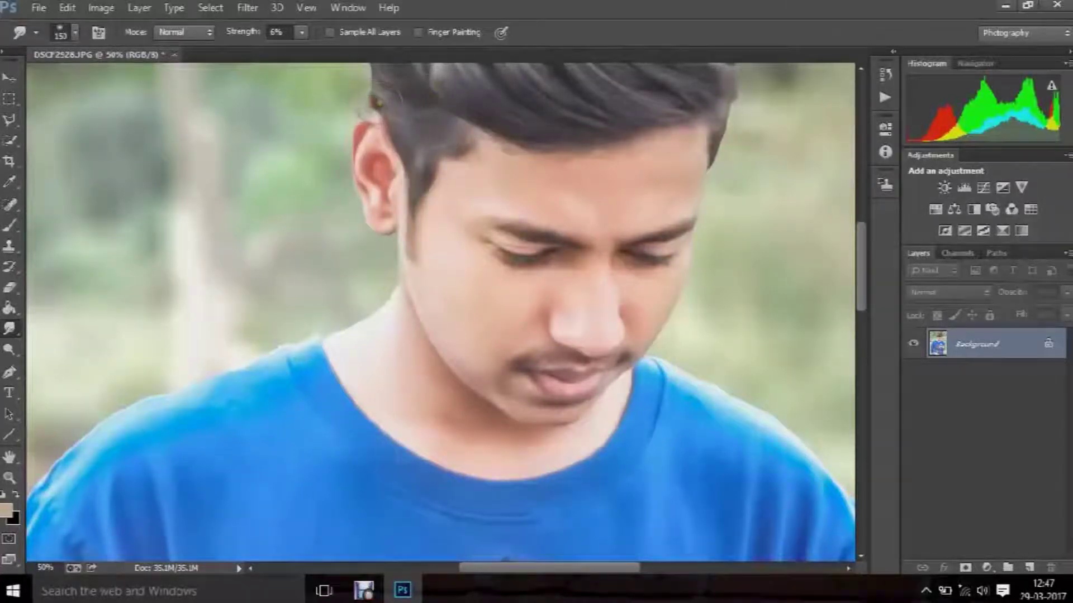
scroll(412, 146, "up", 3)
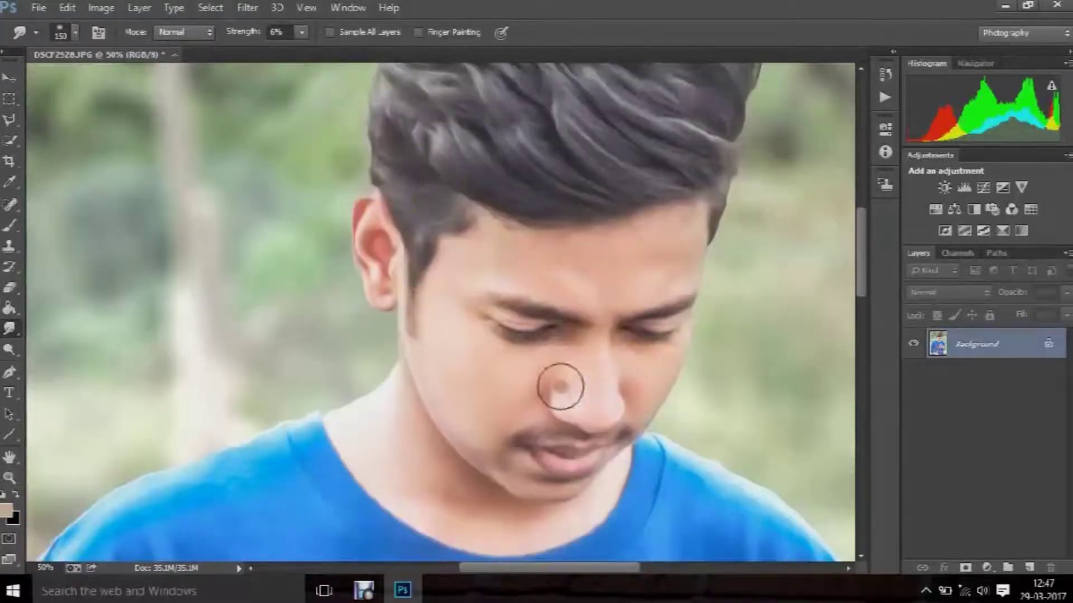
mouse_move(485, 505)
left_mouse_down()
mouse_move(445, 493)
mouse_move(534, 515)
mouse_move(517, 512)
left_mouse_up()
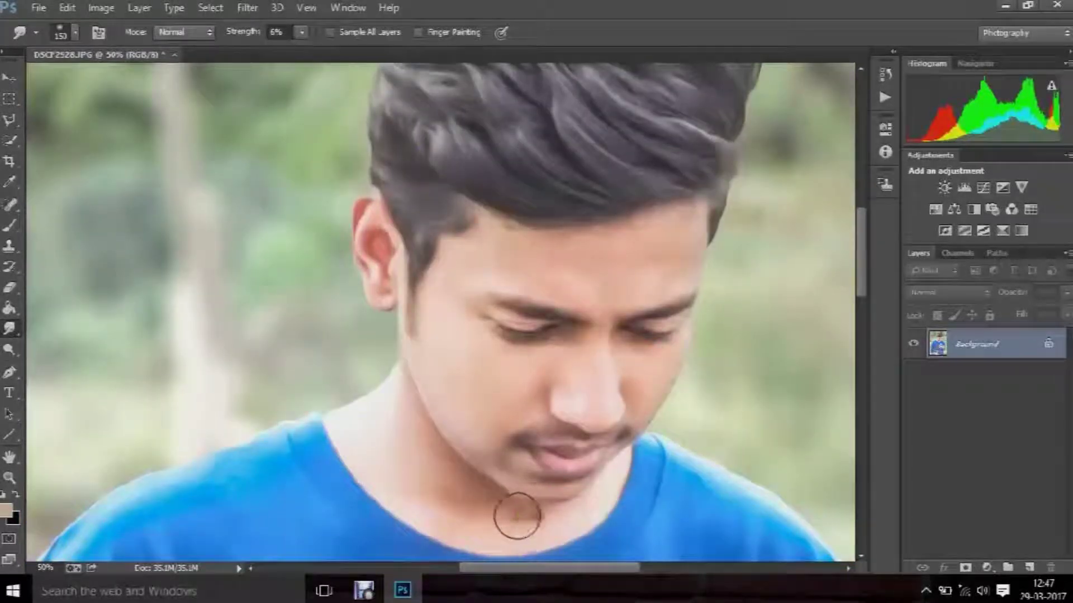
left_click_drag(358, 450, 421, 469)
left_click_drag(609, 249, 597, 251)
left_click_drag(630, 376, 632, 378)
left_click_drag(546, 397, 483, 381)
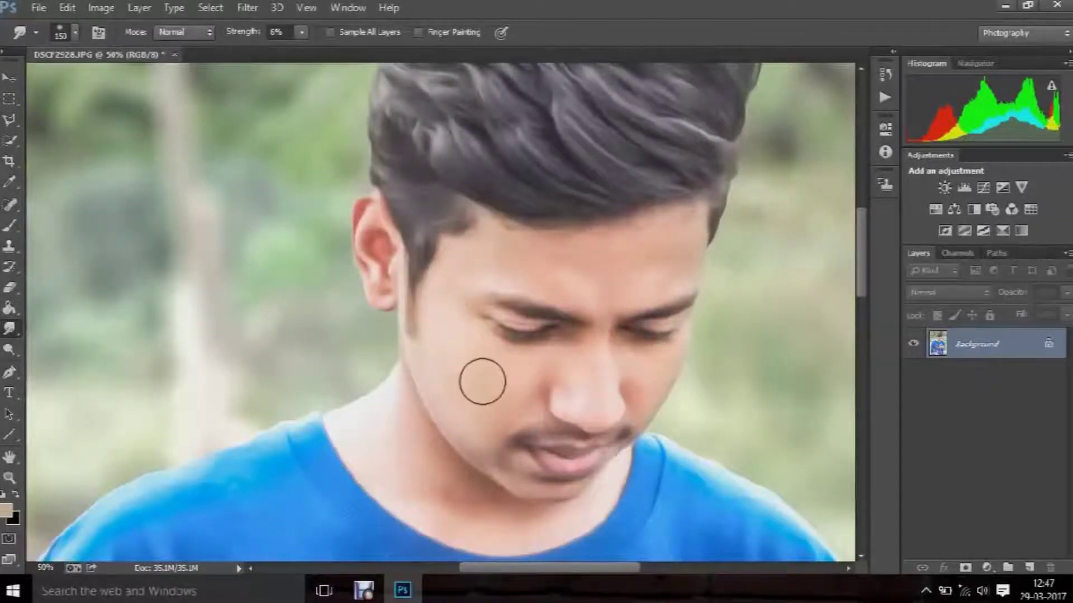
key("ctrl+minus")
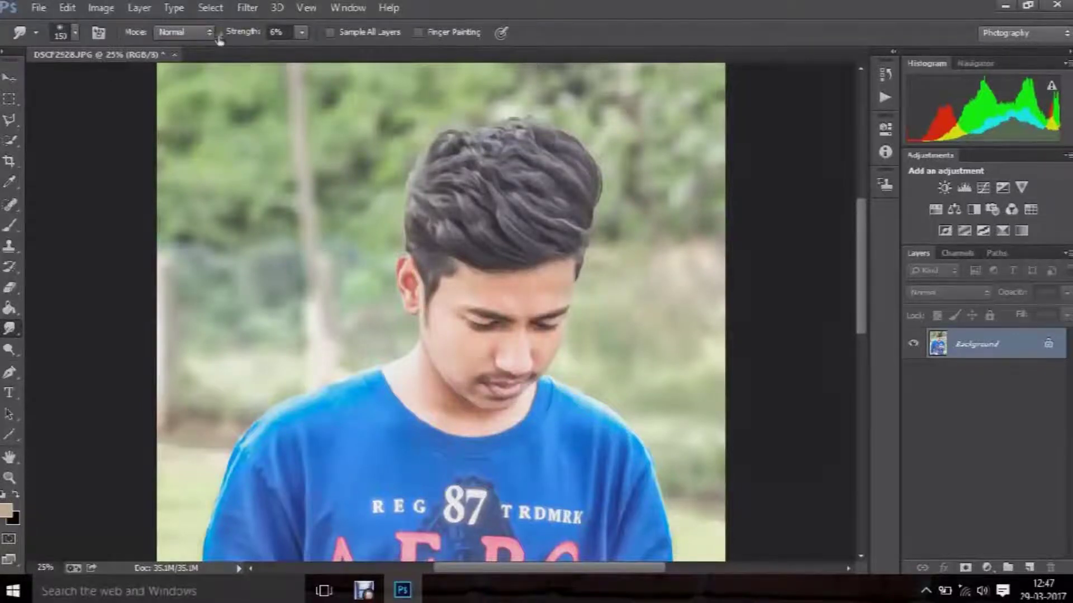
- Raise Smudge strength to 20% and smooth the hair edges above the ear, temple and right side
left_click(302, 34)
left_click_drag(299, 50, 311, 50)
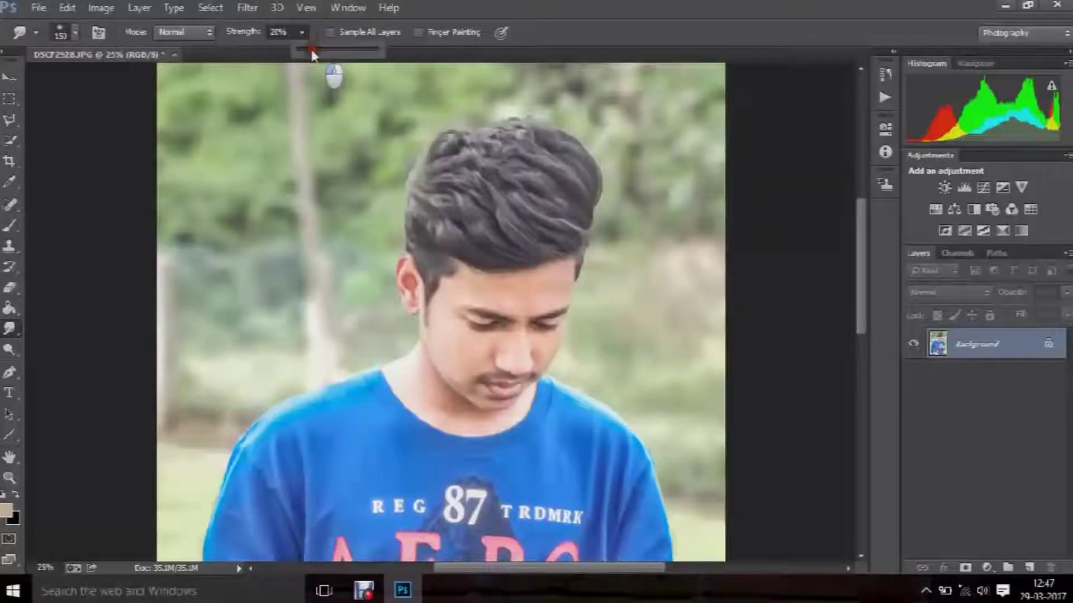
left_click(408, 252)
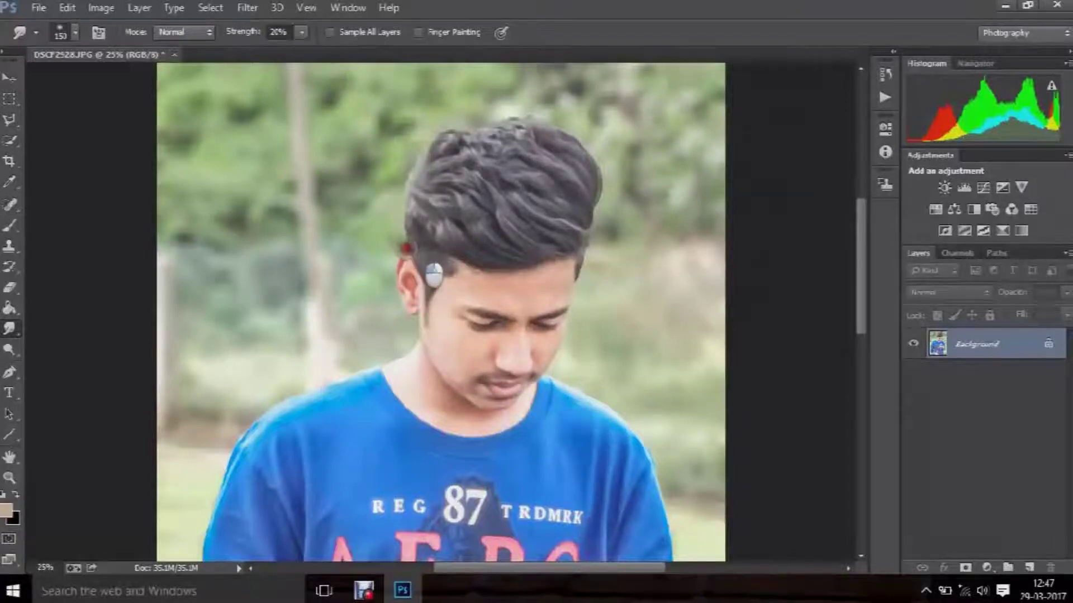
mouse_move(434, 280)
left_mouse_down()
mouse_move(399, 256)
mouse_move(403, 188)
left_mouse_up()
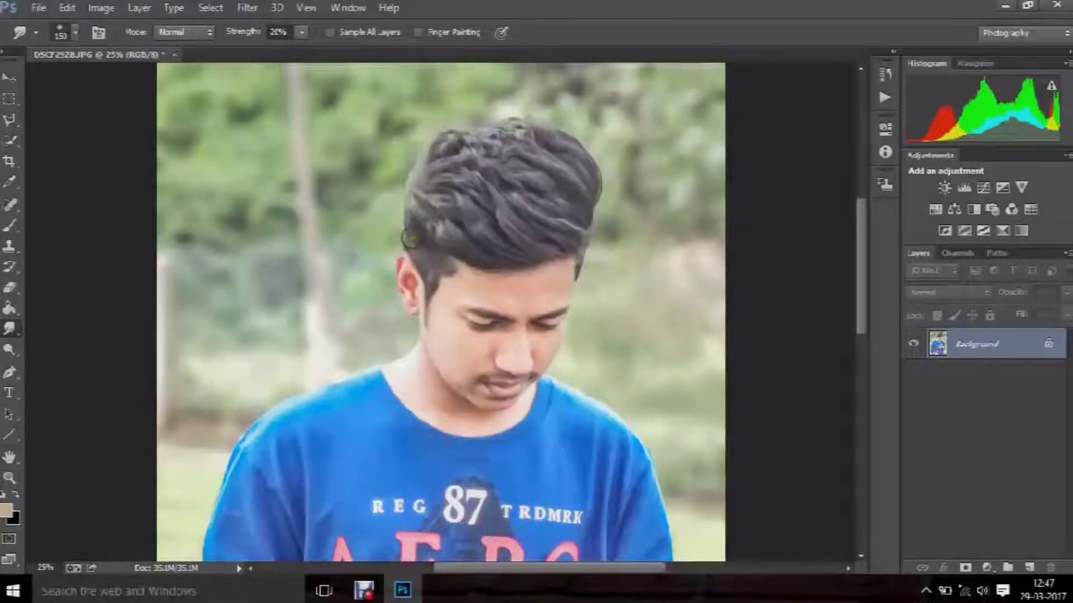
left_click_drag(430, 256, 395, 200)
left_click_drag(426, 251, 393, 186)
mouse_move(438, 222)
left_mouse_down()
mouse_move(399, 154)
mouse_move(432, 160)
mouse_move(445, 143)
mouse_move(422, 136)
mouse_move(443, 167)
mouse_move(426, 119)
left_mouse_up()
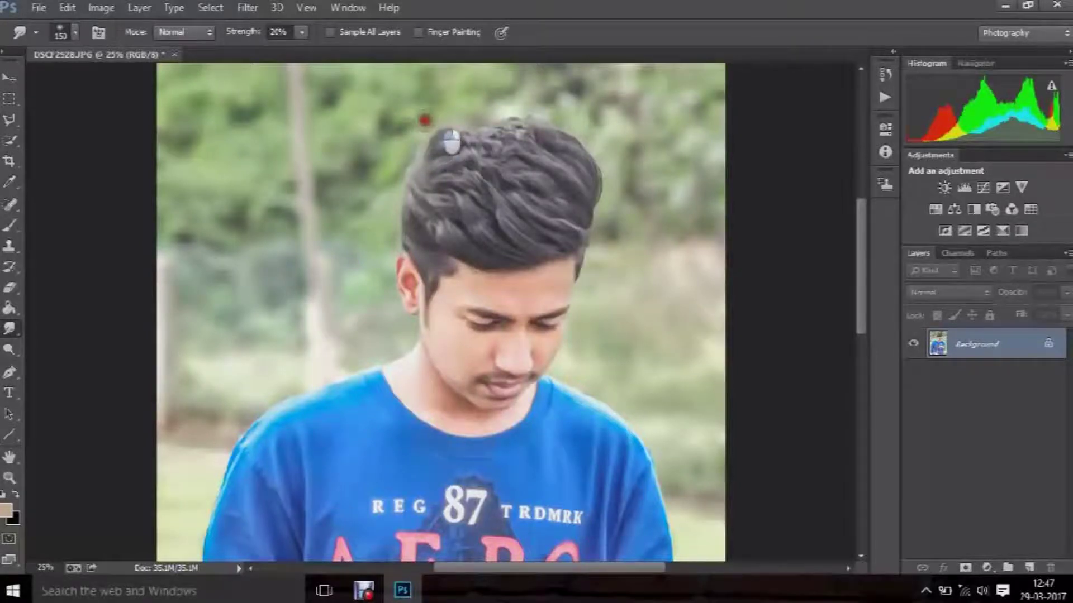
mouse_move(618, 244)
left_mouse_down()
mouse_move(570, 136)
mouse_move(577, 120)
mouse_move(527, 108)
left_mouse_up()
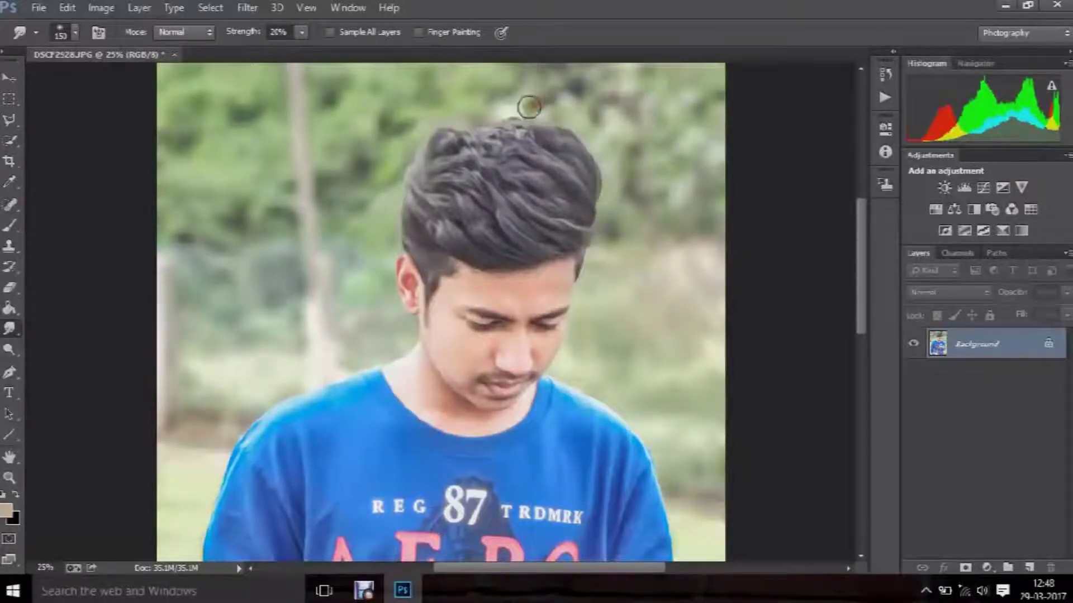
- Smudge the crown, the left side of the hair and the hairline above the forehead
mouse_move(551, 161)
left_mouse_down()
mouse_move(498, 131)
mouse_move(499, 120)
mouse_move(452, 119)
mouse_move(509, 131)
mouse_move(498, 108)
mouse_move(465, 133)
left_mouse_up()
mouse_move(562, 133)
left_mouse_down()
mouse_move(474, 115)
mouse_move(495, 159)
mouse_move(467, 129)
mouse_move(511, 137)
mouse_move(525, 181)
left_mouse_up()
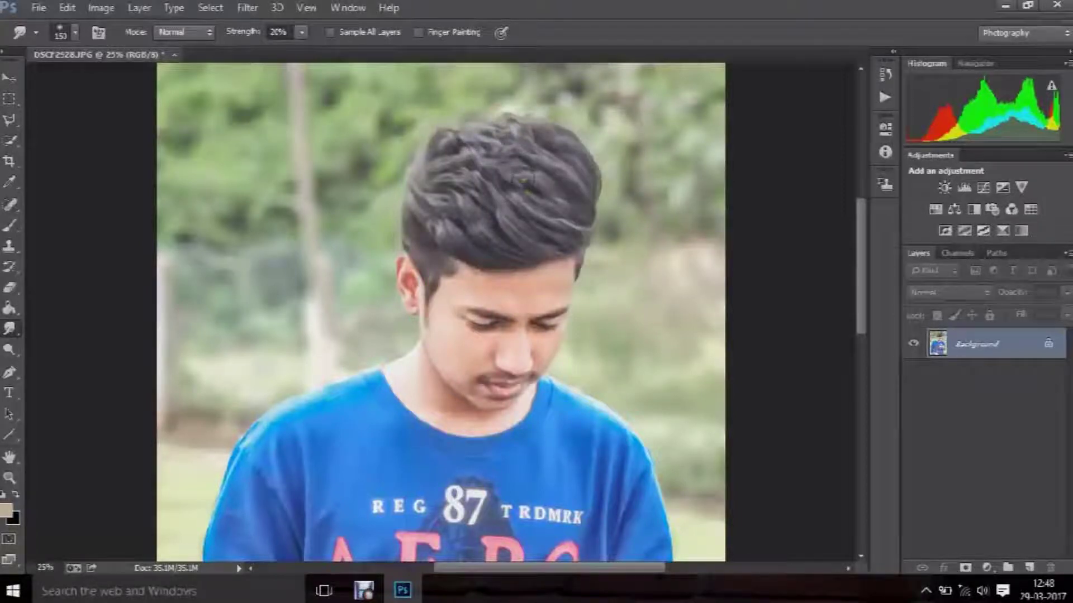
left_click_drag(438, 233, 423, 198)
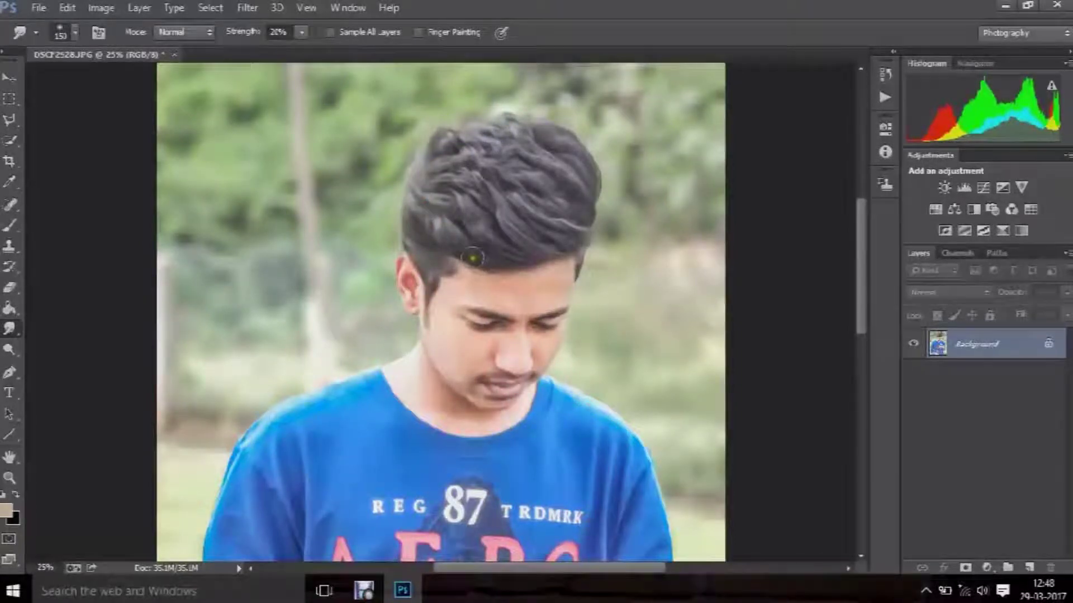
left_click_drag(487, 277, 503, 267)
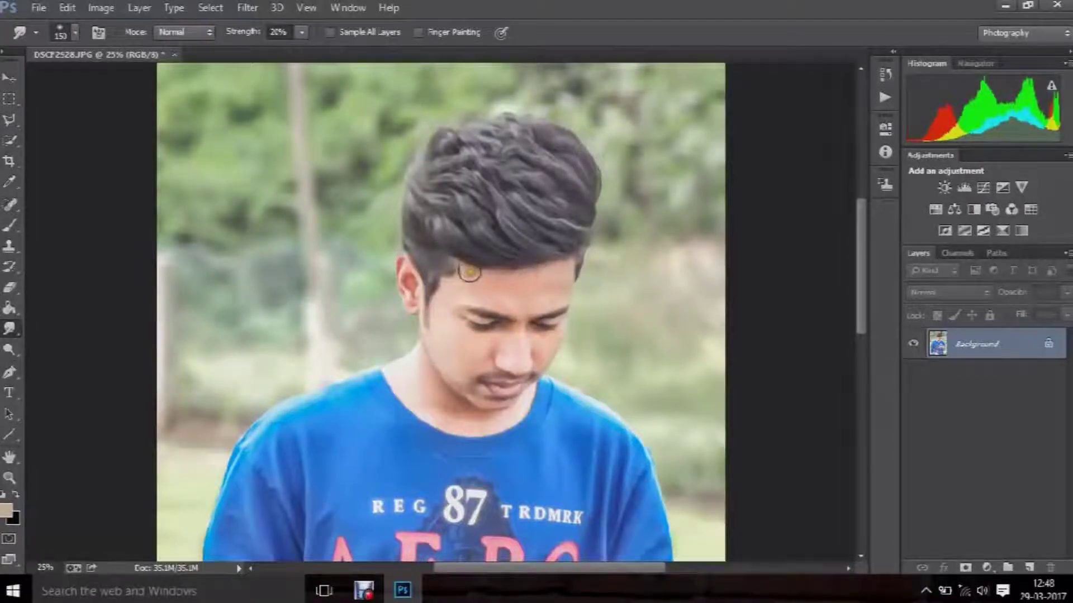
left_click_drag(468, 264, 428, 191)
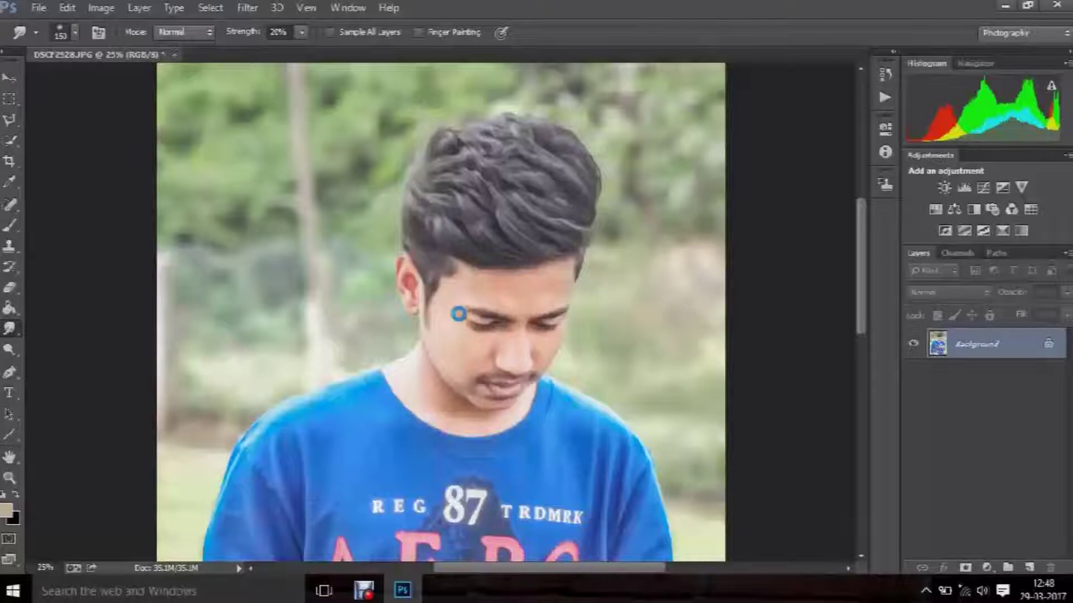
mouse_move(475, 159)
left_mouse_down()
mouse_move(466, 128)
mouse_move(449, 124)
left_mouse_up()
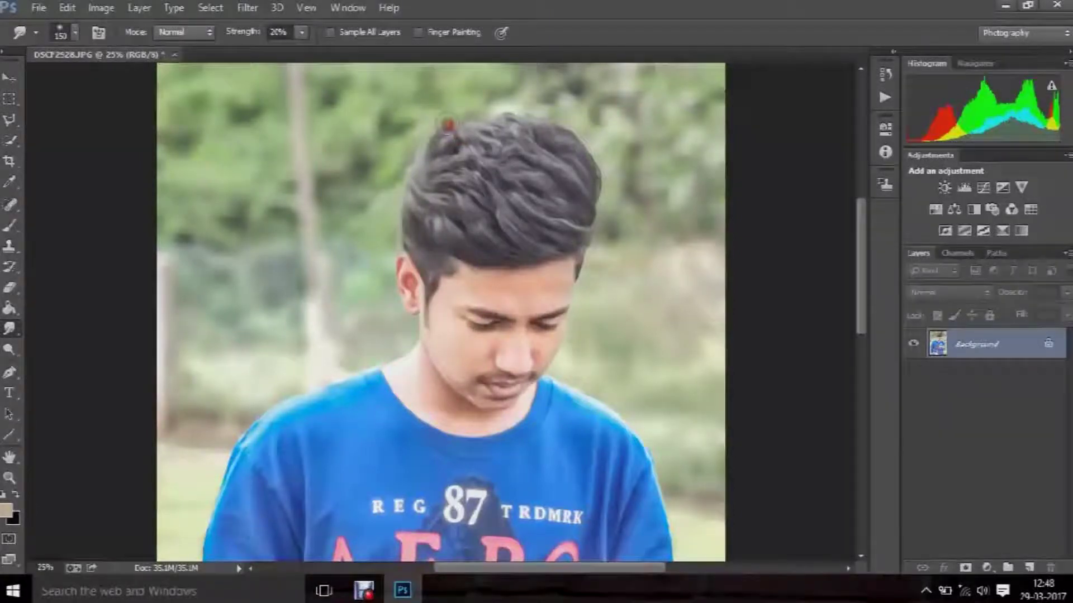
mouse_move(527, 137)
left_mouse_down()
mouse_move(538, 167)
mouse_move(497, 115)
mouse_move(585, 170)
mouse_move(591, 194)
left_mouse_up()
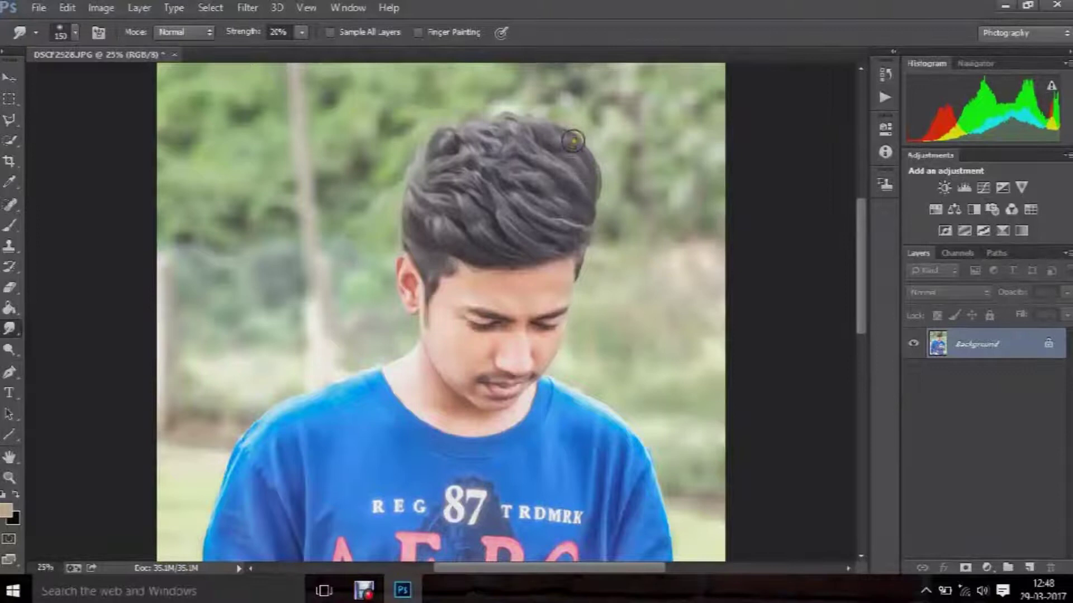
- Smear strands across the top and upper edges of the hair, then zoom out to 12.5%
left_click_drag(576, 147, 573, 147)
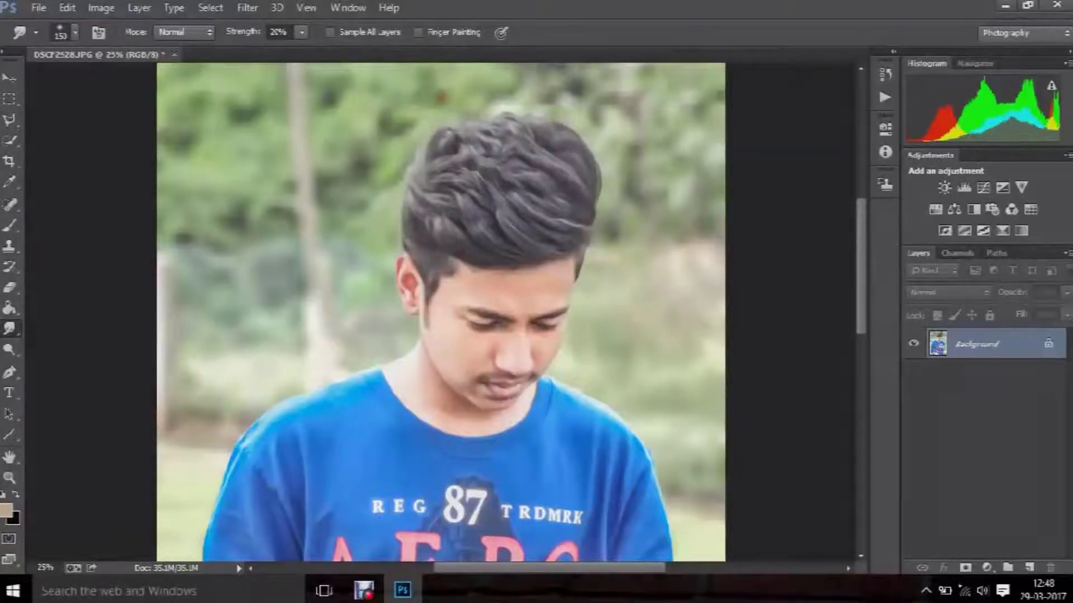
left_click_drag(478, 132, 510, 114)
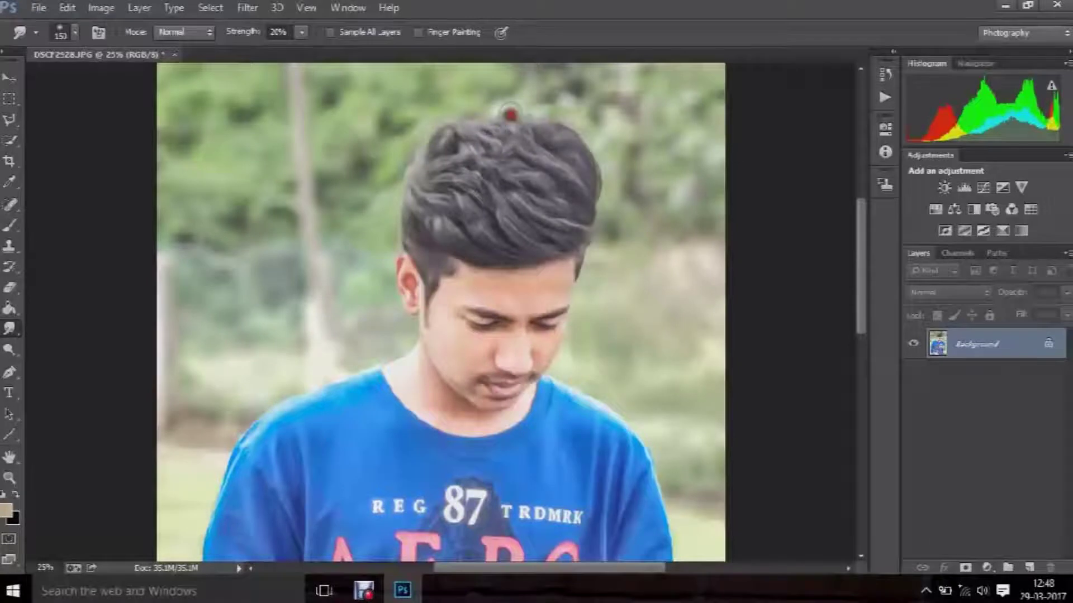
left_click_drag(539, 139, 551, 137)
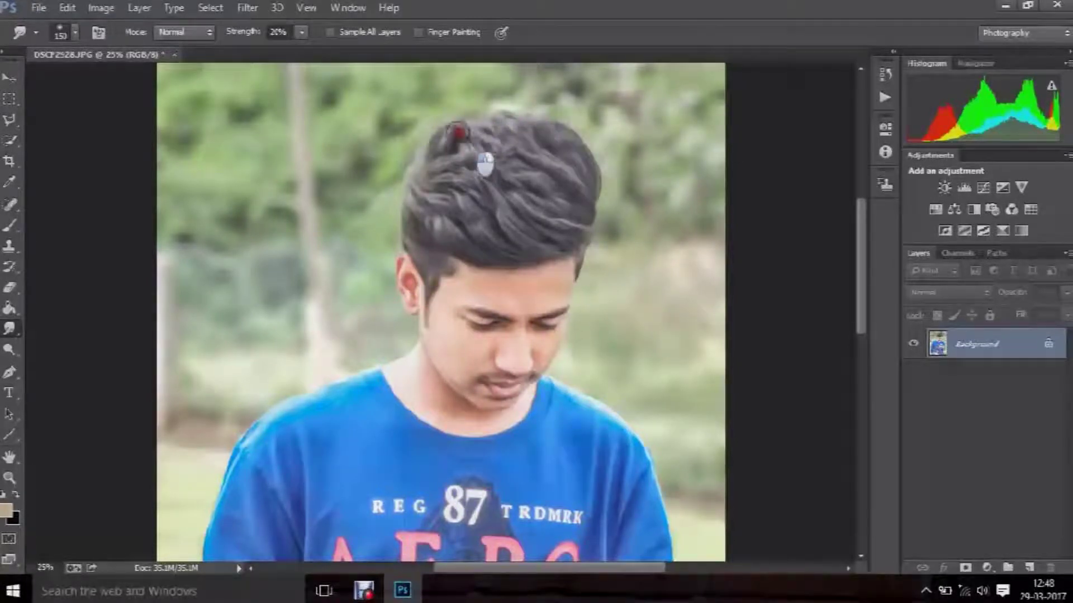
mouse_move(470, 131)
left_mouse_down()
mouse_move(486, 117)
mouse_move(485, 193)
left_mouse_up()
mouse_move(439, 220)
left_mouse_down()
mouse_move(397, 231)
mouse_move(431, 264)
mouse_move(394, 252)
mouse_move(422, 152)
left_mouse_up()
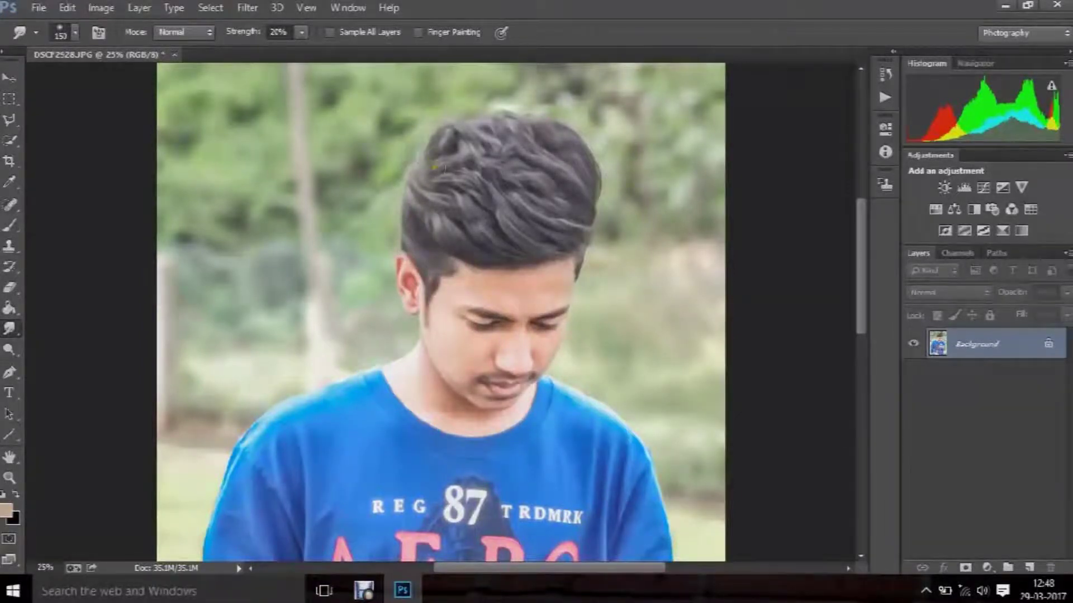
key("ctrl+minus")
key("ctrl+minus")
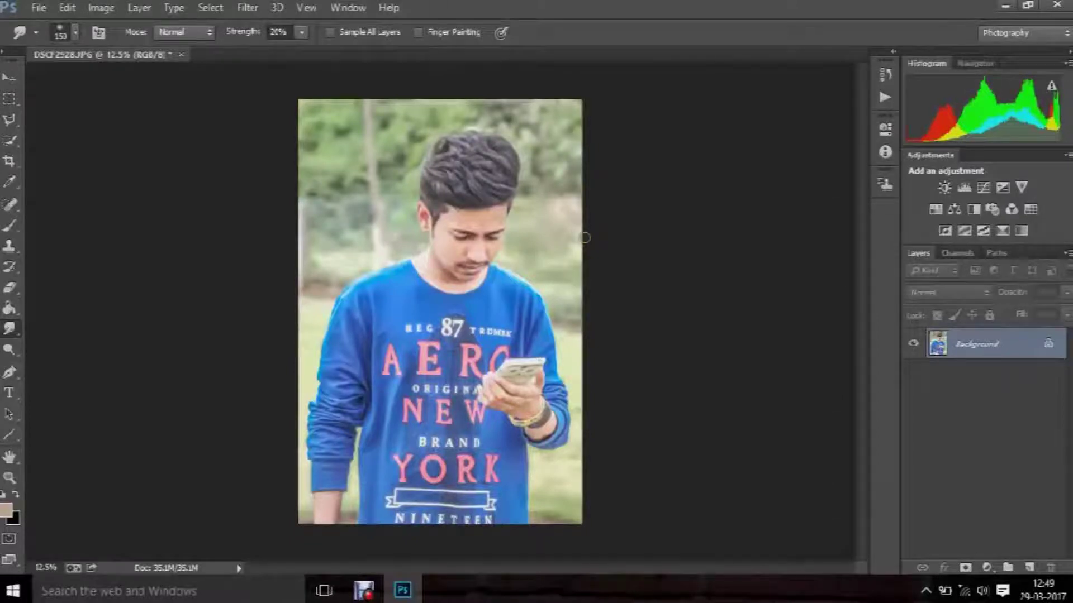
- At 25% zoom, smudge the hair's top and upper-left outline into the background
key("ctrl+plus")
key("ctrl+plus")
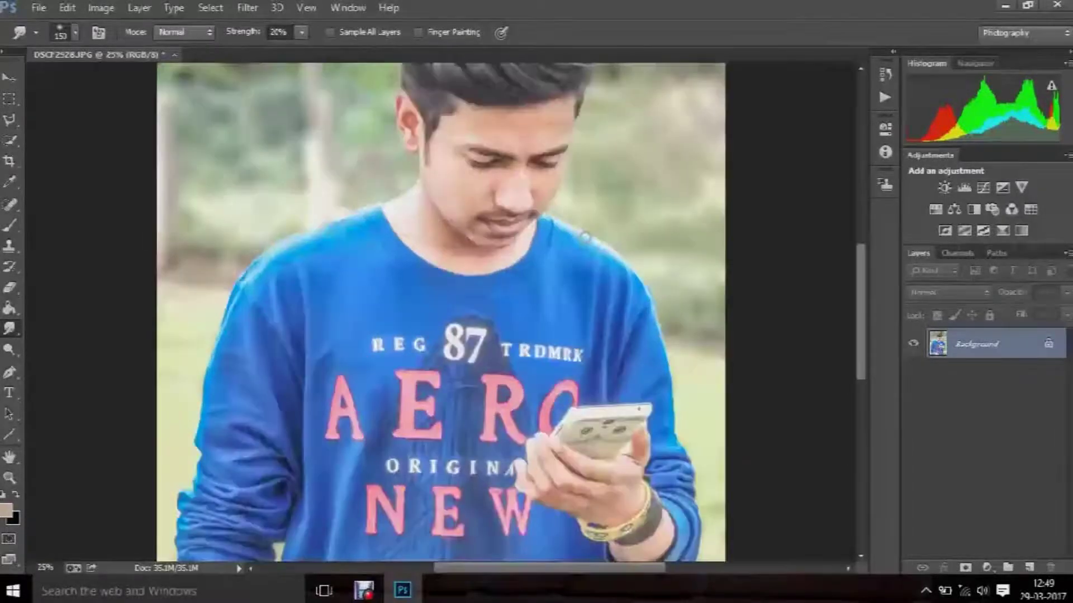
scroll(359, 100, "up", 5)
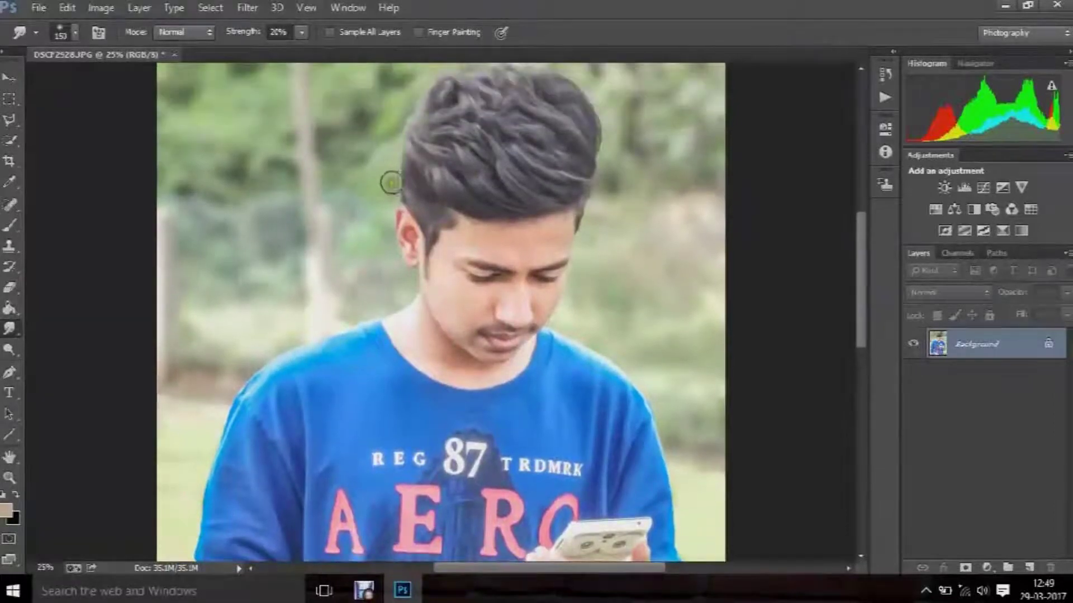
left_click_drag(405, 178, 408, 104)
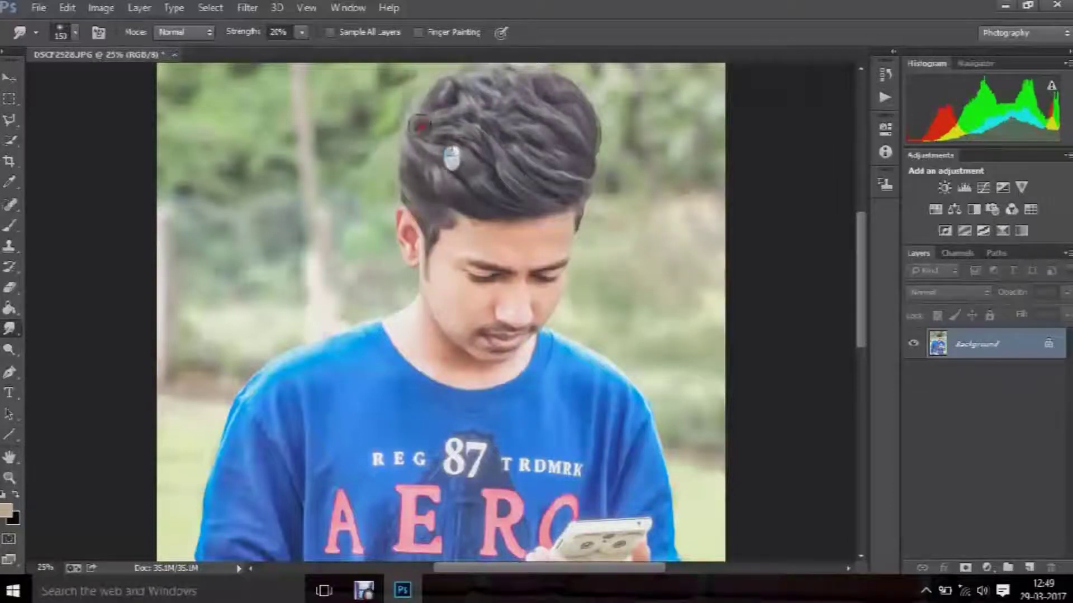
mouse_move(409, 104)
left_mouse_down()
mouse_move(400, 161)
mouse_move(425, 153)
mouse_move(412, 67)
mouse_move(443, 117)
mouse_move(425, 149)
left_mouse_up()
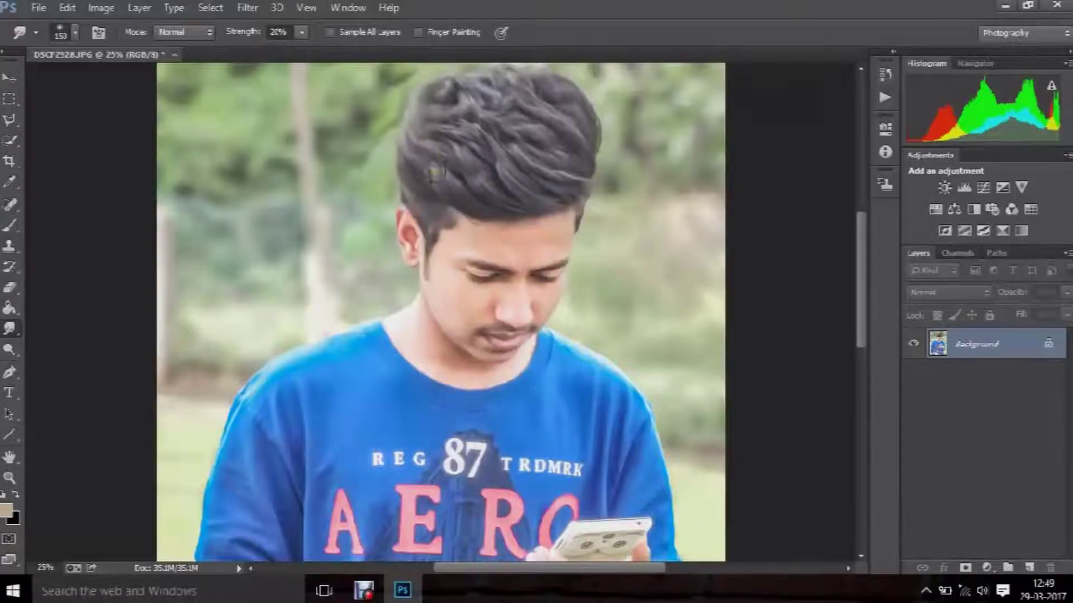
left_click_drag(413, 170, 394, 129)
mouse_move(512, 150)
left_mouse_down()
mouse_move(443, 84)
mouse_move(514, 103)
left_mouse_up()
scroll(554, 142, "down", 1)
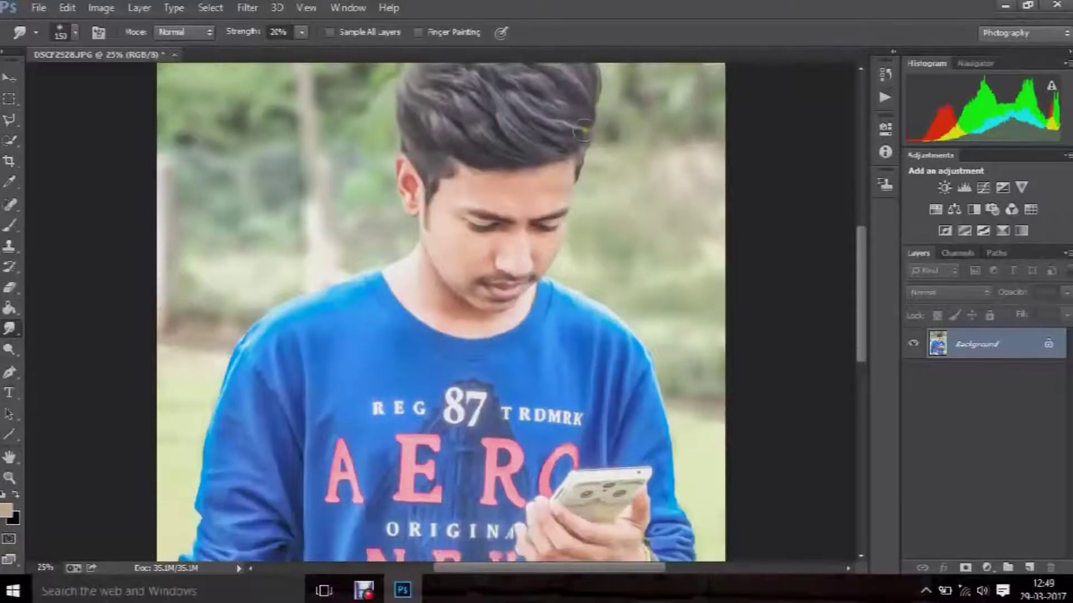
scroll(582, 134, "down", 1)
scroll(585, 136, "down", 1)
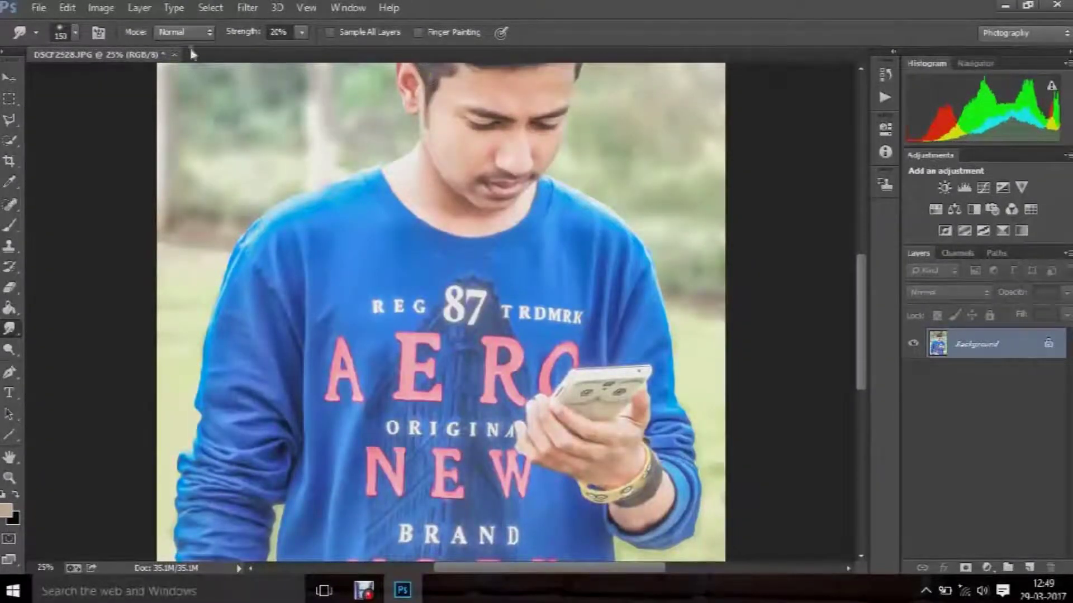
- Change the Smudge brush size in the Brush Preset picker, trying the 200, 2139 and 2500 px presets
left_click(76, 33)
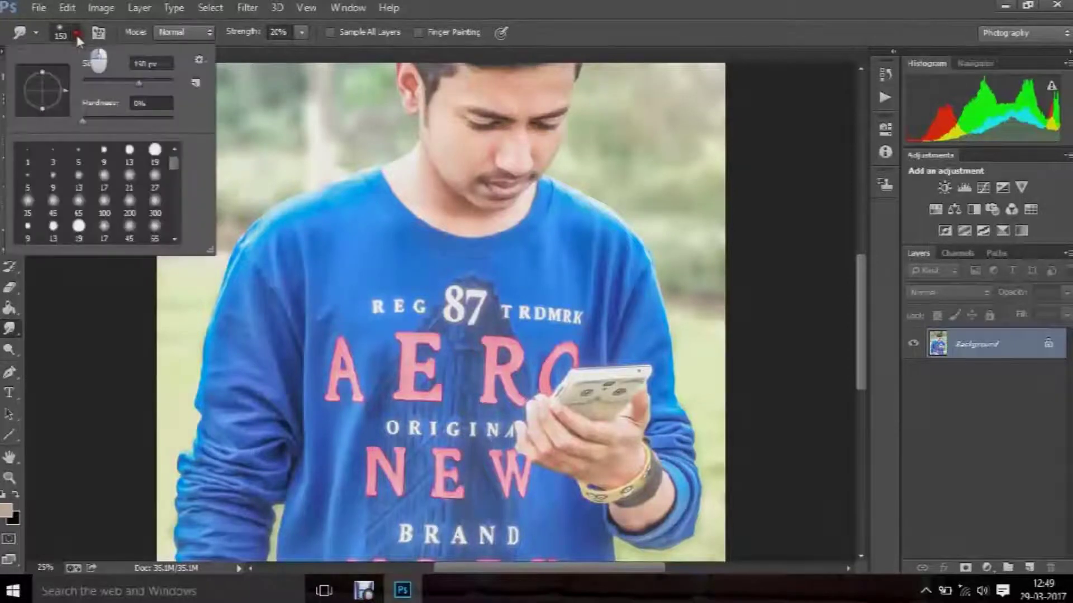
double_click(125, 195)
scroll(115, 162, "down", 1)
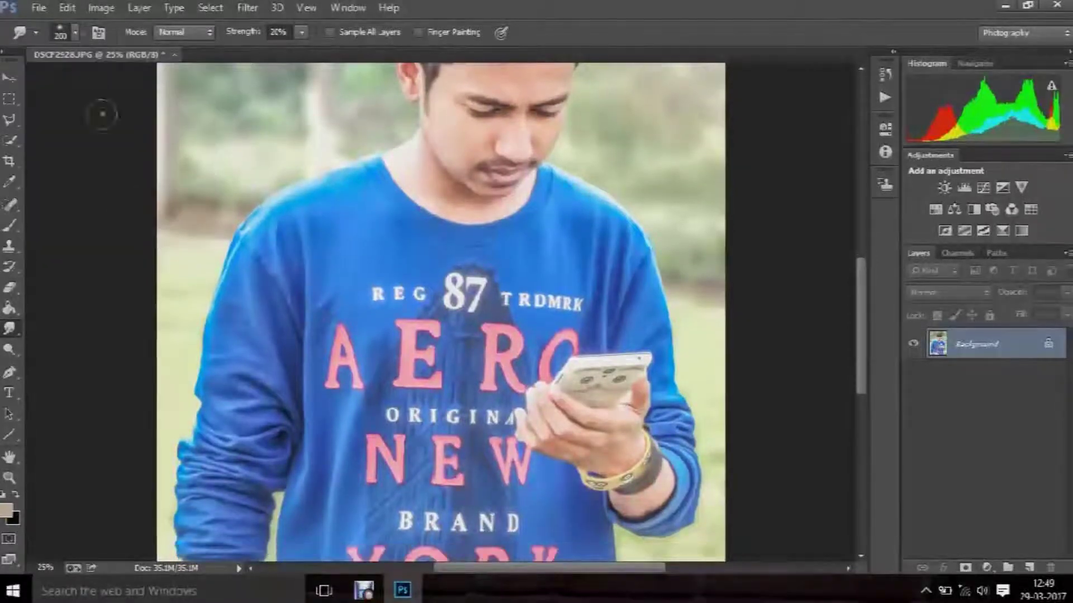
left_click(76, 33)
scroll(173, 173, "down", 5)
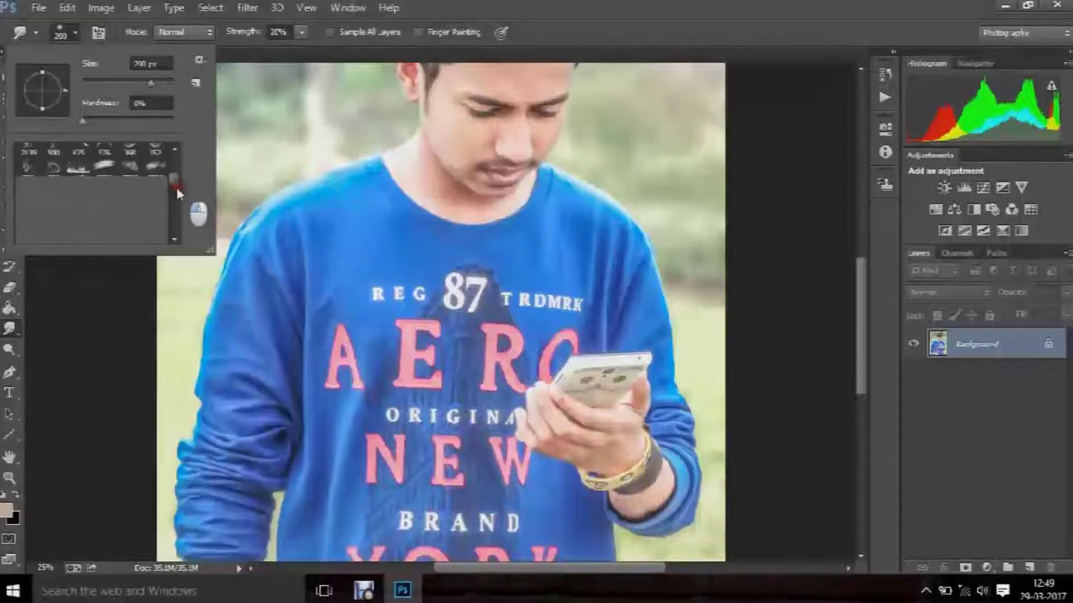
scroll(176, 186, "up", 3)
scroll(176, 185, "up", 1)
scroll(176, 177, "up", 1)
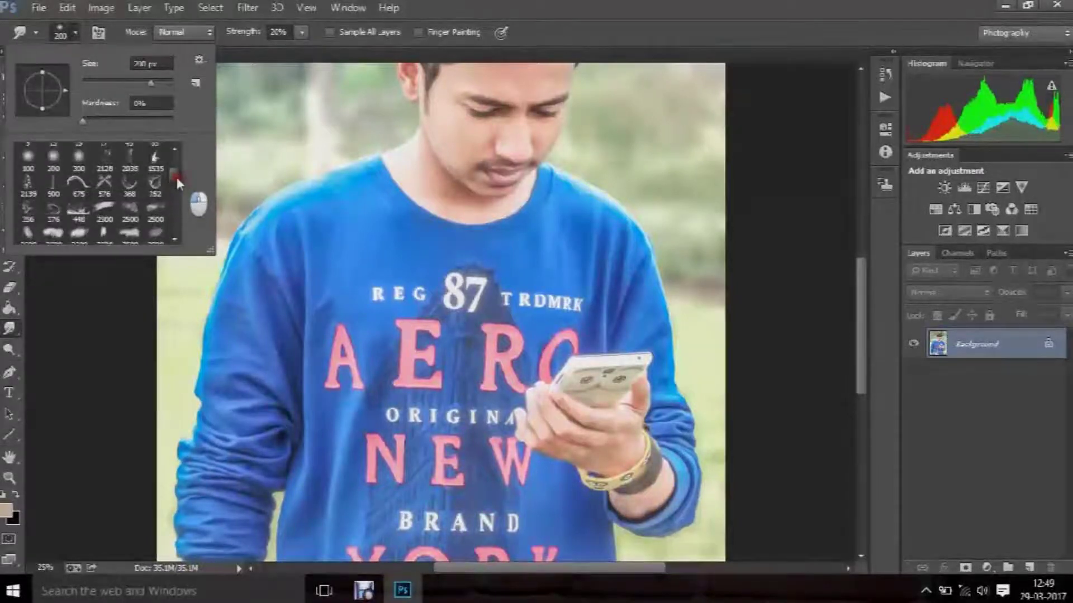
left_click(29, 184)
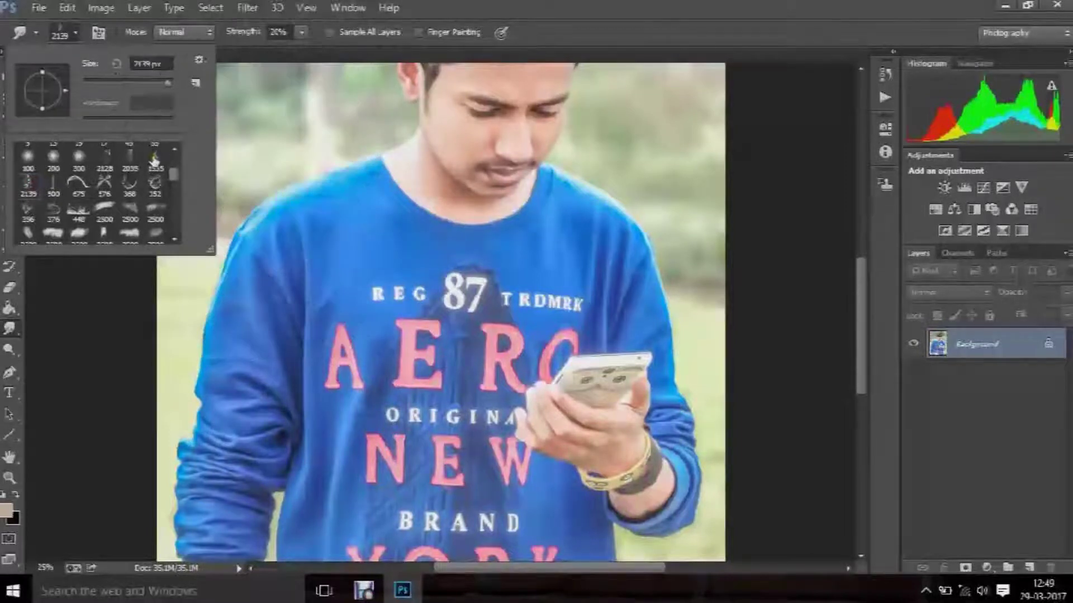
scroll(174, 190, "down", 1)
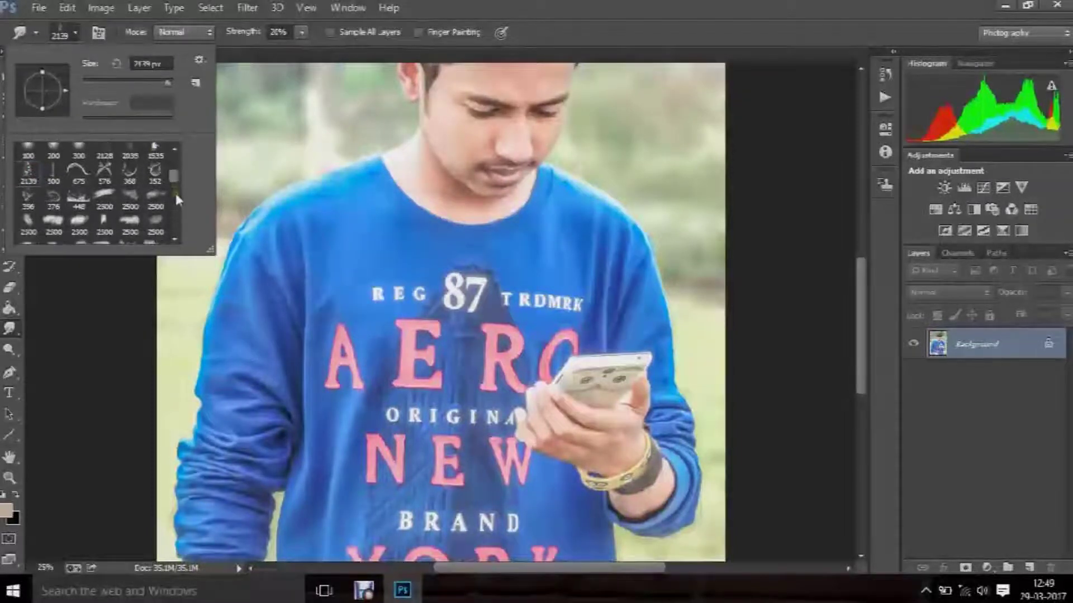
left_click(130, 194)
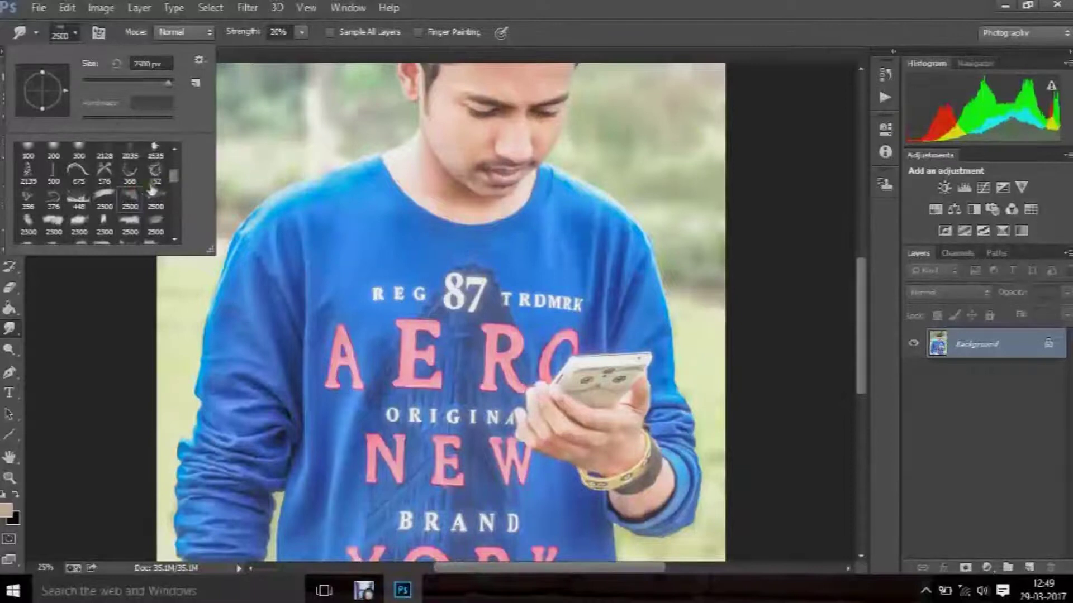
scroll(151, 193, "down", 1)
scroll(145, 204, "down", 1)
scroll(139, 215, "down", 1)
scroll(140, 218, "down", 1)
scroll(140, 221, "down", 1)
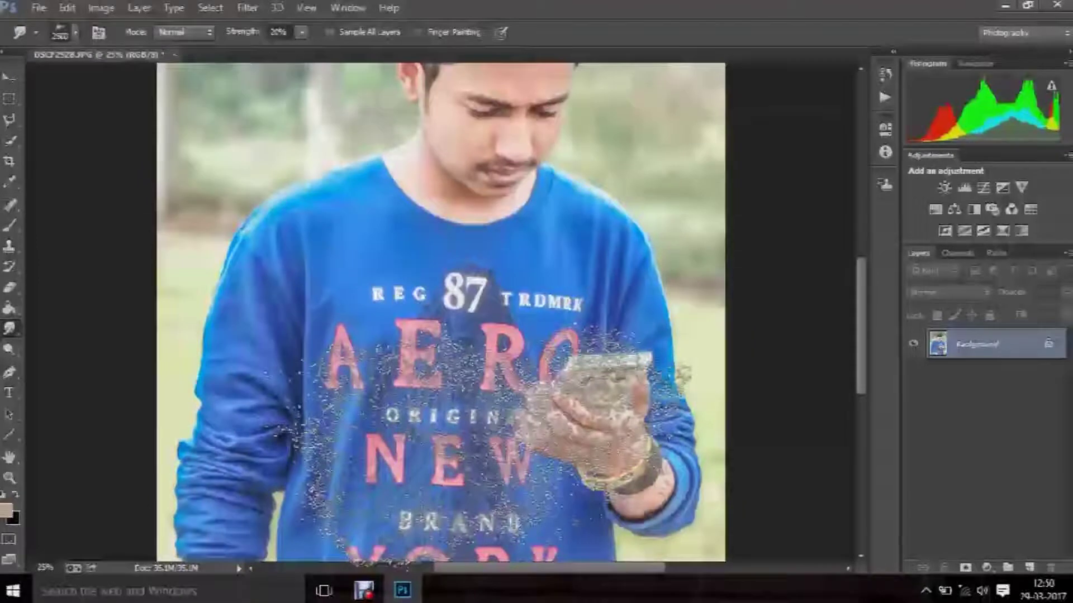
- Shrink the brush and smudge the top-left hair edge and the forehead hairline
key("bracketleft")
key("bracketleft")
key("bracketleft")
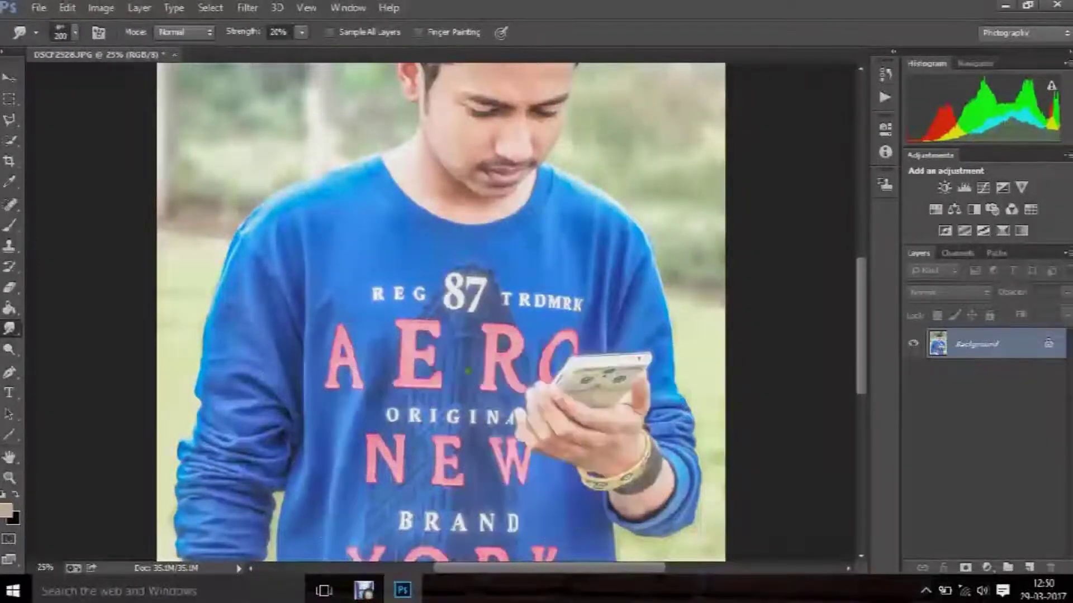
scroll(442, 313, "up", 2)
scroll(441, 313, "up", 2)
left_click_drag(447, 129, 433, 95)
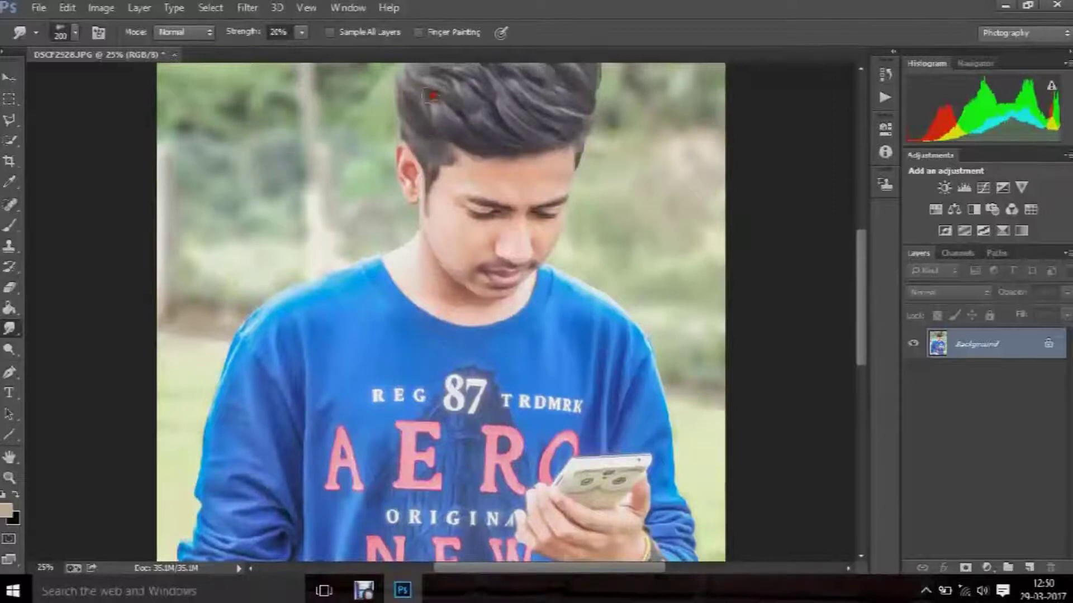
scroll(425, 100, "up", 1)
scroll(425, 101, "up", 1)
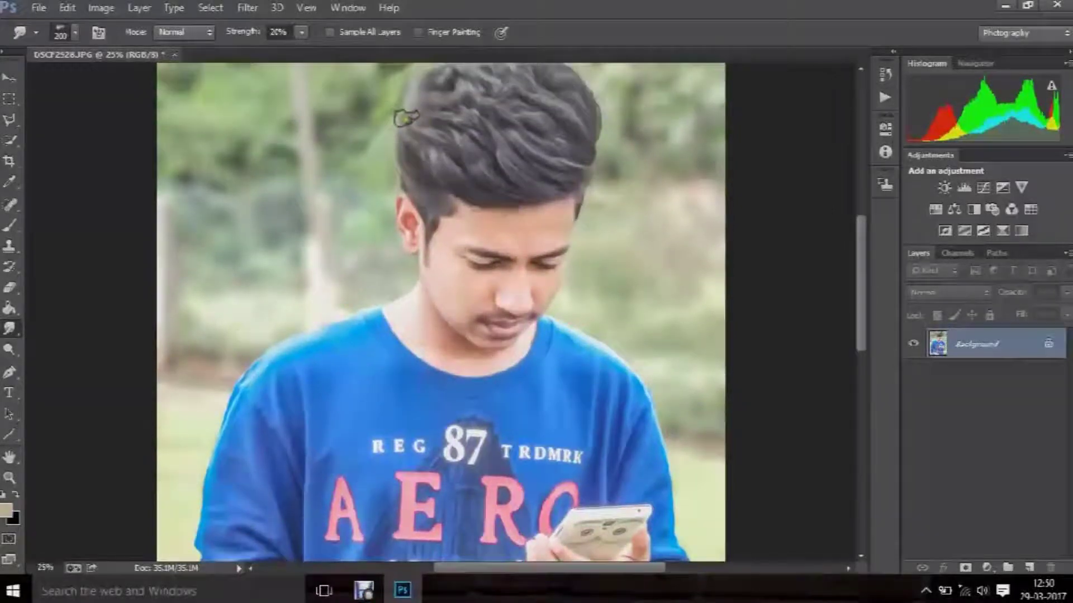
mouse_move(404, 83)
left_mouse_down()
mouse_move(394, 109)
mouse_move(427, 284)
left_mouse_up()
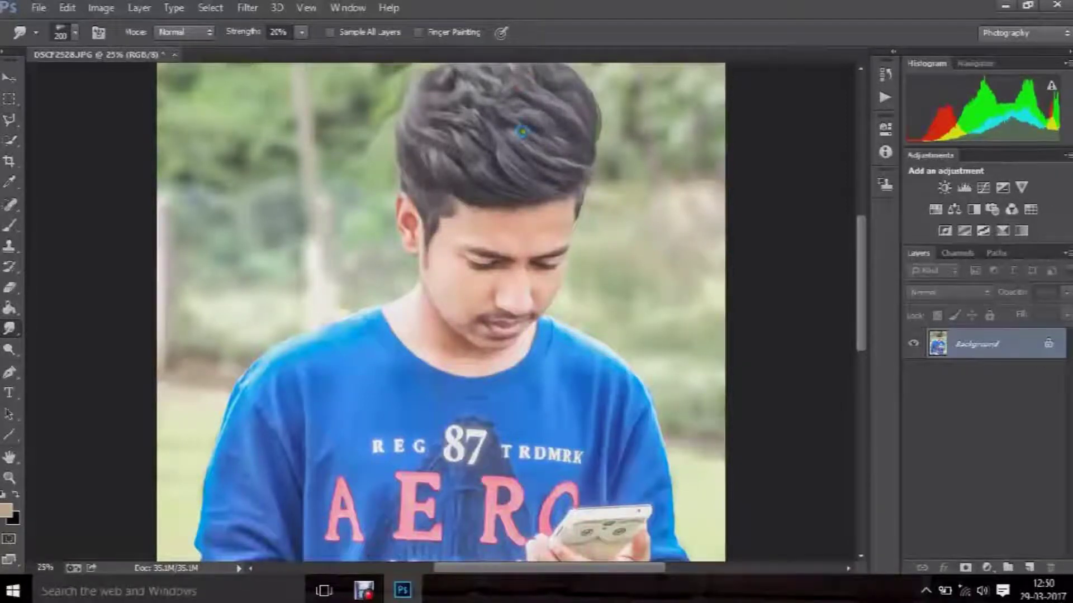
scroll(525, 136, "up", 3)
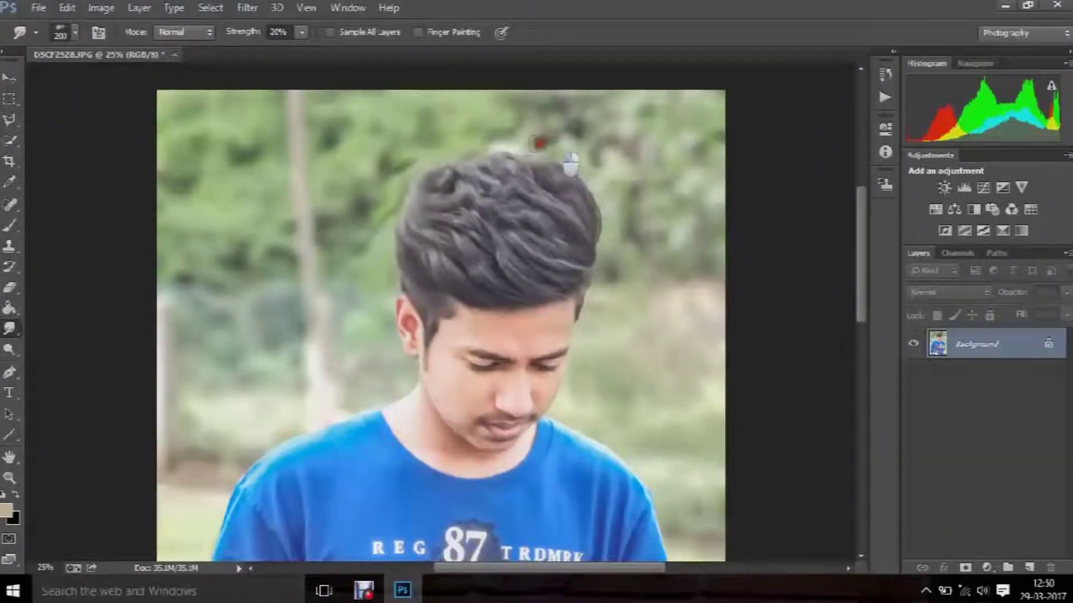
left_click_drag(543, 311, 544, 312)
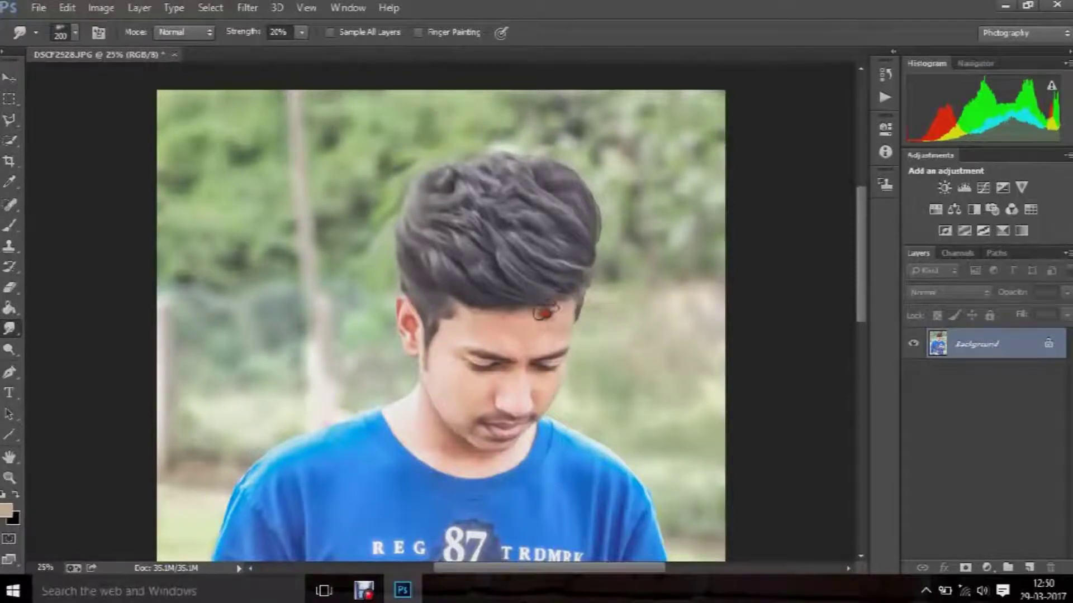
mouse_move(527, 334)
left_mouse_down()
mouse_move(485, 316)
mouse_move(497, 336)
mouse_move(476, 312)
left_mouse_up()
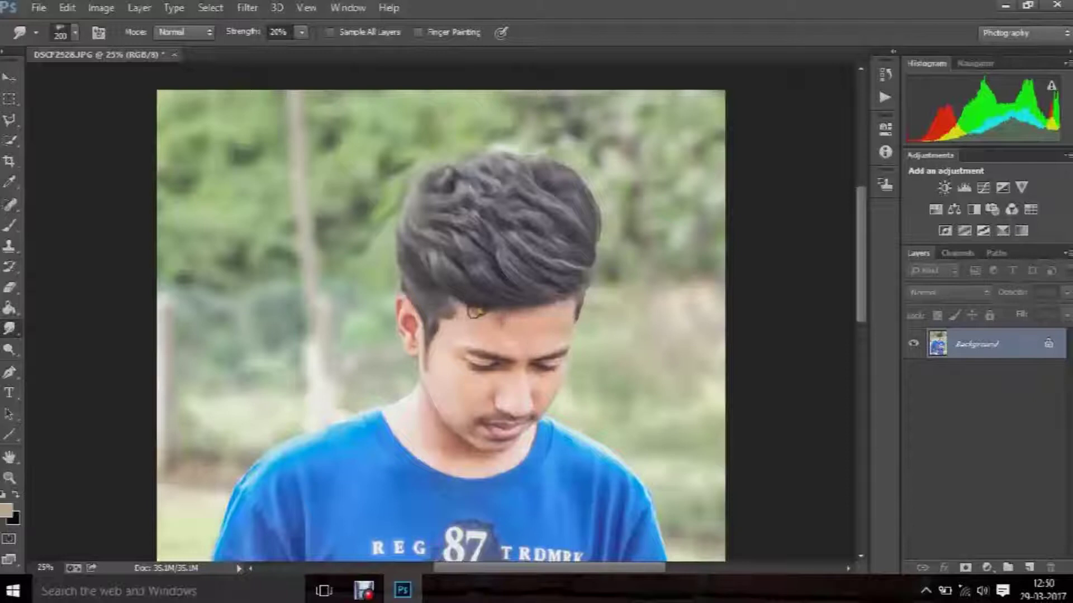
- Smudge the forearm and upper part of the left sleeve
scroll(520, 330, "down", 1)
scroll(528, 326, "down", 2)
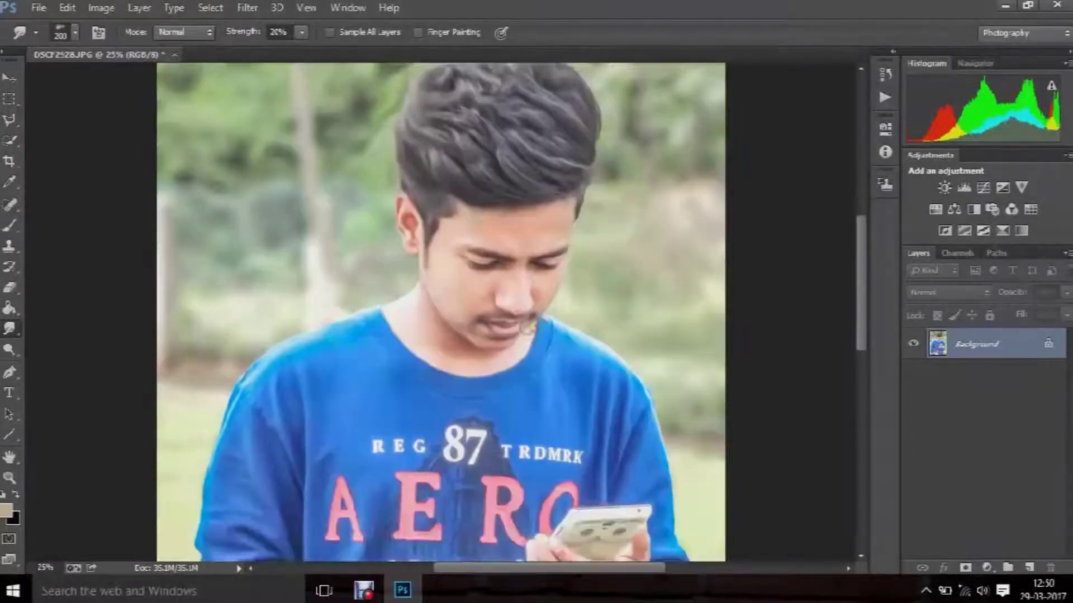
scroll(528, 327, "down", 3)
scroll(534, 313, "down", 3)
scroll(559, 268, "down", 2)
scroll(609, 212, "down", 2)
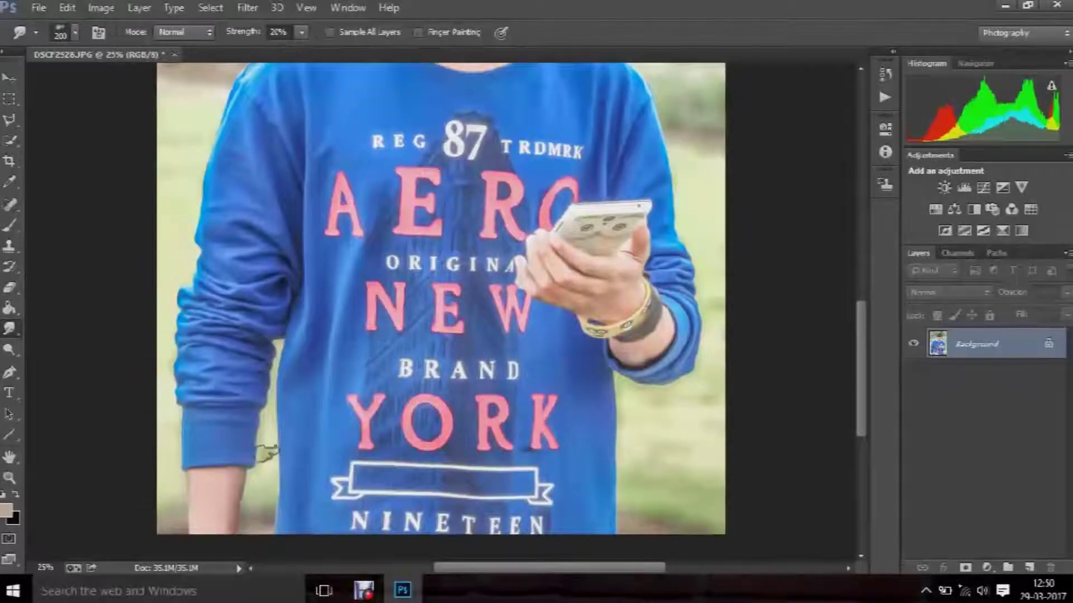
mouse_move(235, 495)
left_mouse_down()
mouse_move(241, 509)
mouse_move(246, 496)
mouse_move(208, 481)
left_mouse_up()
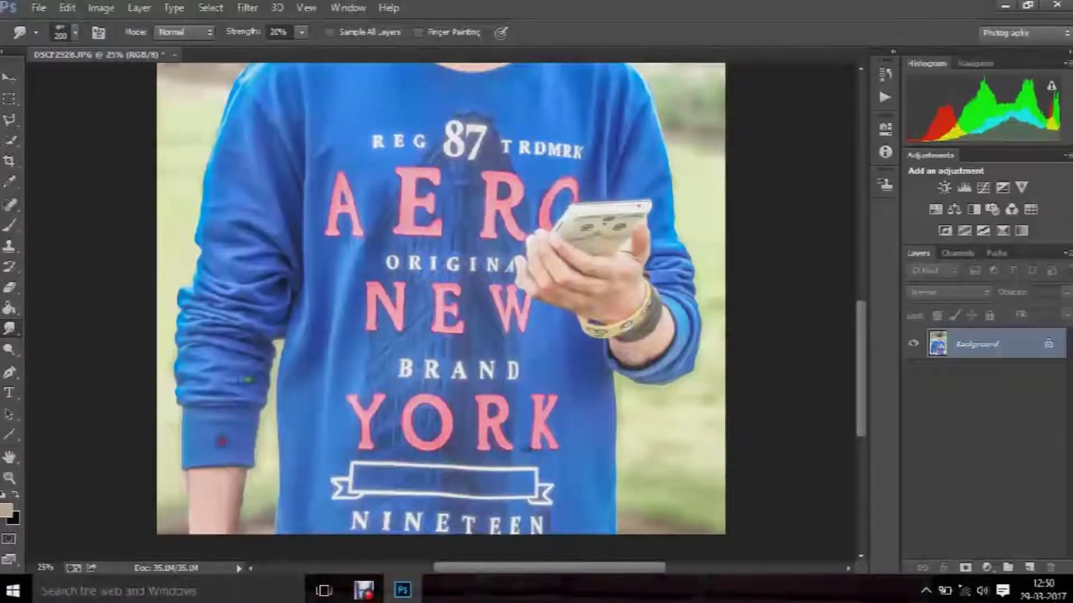
left_click(193, 245)
scroll(410, 143, "up", 3)
scroll(411, 143, "up", 2)
scroll(411, 142, "up", 1)
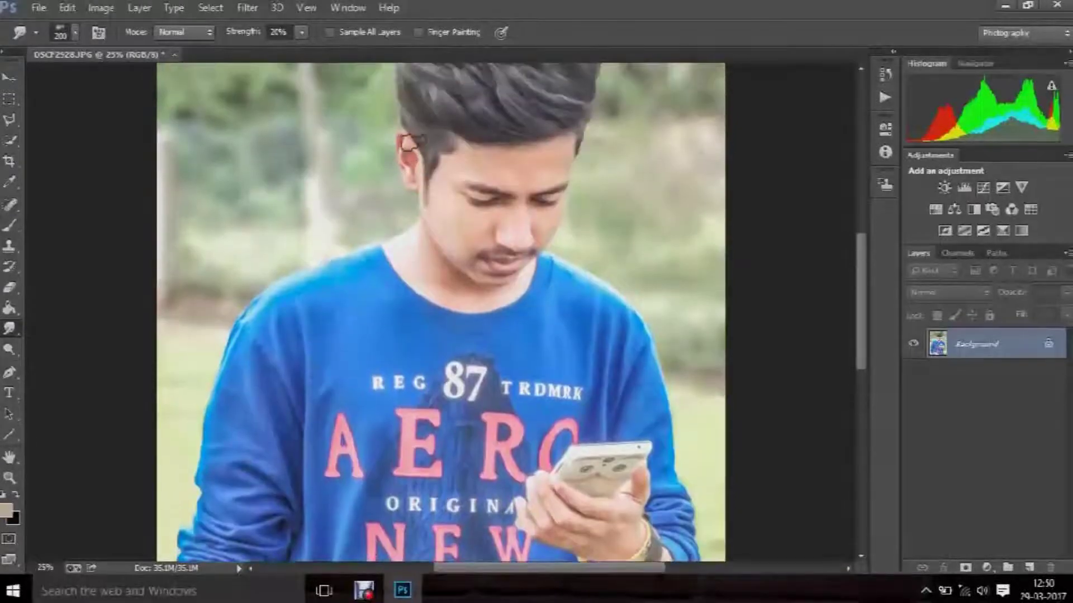
scroll(407, 129, "up", 2)
scroll(406, 117, "up", 1)
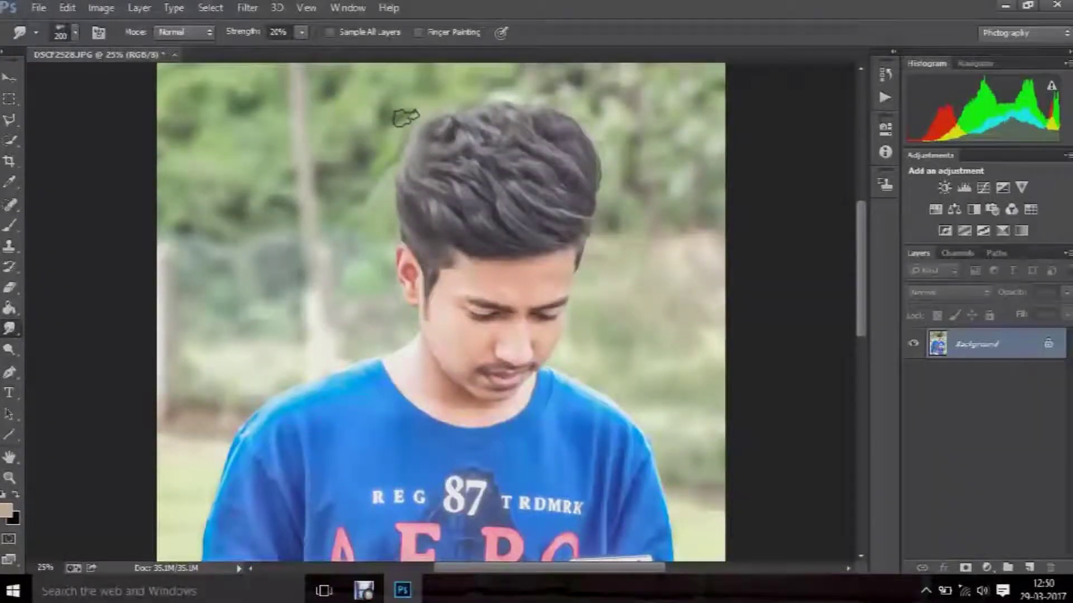
left_click(248, 8)
- Open the Camera Raw filter, set Clarity to 2 and shift the Greens hue in HSL
left_click(291, 100)
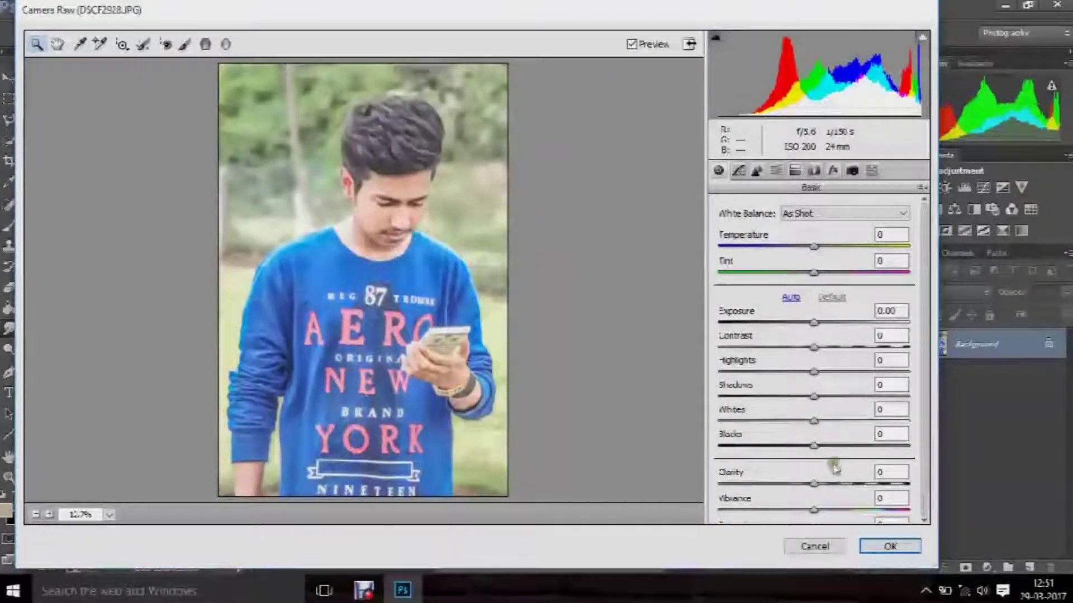
mouse_move(814, 484)
left_mouse_down()
mouse_move(917, 488)
mouse_move(837, 490)
left_mouse_up()
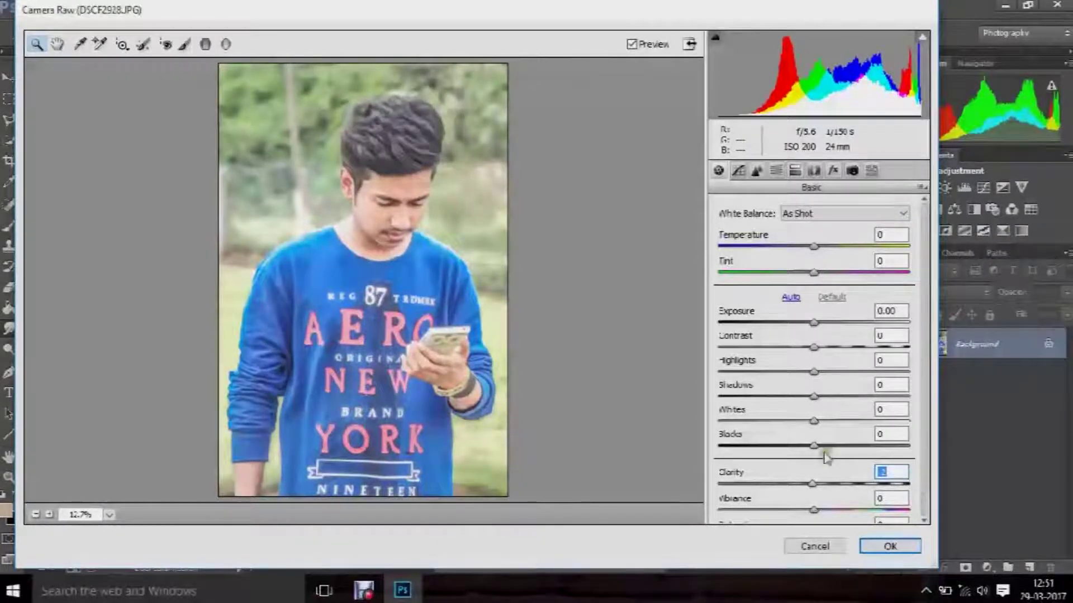
left_click(775, 170)
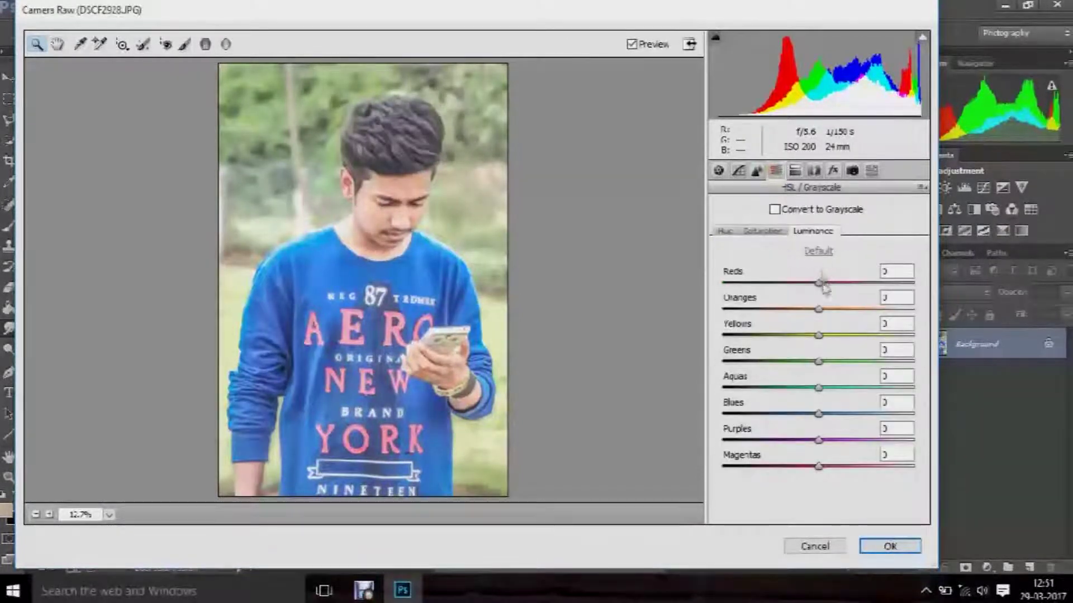
left_click(764, 231)
left_click(724, 230)
mouse_move(818, 361)
left_mouse_down()
mouse_move(866, 361)
mouse_move(828, 361)
mouse_move(877, 335)
mouse_move(925, 356)
mouse_move(812, 351)
mouse_move(873, 364)
mouse_move(809, 364)
mouse_move(819, 364)
left_mouse_up()
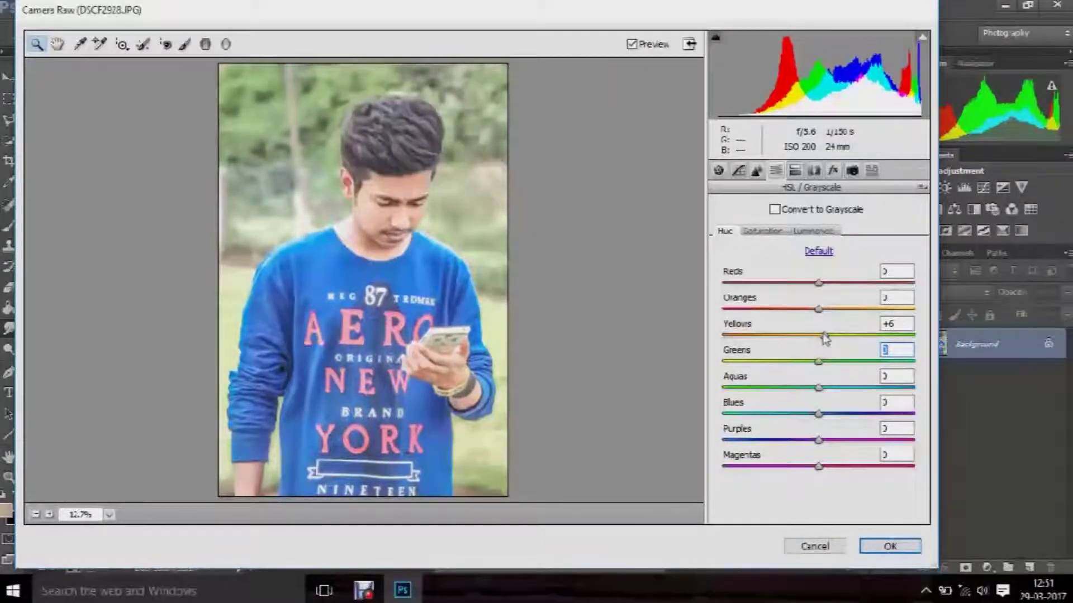
- Set the Yellows saturation to +16 in the HSL Saturation adjustments
left_click(762, 230)
mouse_move(818, 362)
left_mouse_down()
mouse_move(902, 373)
mouse_move(824, 374)
mouse_move(820, 358)
mouse_move(932, 342)
left_mouse_up()
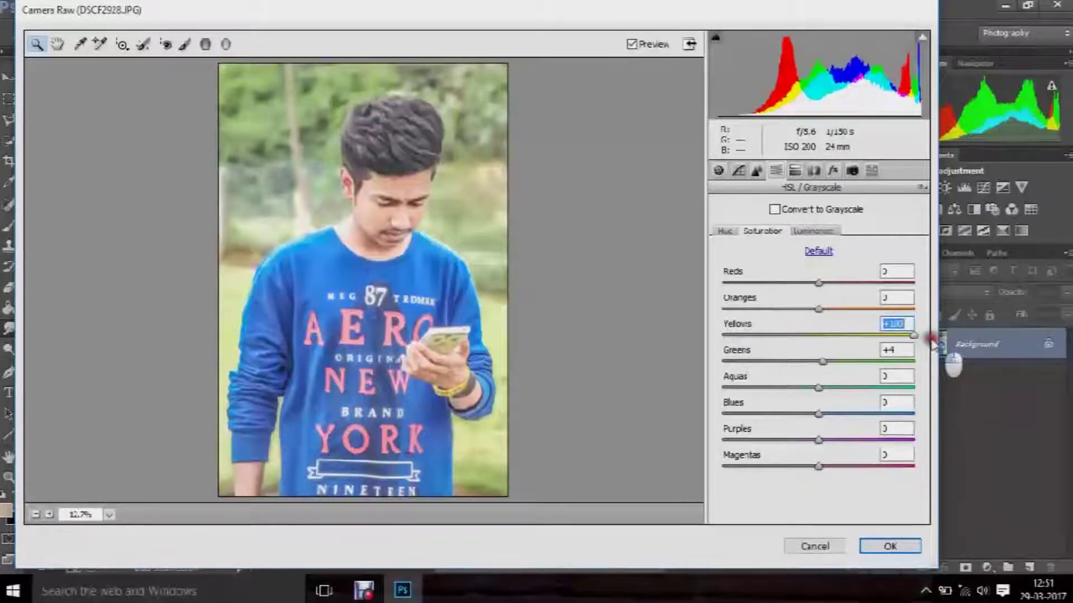
mouse_move(932, 342)
left_mouse_down()
mouse_move(833, 344)
mouse_move(850, 362)
left_mouse_up()
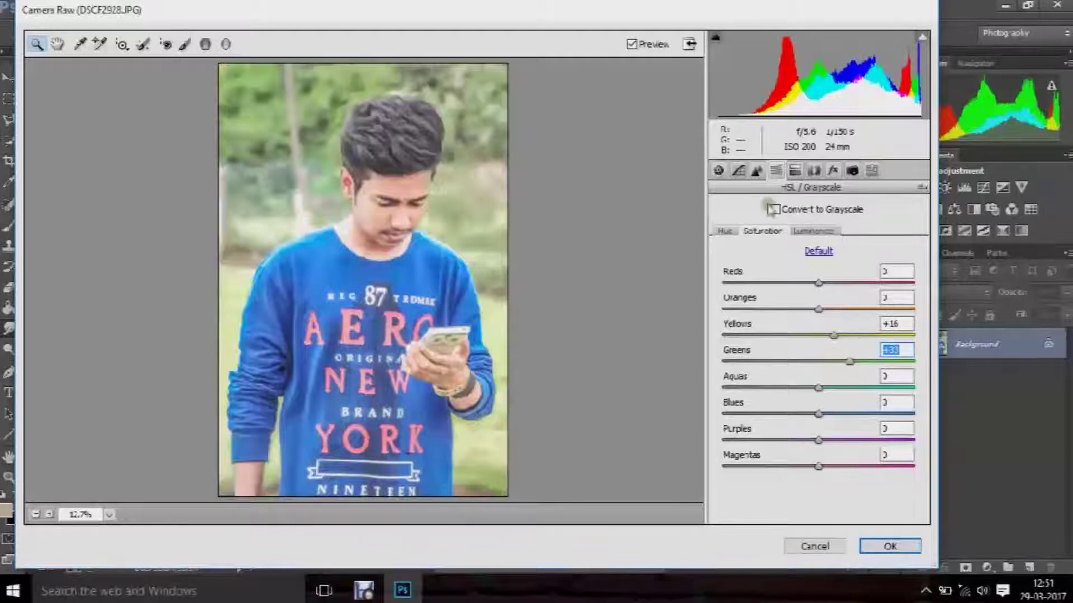
left_click(718, 170)
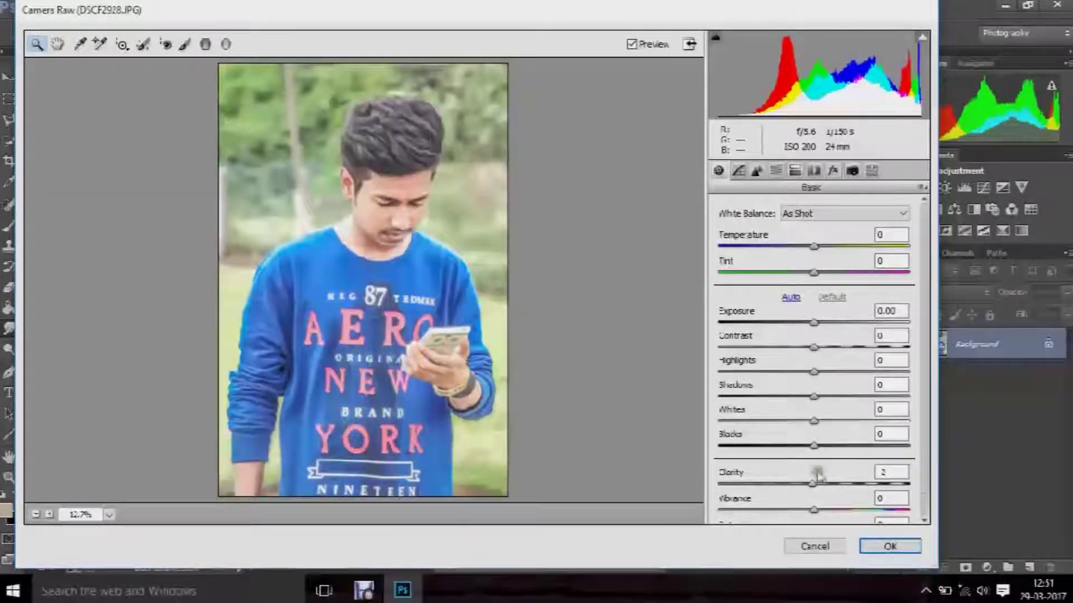
- Set Shadows -67, Whites -30 and Highlights +18, lift Blacks and raise Clarity
left_click_drag(821, 445, 848, 445)
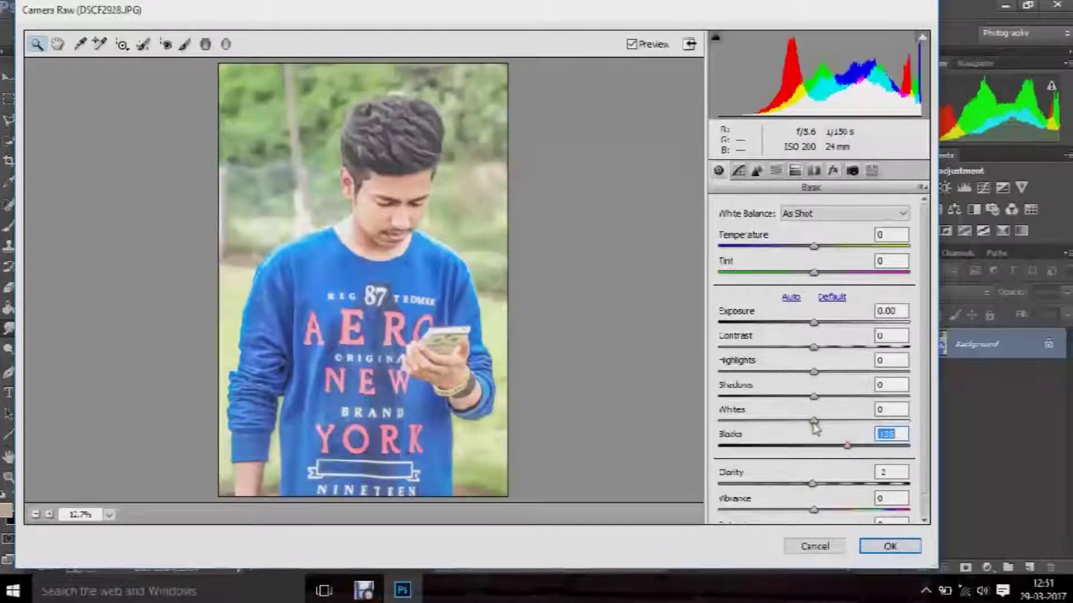
mouse_move(814, 397)
left_mouse_down()
mouse_move(702, 401)
mouse_move(753, 410)
left_mouse_up()
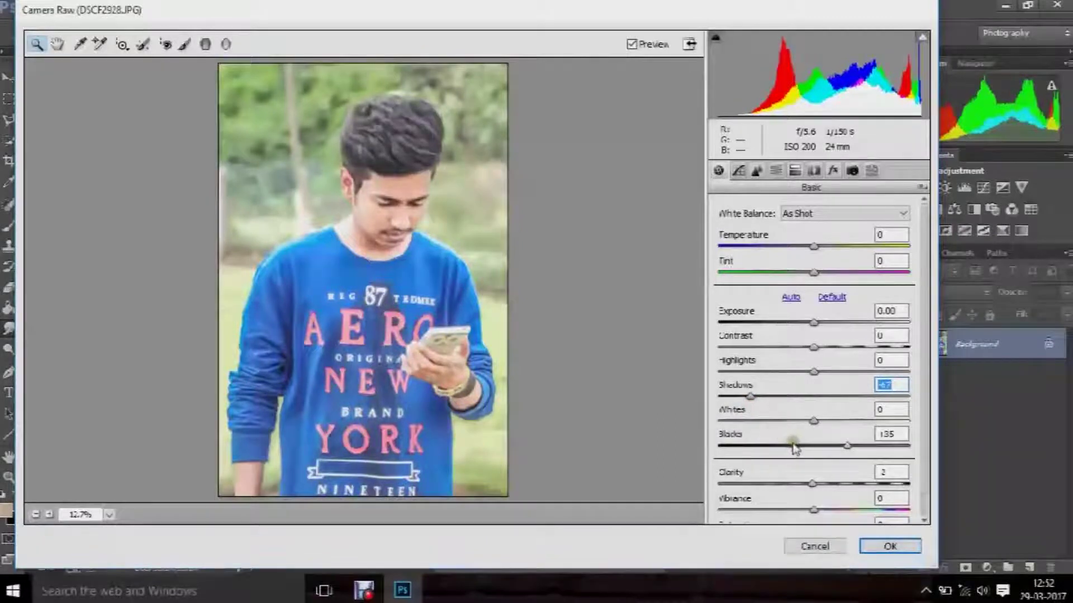
mouse_move(853, 449)
left_mouse_down()
mouse_move(864, 450)
mouse_move(741, 414)
mouse_move(777, 421)
left_mouse_up()
mouse_move(815, 371)
left_mouse_down()
mouse_move(931, 376)
mouse_move(832, 372)
left_mouse_up()
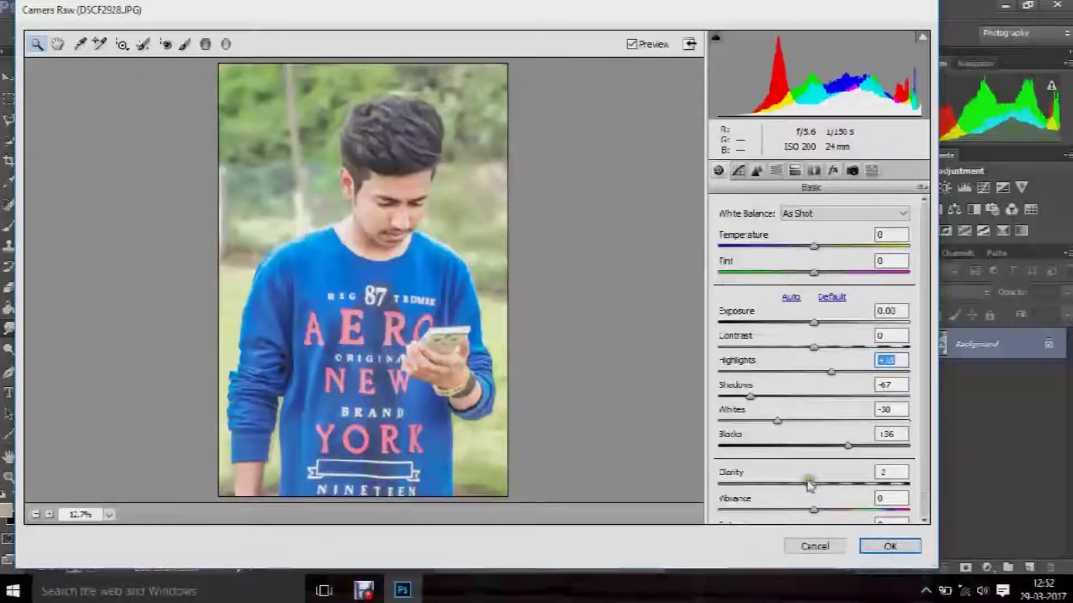
left_click_drag(811, 487, 844, 487)
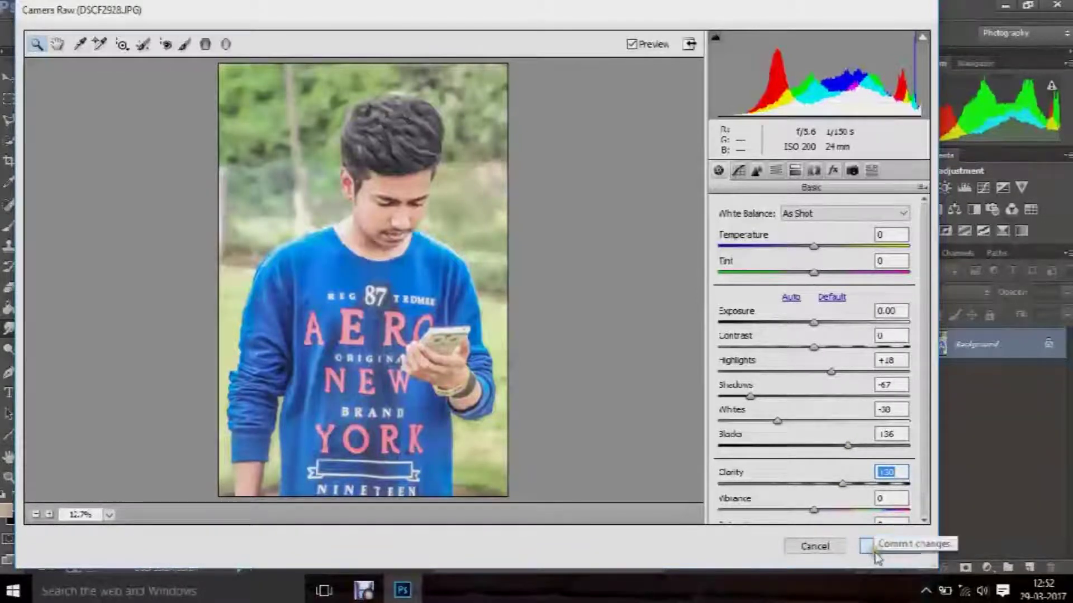
- Add a negative Post Crop Vignetting amount to darken the edges and apply the Camera Raw edits
left_click(833, 170)
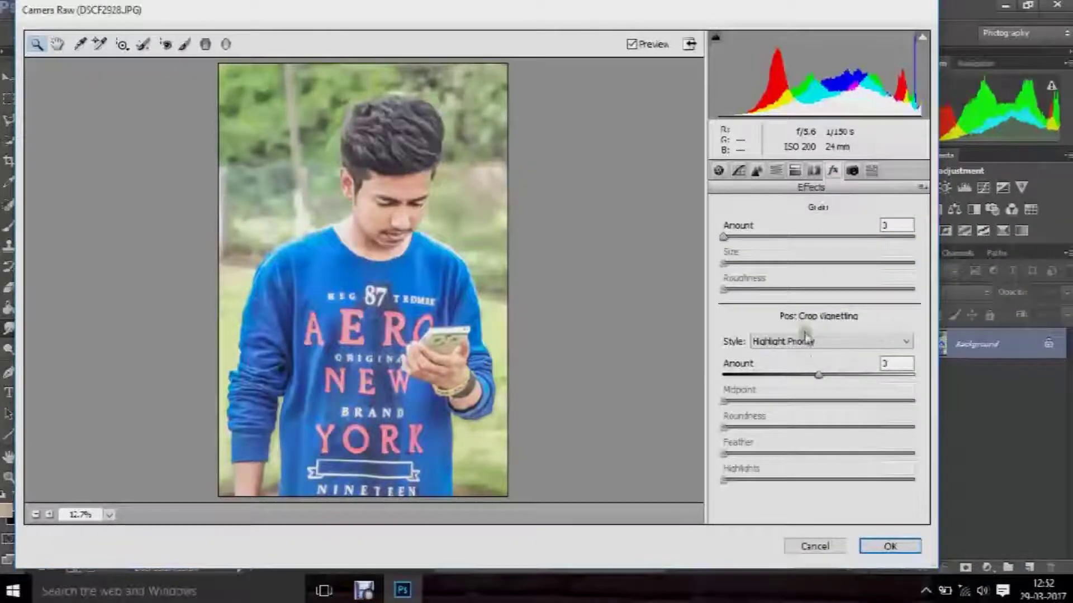
left_click_drag(817, 375, 785, 377)
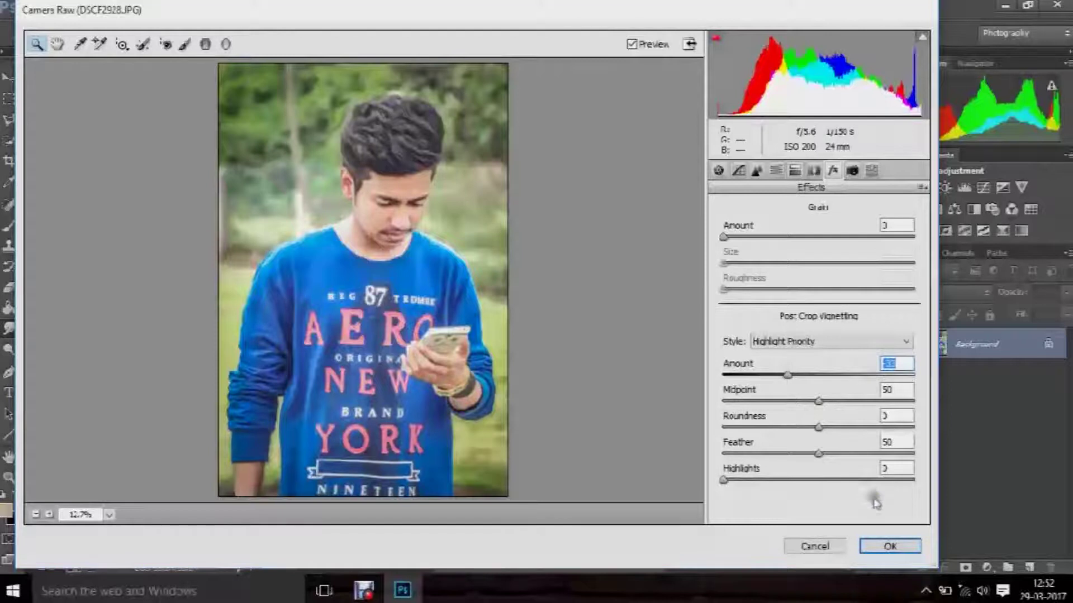
left_click(888, 547)
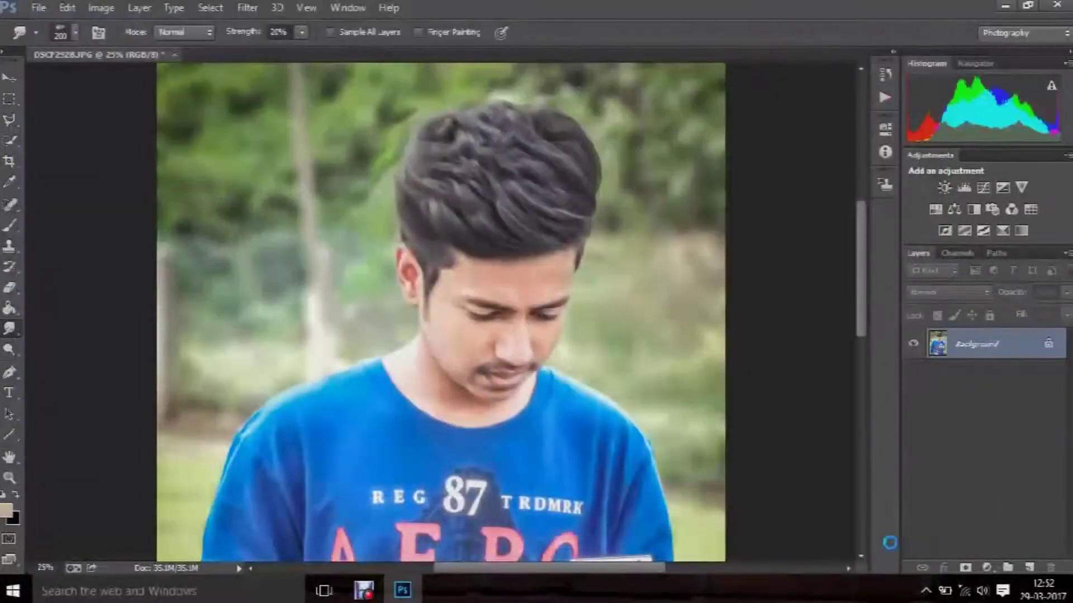
key("ctrl+minus")
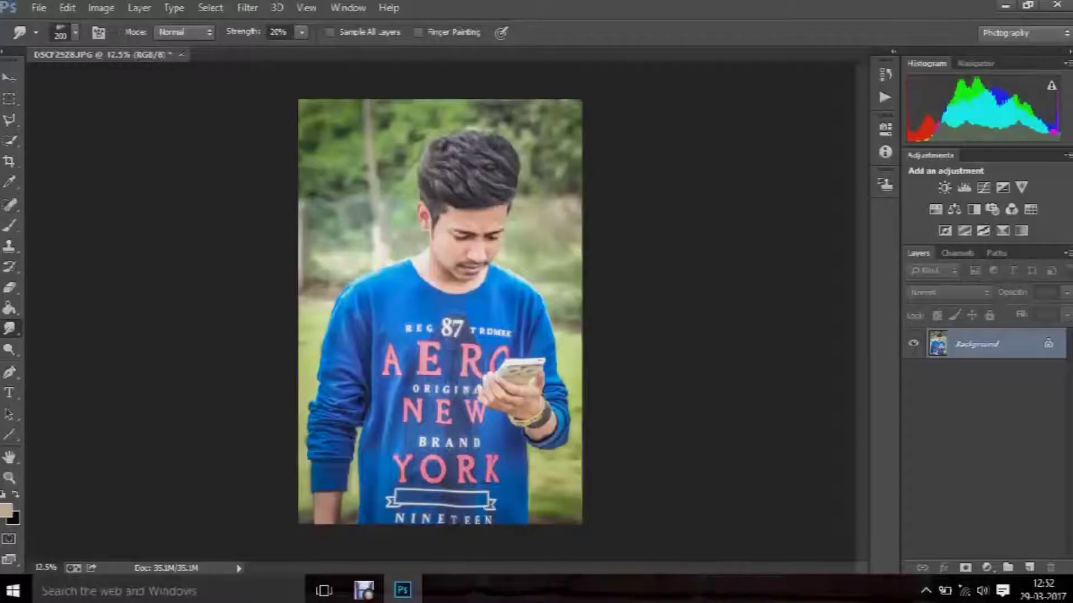
key("ctrl+plus")
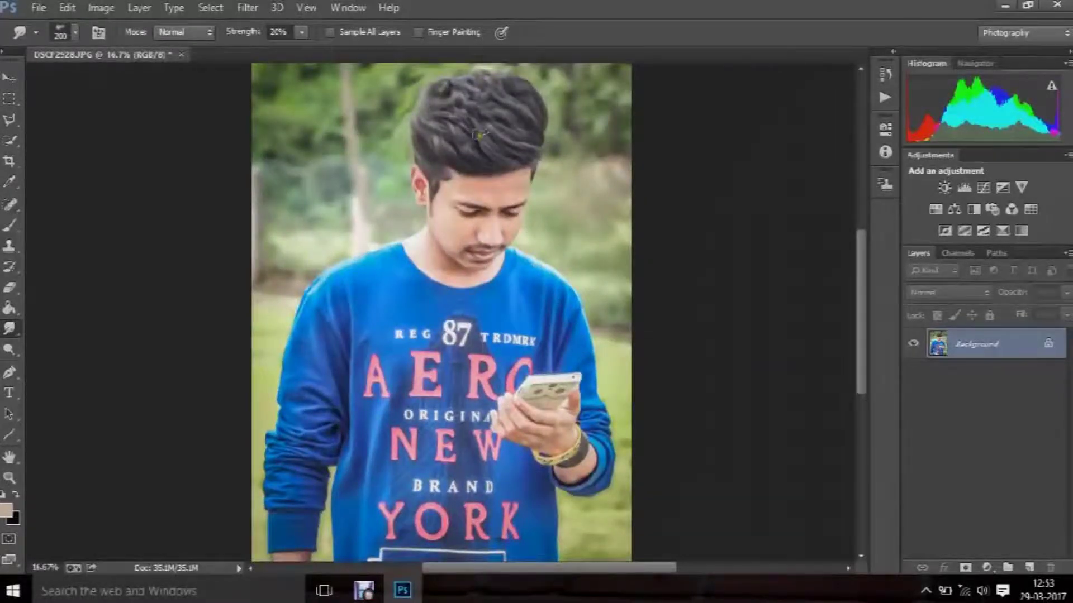
scroll(479, 134, "up", 1)
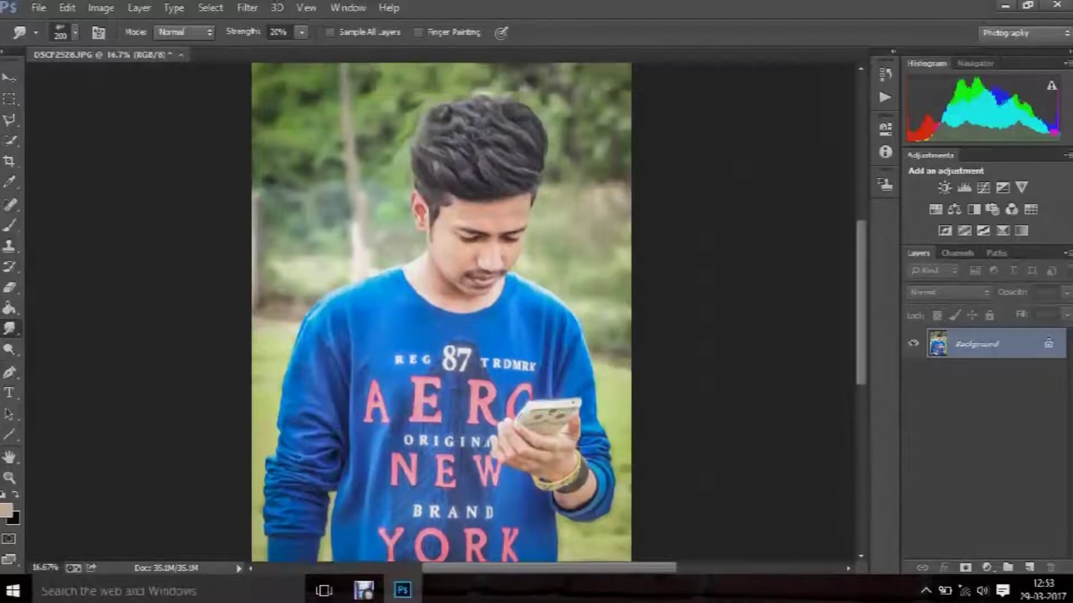
- Reopen Camera Raw and set Shadows -74, Blacks +61, Whites -1, Highlights +4 with more Clarity
left_click(246, 8)
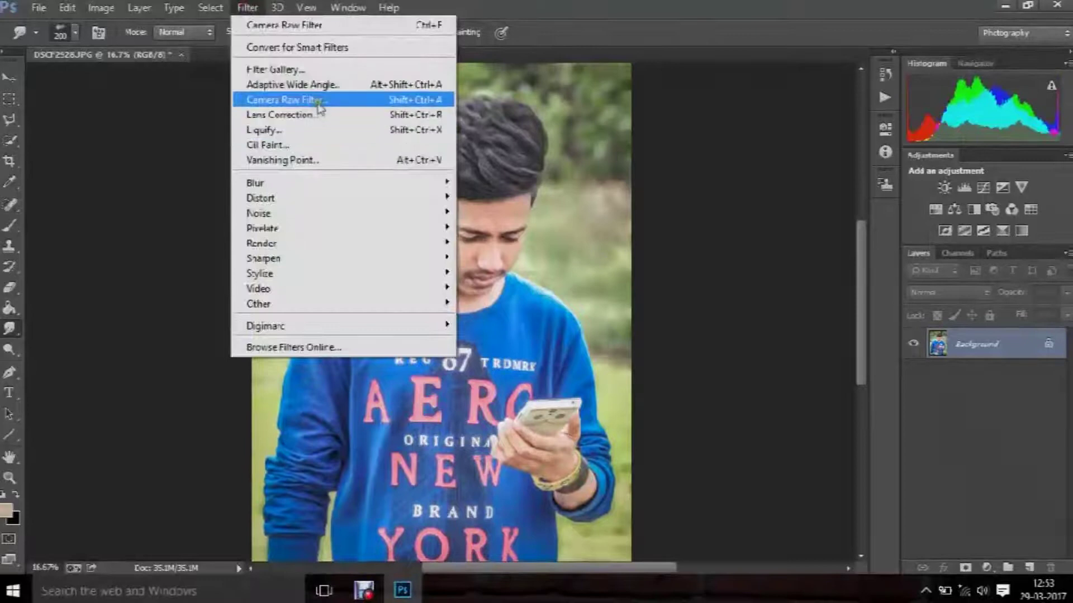
left_click(318, 101)
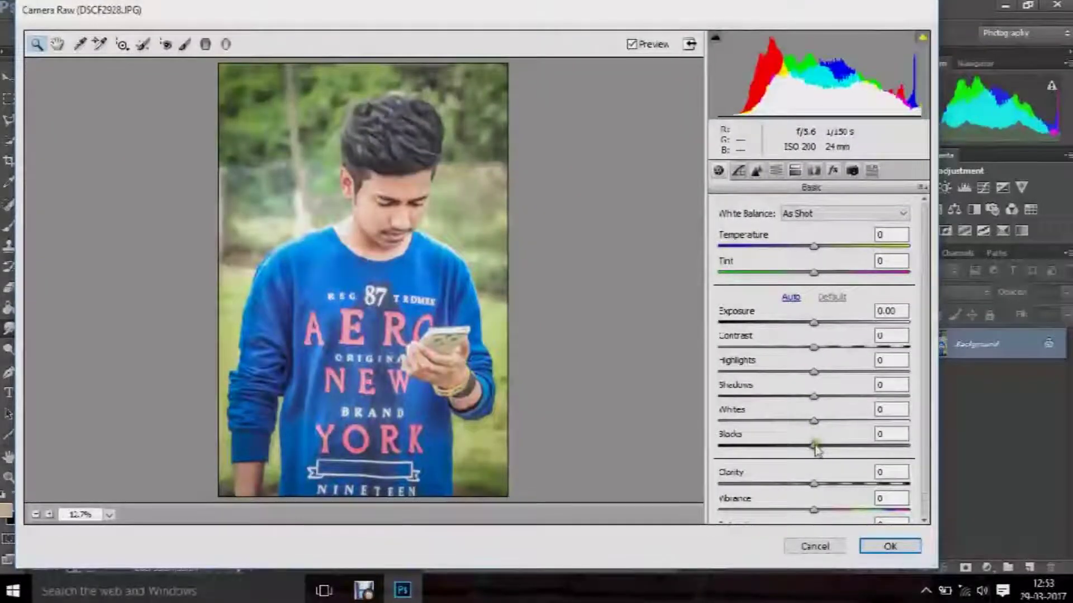
mouse_move(814, 397)
left_mouse_down()
mouse_move(749, 390)
mouse_move(771, 400)
mouse_move(744, 399)
left_mouse_up()
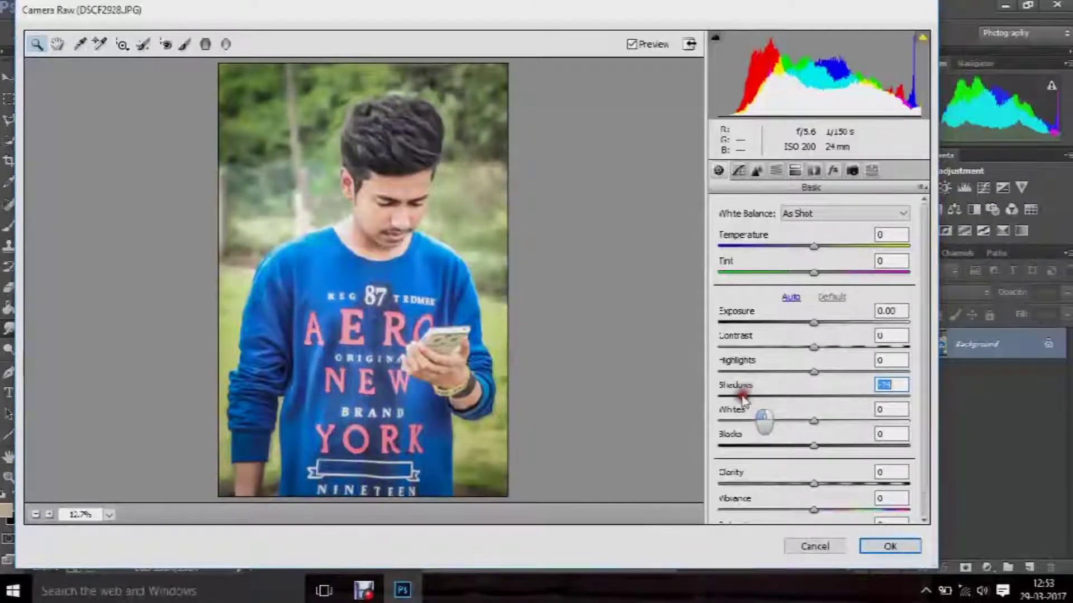
mouse_move(814, 445)
left_mouse_down()
mouse_move(877, 450)
mouse_move(848, 449)
left_mouse_up()
mouse_move(813, 484)
left_mouse_down()
mouse_move(923, 491)
mouse_move(831, 488)
left_mouse_up()
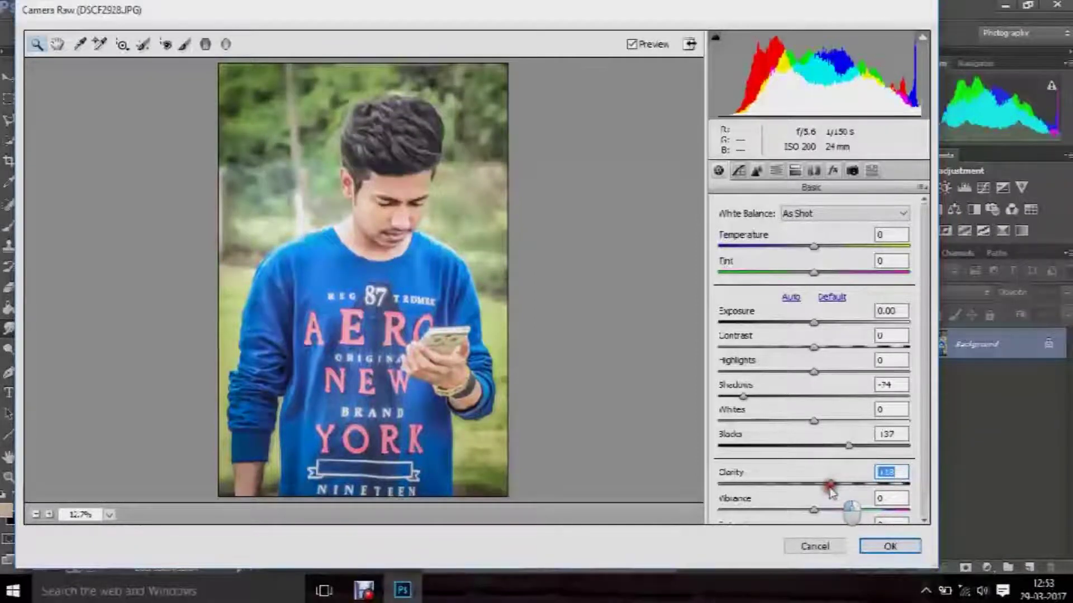
left_click_drag(849, 445, 875, 447)
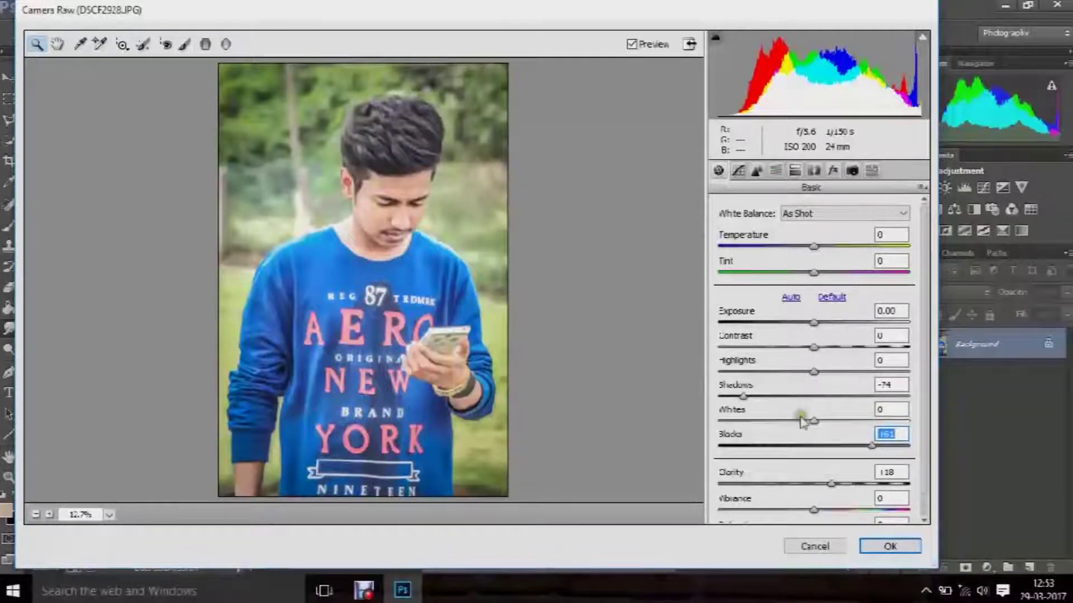
left_click_drag(813, 420, 812, 391)
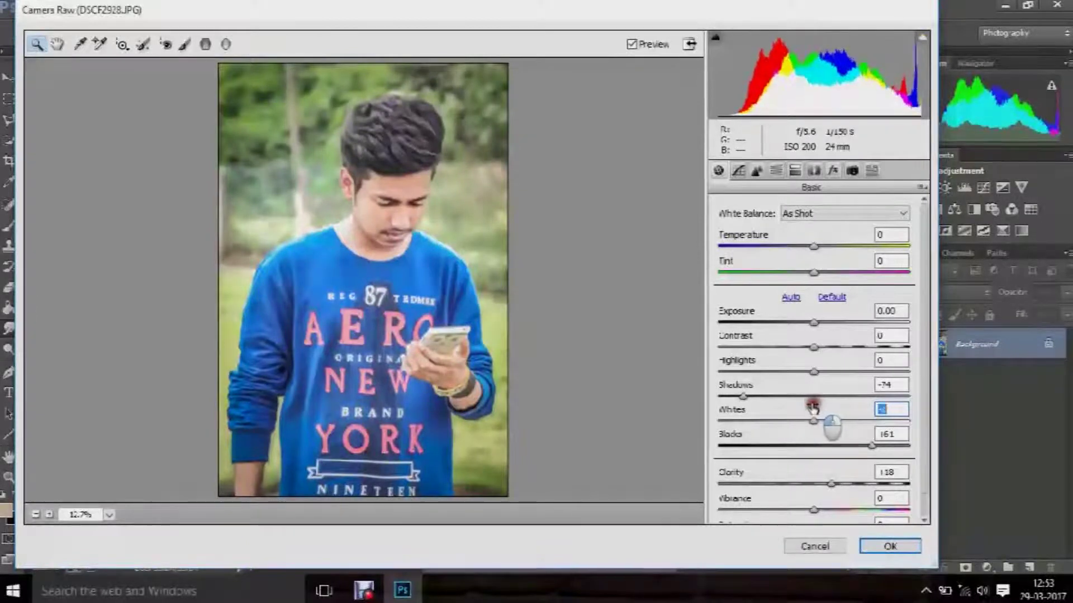
left_click_drag(814, 371, 819, 372)
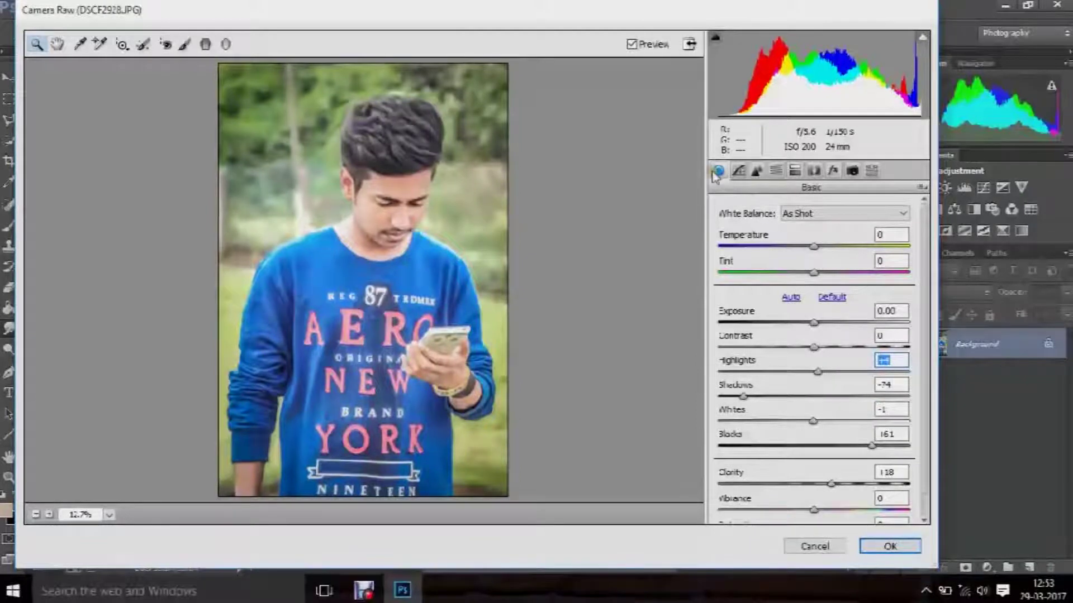
left_click_drag(831, 485, 842, 485)
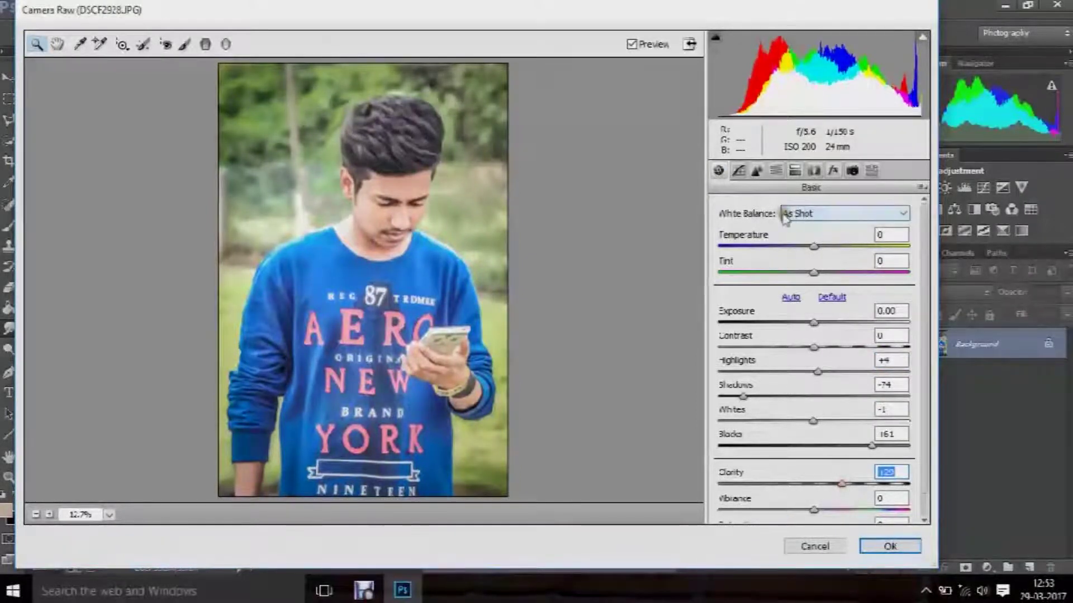
- Set a Custom white balance with Temperature -3 and the green Tint reduced toward neutral
left_click_drag(814, 247, 801, 247)
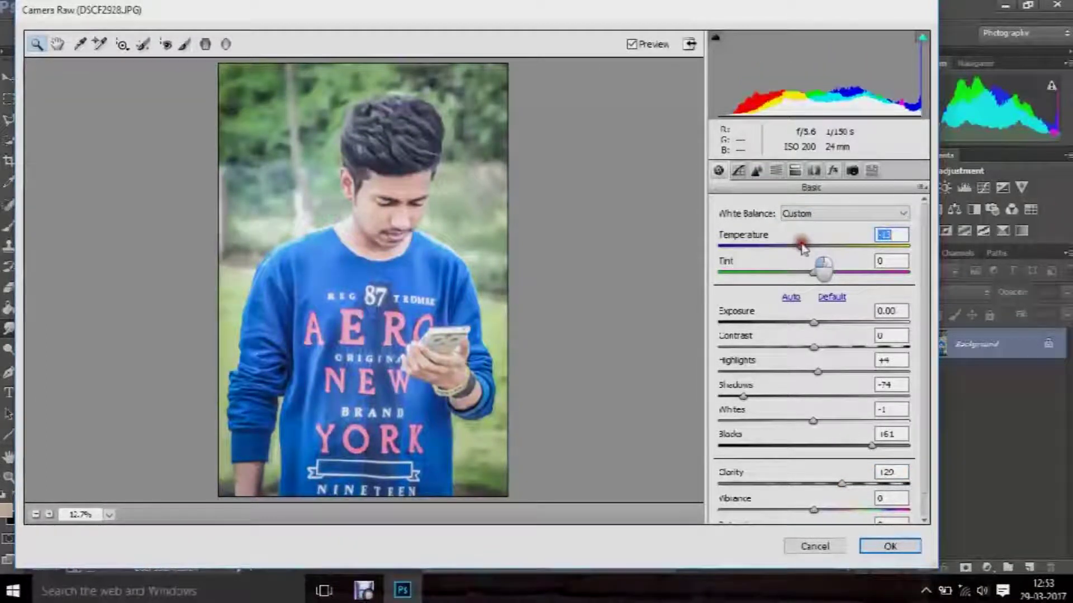
left_click_drag(802, 247, 811, 247)
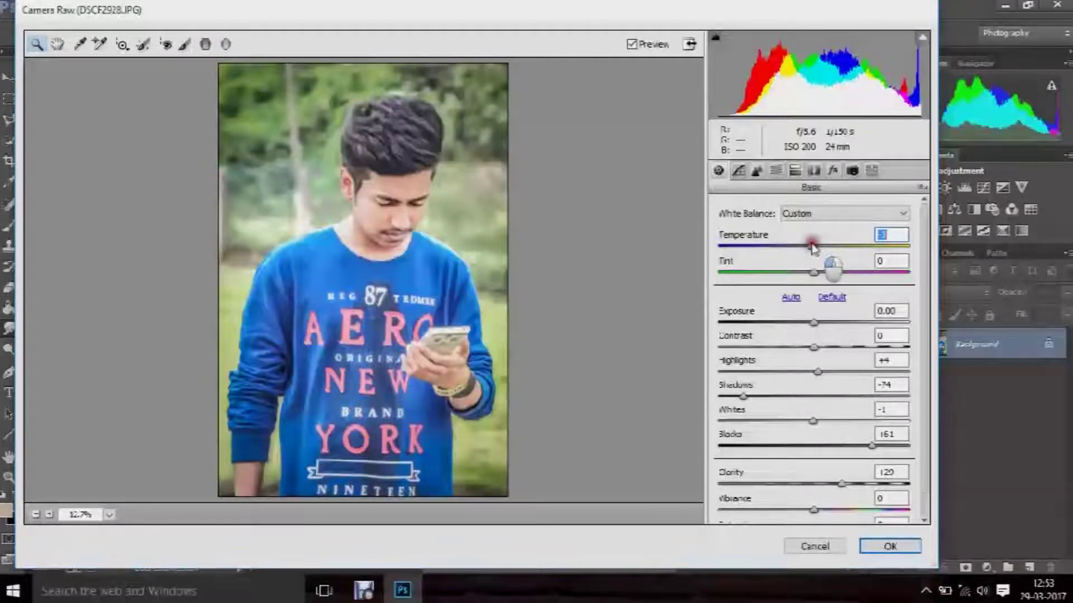
mouse_move(813, 248)
left_mouse_down()
mouse_move(801, 249)
mouse_move(820, 274)
mouse_move(871, 285)
mouse_move(755, 288)
left_mouse_up()
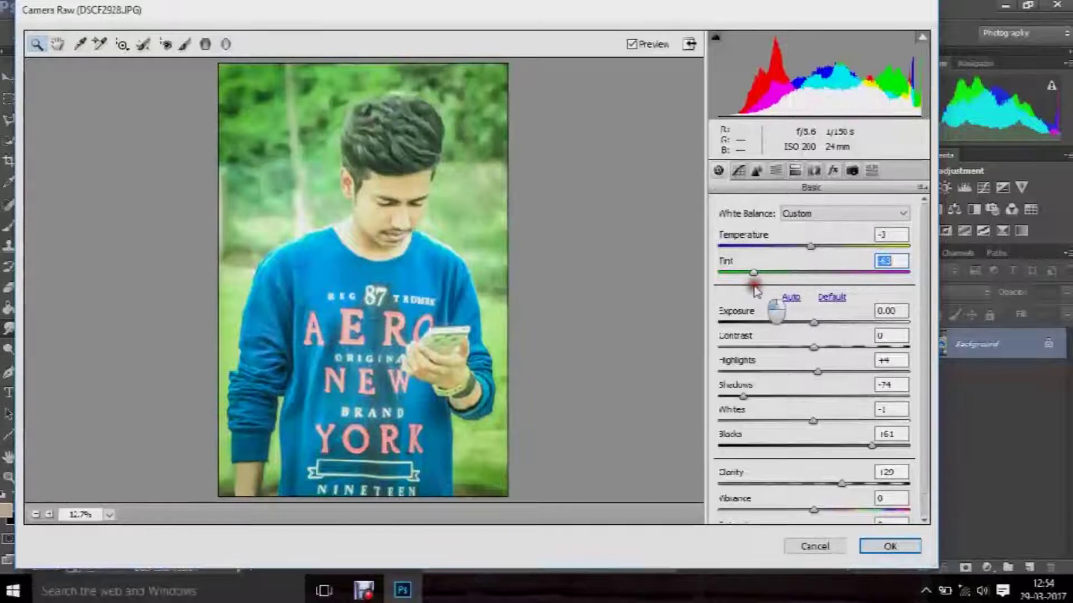
left_click_drag(755, 289, 817, 296)
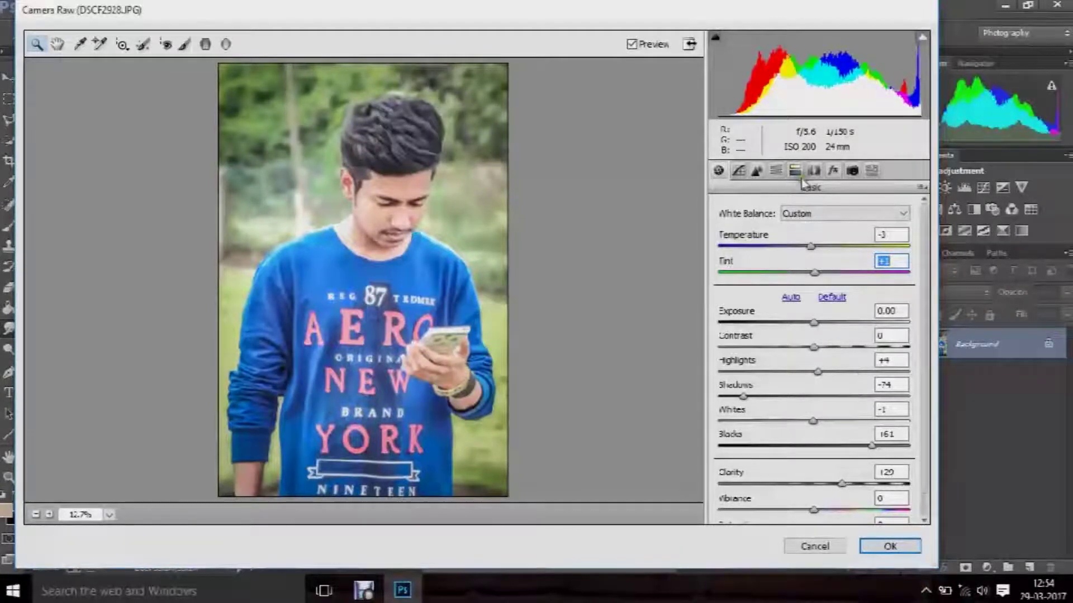
- Darken the portrait's edges with a negative Post Crop Vignetting Amount
left_click(833, 171)
left_click_drag(818, 375, 798, 376)
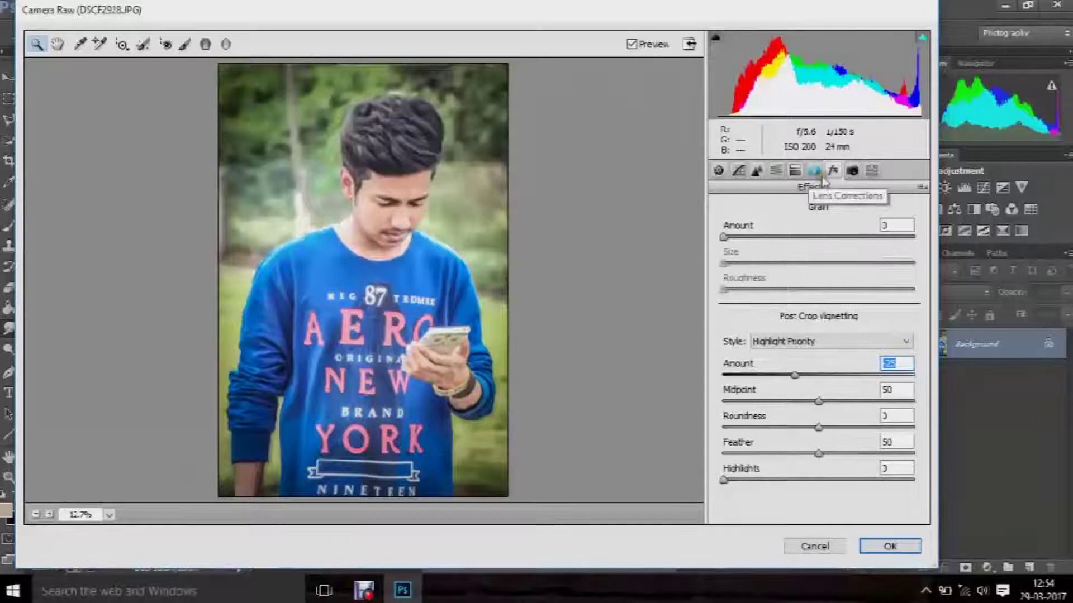
left_click(775, 171)
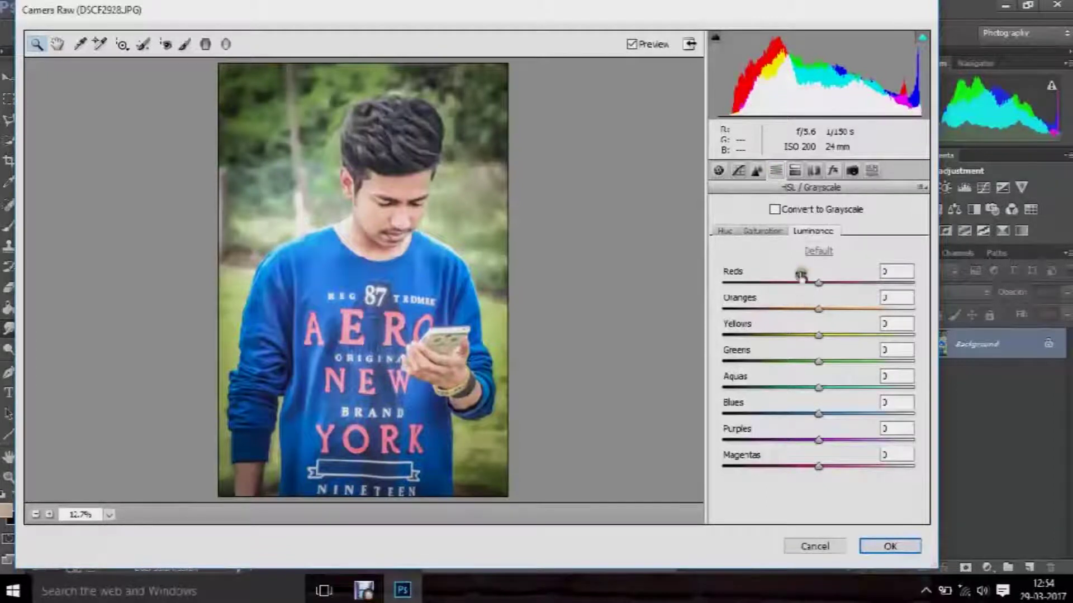
- Set Luminance noise reduction and Luminance Detail to 100, then adjust Luminance Contrast
left_click(756, 170)
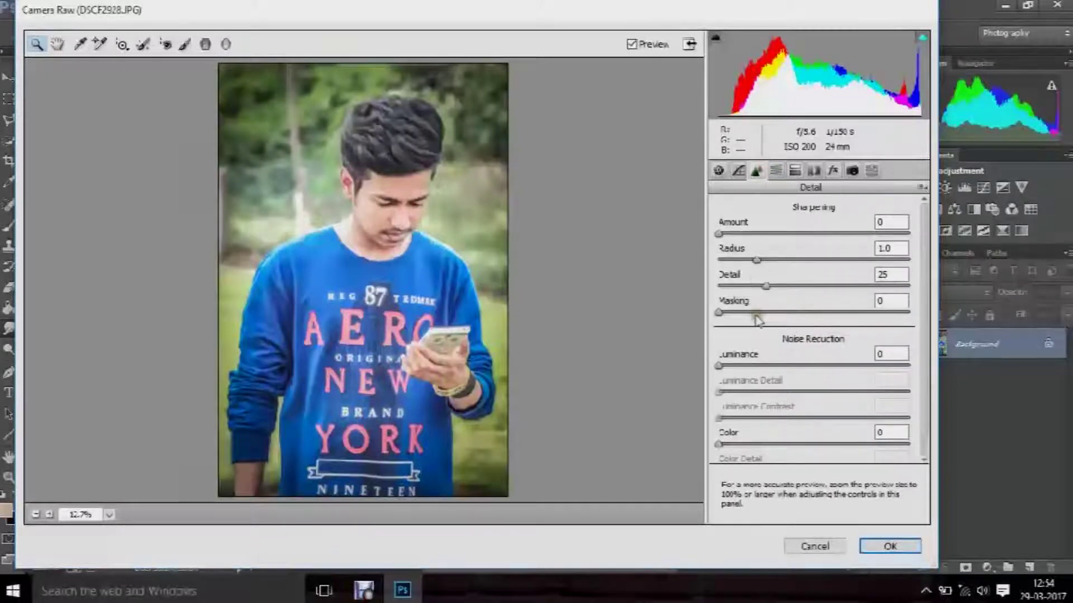
mouse_move(719, 366)
left_mouse_down()
mouse_move(820, 391)
mouse_move(910, 382)
mouse_move(706, 378)
mouse_move(916, 403)
left_mouse_up()
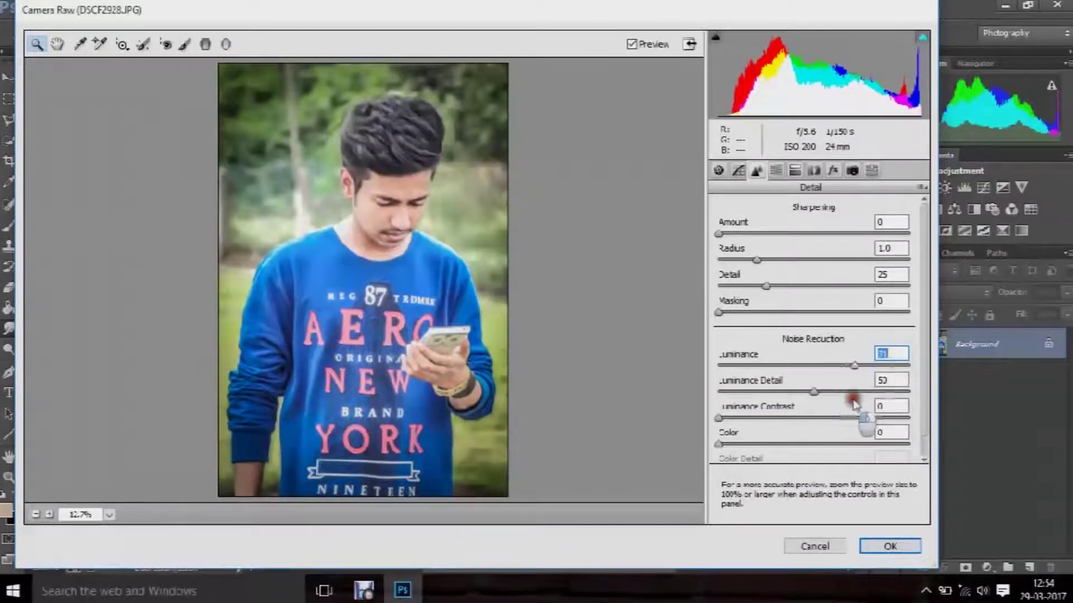
mouse_move(816, 394)
left_mouse_down()
mouse_move(941, 422)
mouse_move(815, 391)
mouse_move(719, 391)
mouse_move(956, 405)
mouse_move(778, 381)
left_mouse_up()
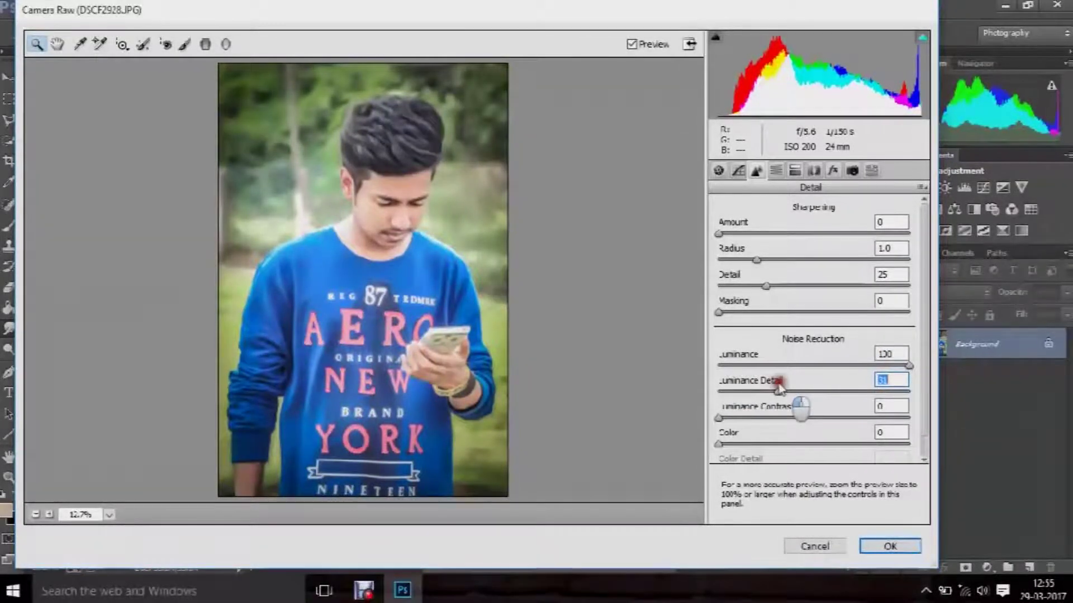
left_click_drag(779, 386, 925, 405)
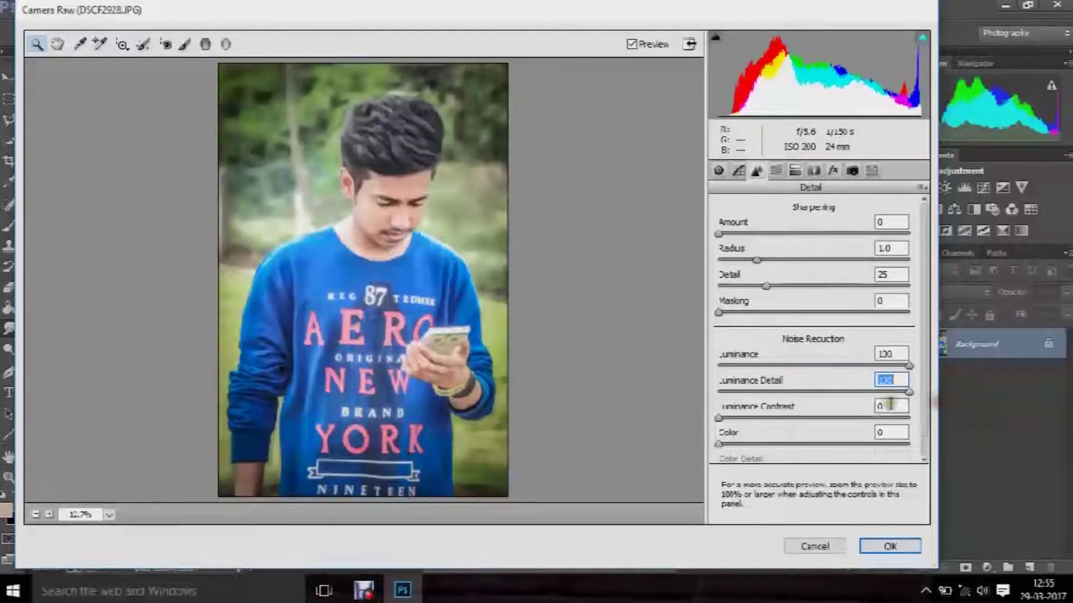
mouse_move(749, 418)
left_mouse_down()
mouse_move(840, 413)
mouse_move(754, 413)
mouse_move(972, 447)
left_mouse_up()
mouse_move(719, 444)
left_mouse_down()
mouse_move(927, 446)
mouse_move(662, 418)
left_mouse_up()
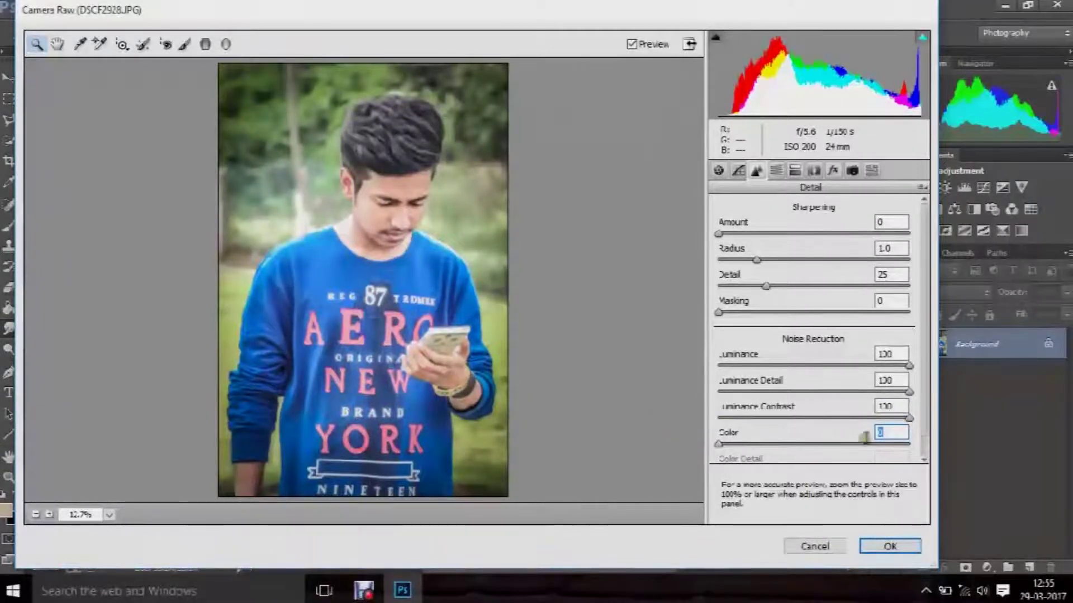
mouse_move(910, 418)
left_mouse_down()
mouse_move(747, 416)
mouse_move(987, 433)
left_mouse_up()
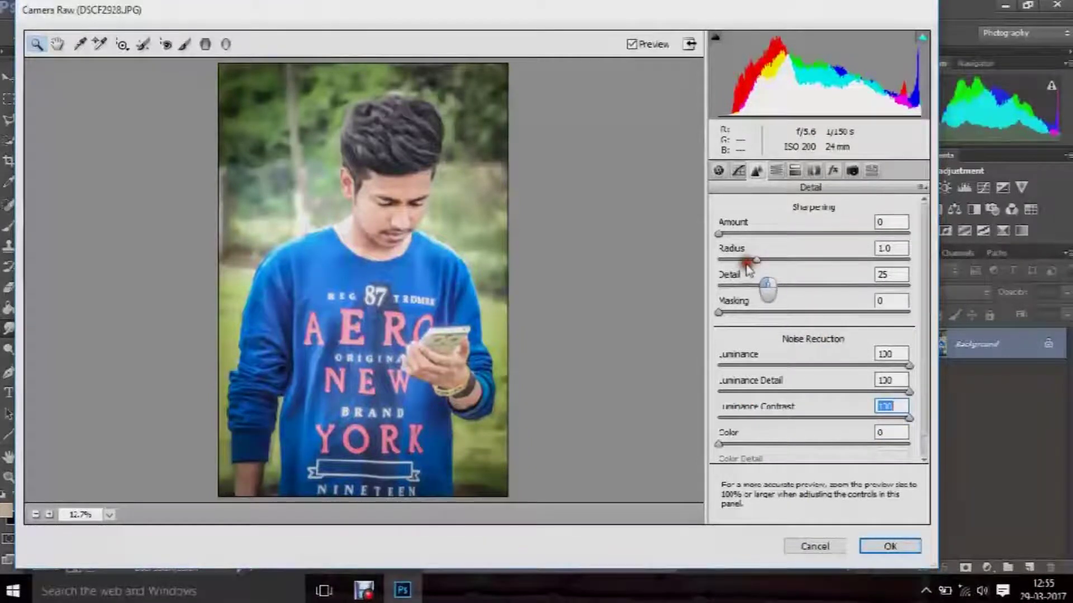
- Set sharpening Radius to 1.2 and Amount to 50
mouse_move(755, 260)
left_mouse_down()
mouse_move(878, 280)
mouse_move(772, 287)
left_mouse_up()
mouse_move(720, 312)
left_mouse_down()
mouse_move(842, 306)
mouse_move(722, 315)
left_mouse_up()
left_click(724, 234)
mouse_move(725, 234)
left_mouse_down()
mouse_move(798, 235)
mouse_move(783, 234)
left_mouse_up()
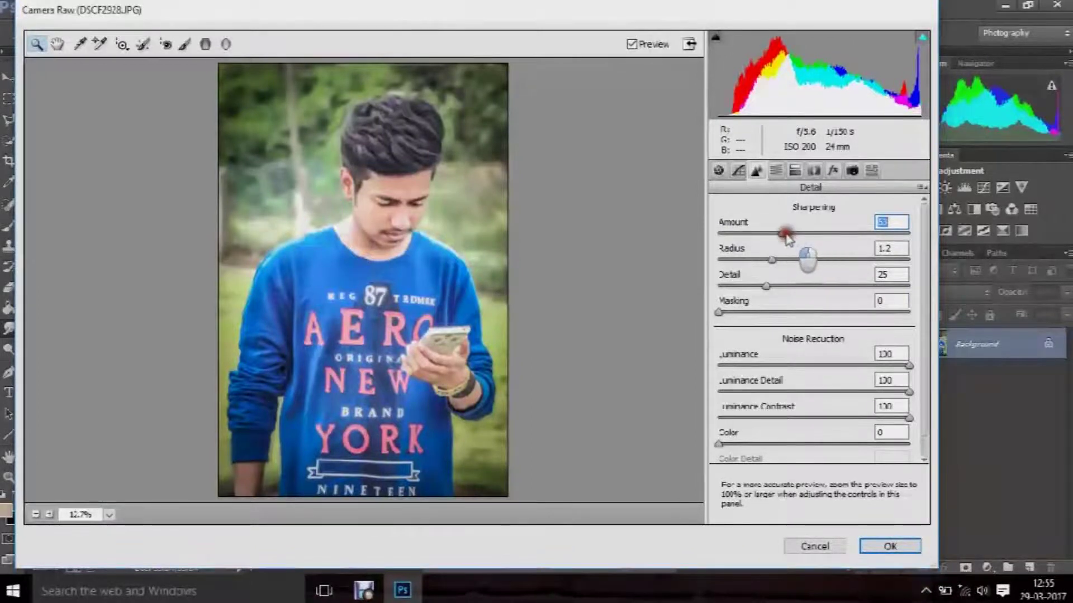
- Browse the Camera Raw panels: calibration, presets, lens corrections, split toning, HSL and Detail
left_click(850, 171)
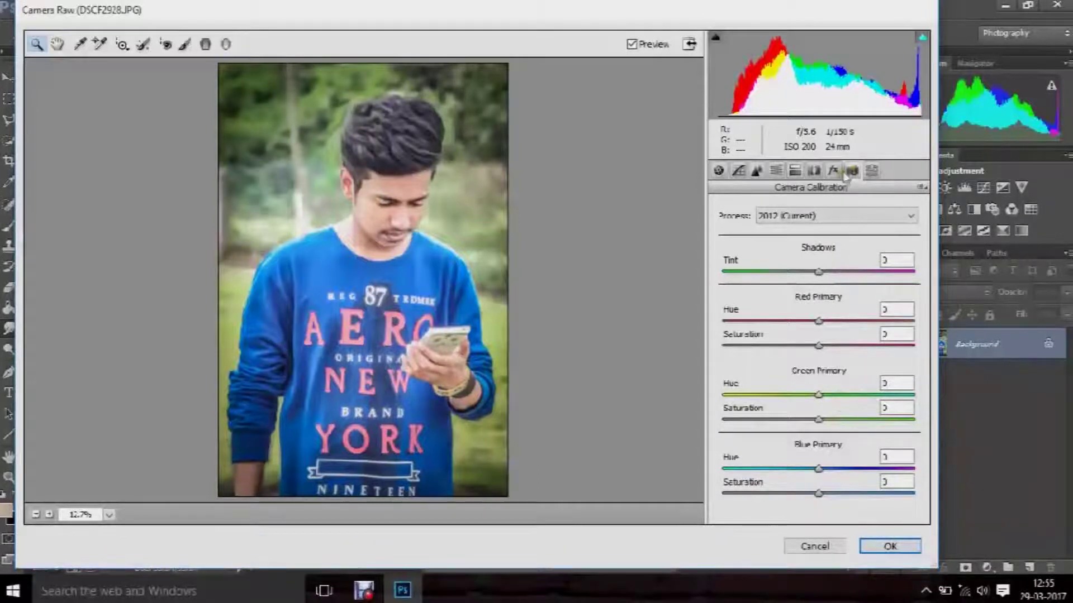
left_click(871, 171)
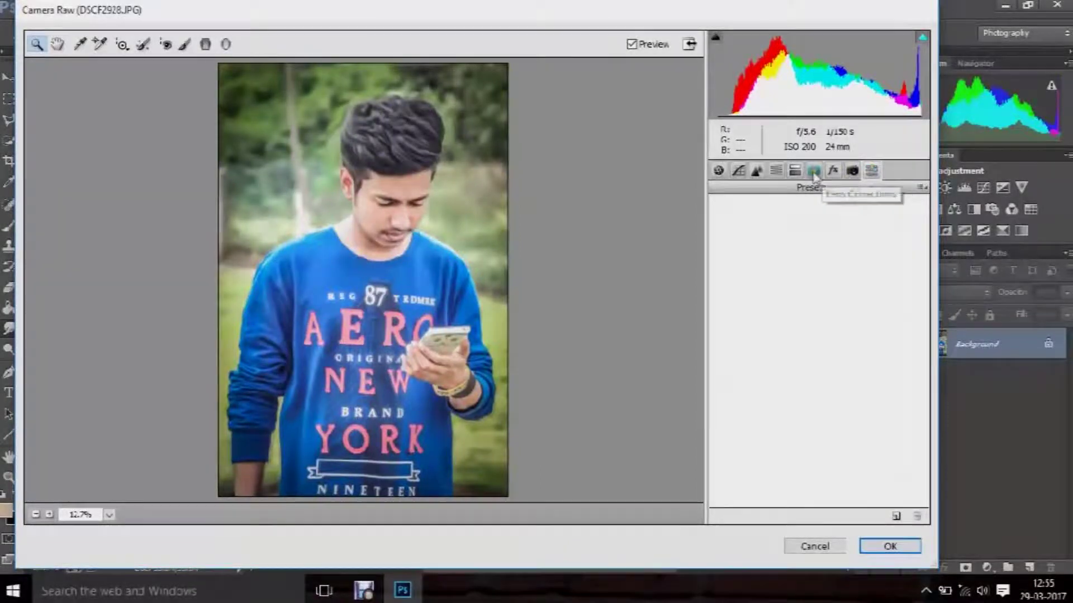
left_click(814, 171)
left_click(794, 171)
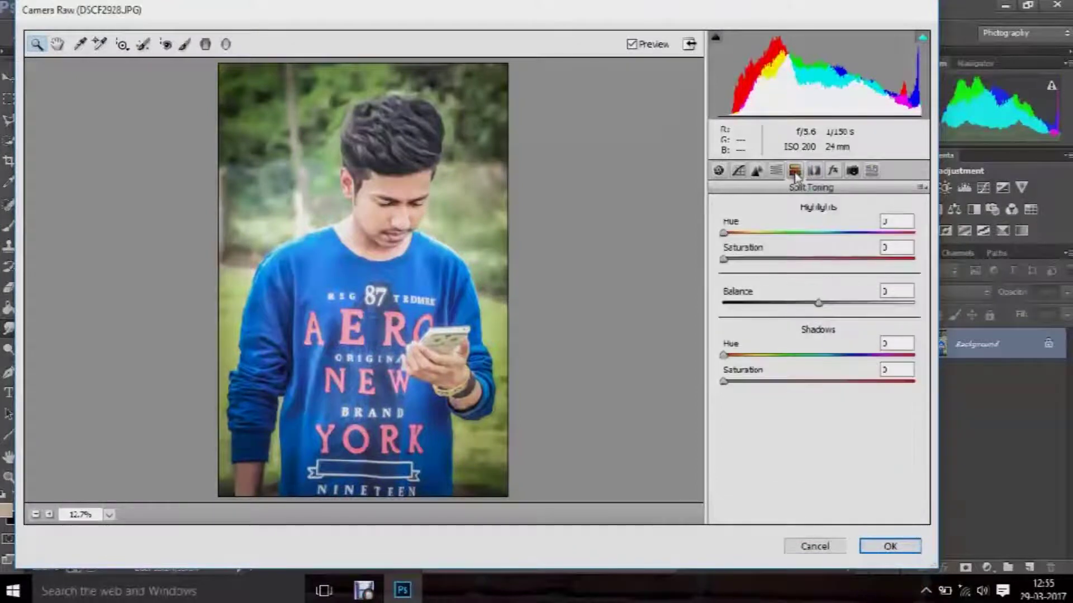
left_click(776, 171)
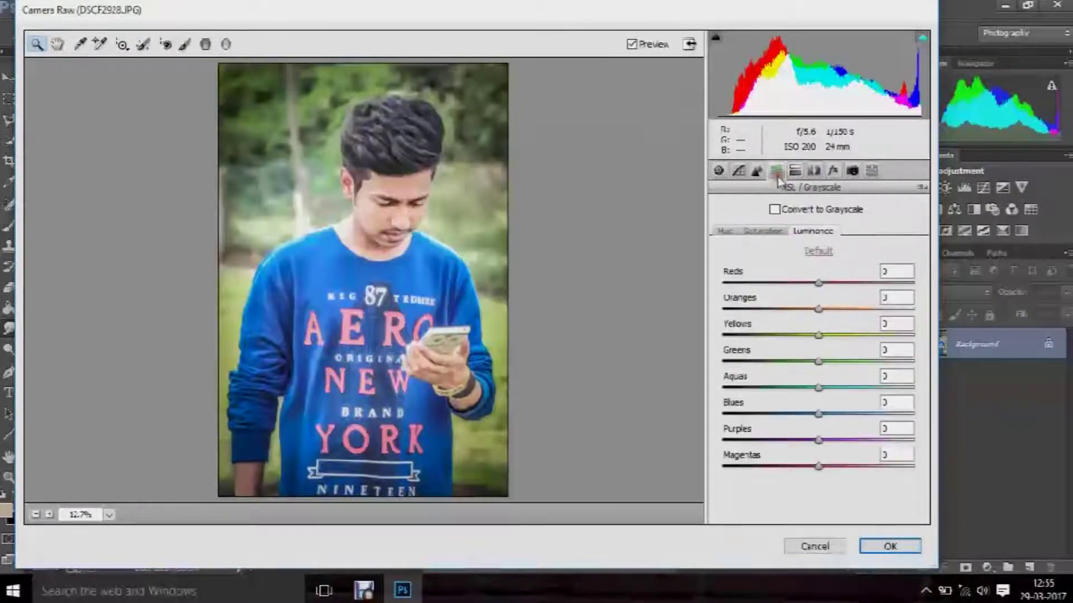
left_click(759, 173)
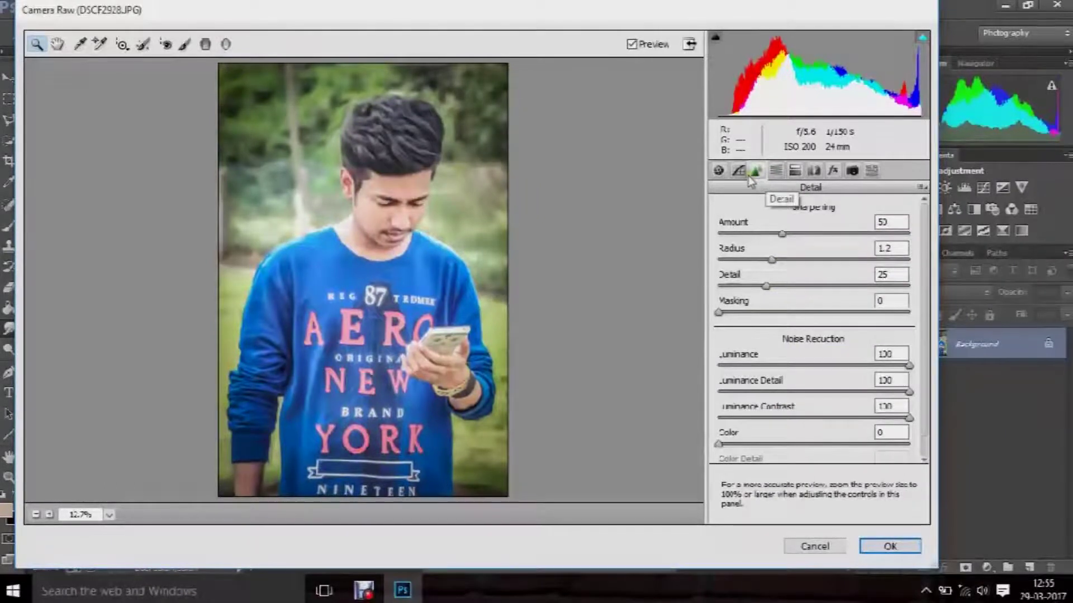
- Set the parametric tone curve to Highlights -13, Lights -3, Darks +15, Shadows +15
left_click(738, 171)
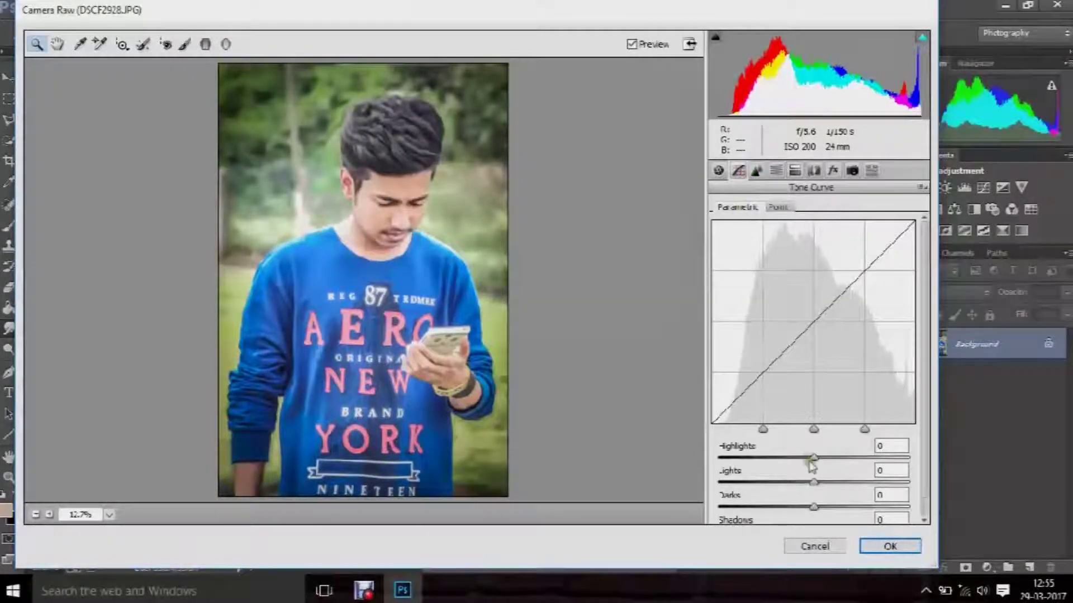
mouse_move(814, 482)
left_mouse_down()
mouse_move(832, 483)
mouse_move(762, 483)
mouse_move(813, 485)
left_mouse_up()
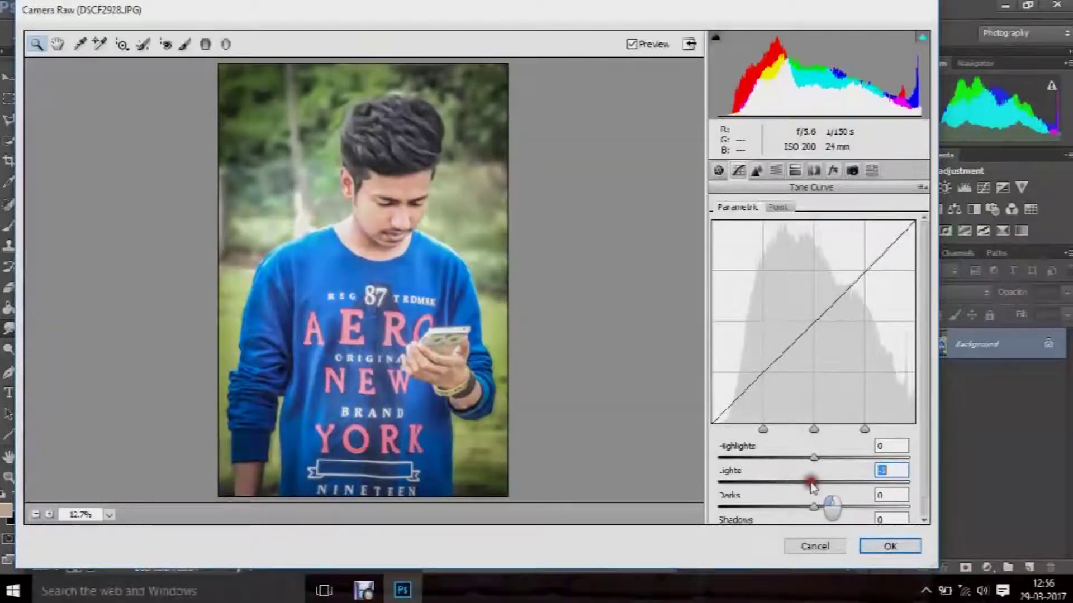
mouse_move(814, 457)
left_mouse_down()
mouse_move(875, 456)
mouse_move(762, 463)
mouse_move(826, 469)
mouse_move(805, 471)
left_mouse_up()
mouse_move(814, 506)
left_mouse_down()
mouse_move(849, 508)
mouse_move(808, 509)
mouse_move(828, 509)
left_mouse_up()
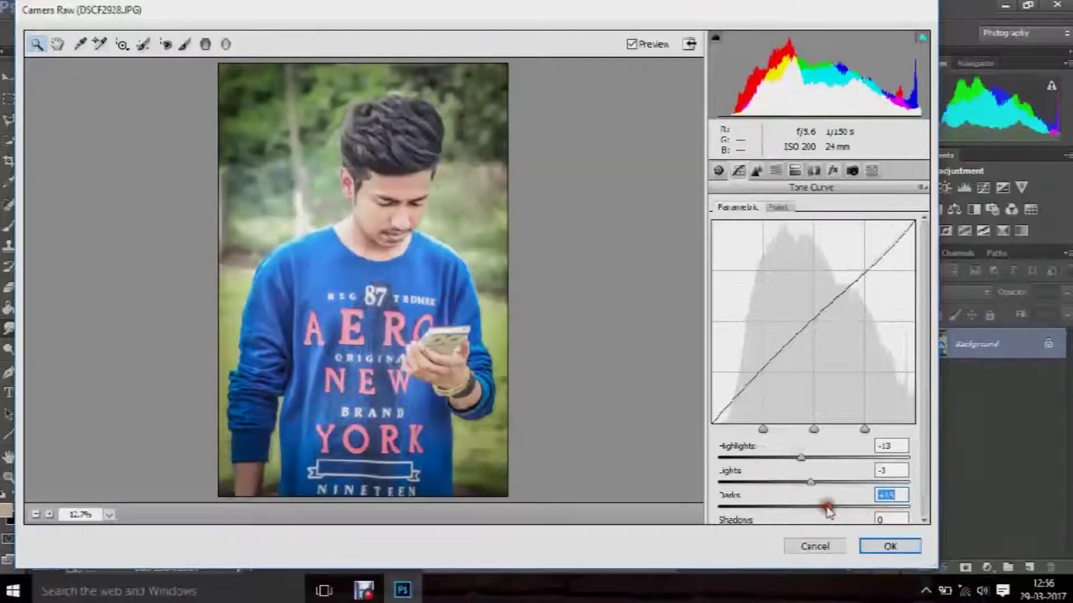
scroll(828, 509, "down", 1)
mouse_move(811, 510)
left_mouse_down()
mouse_move(863, 510)
mouse_move(796, 510)
mouse_move(825, 510)
left_mouse_up()
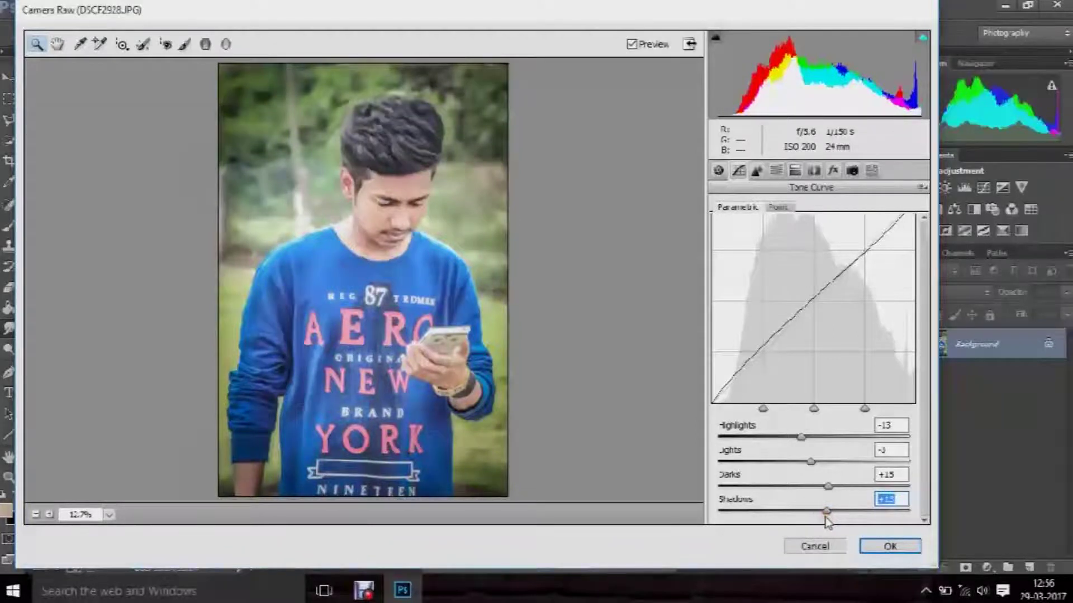
key("Return")
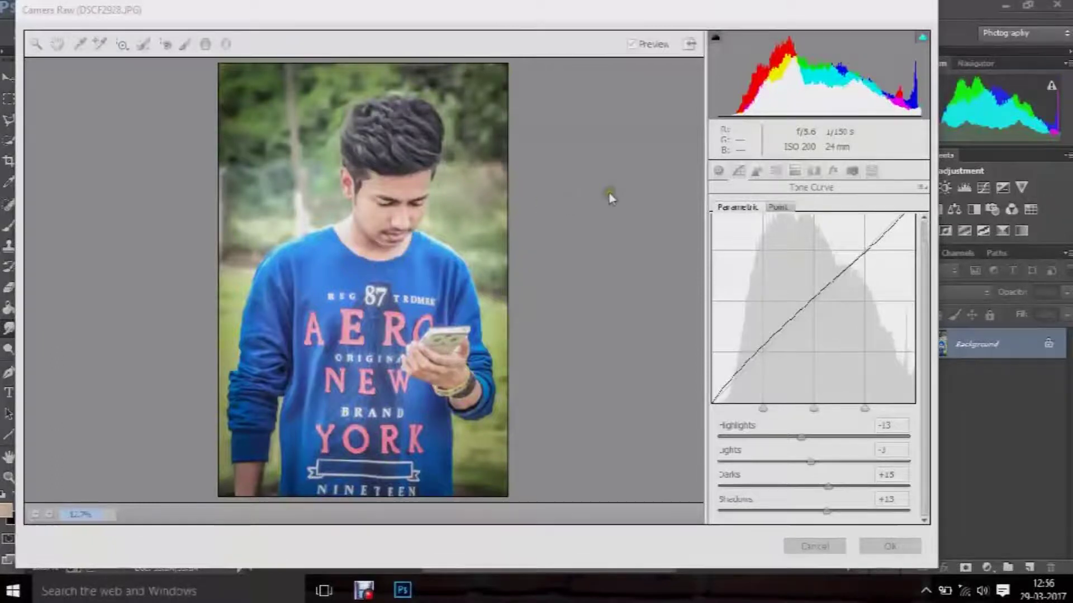
- Deepen the post-crop vignette to about -37 and apply the Camera Raw grading
left_click(719, 171)
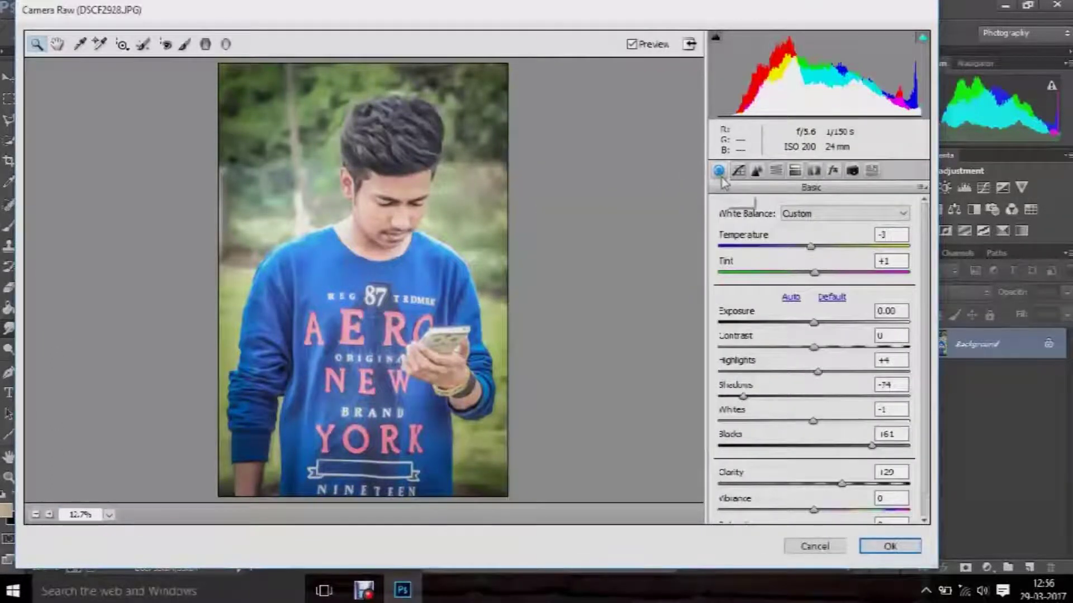
left_click(832, 170)
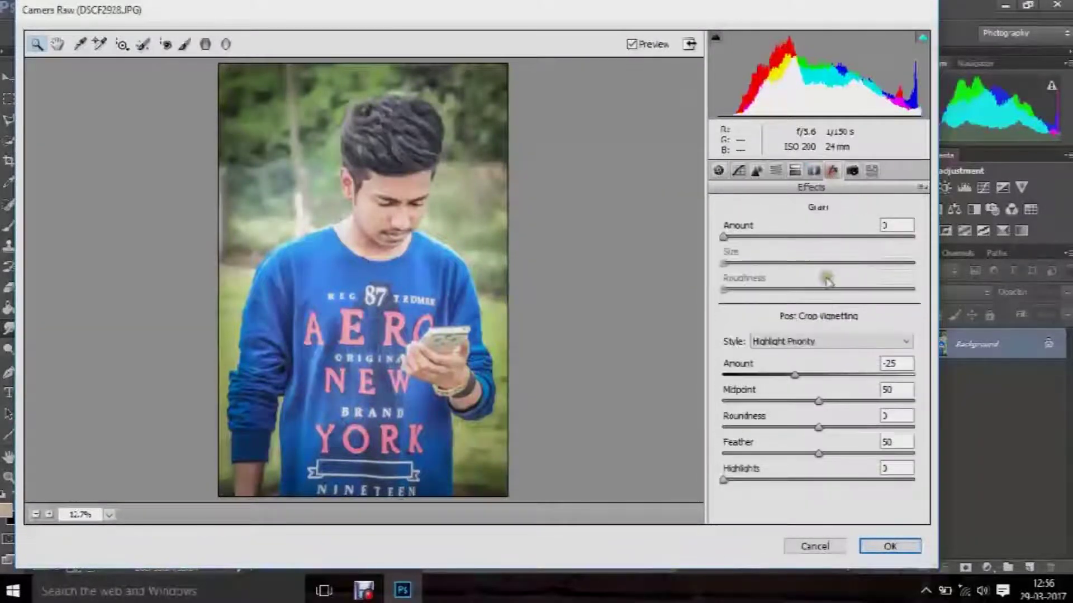
left_click_drag(796, 373, 785, 375)
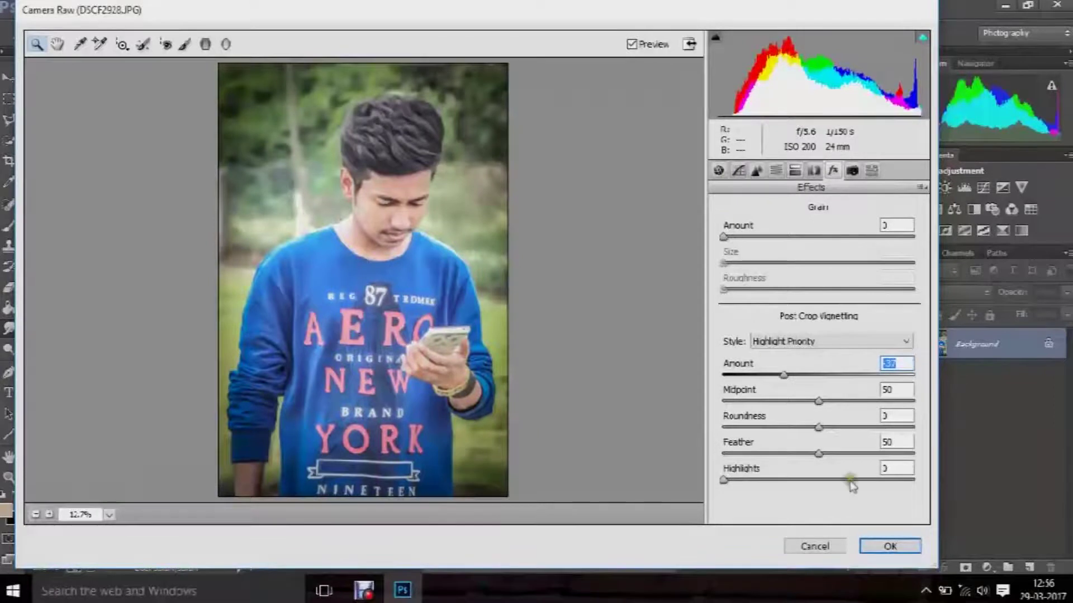
left_click(878, 546)
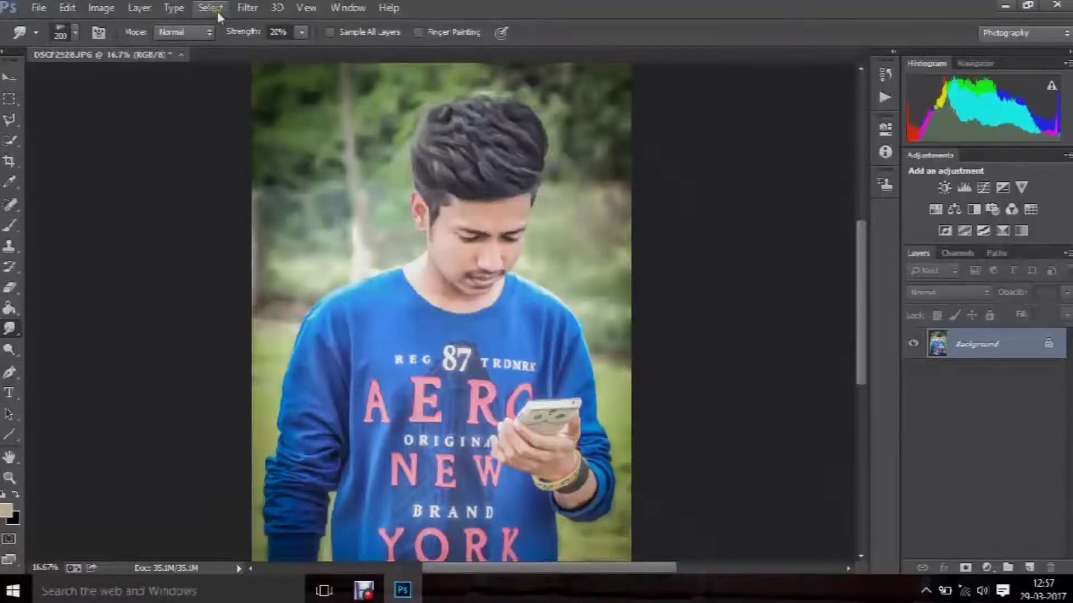
- Add a 135mm Prime lens flare beside the man's head at about 115% brightness
left_click(246, 8)
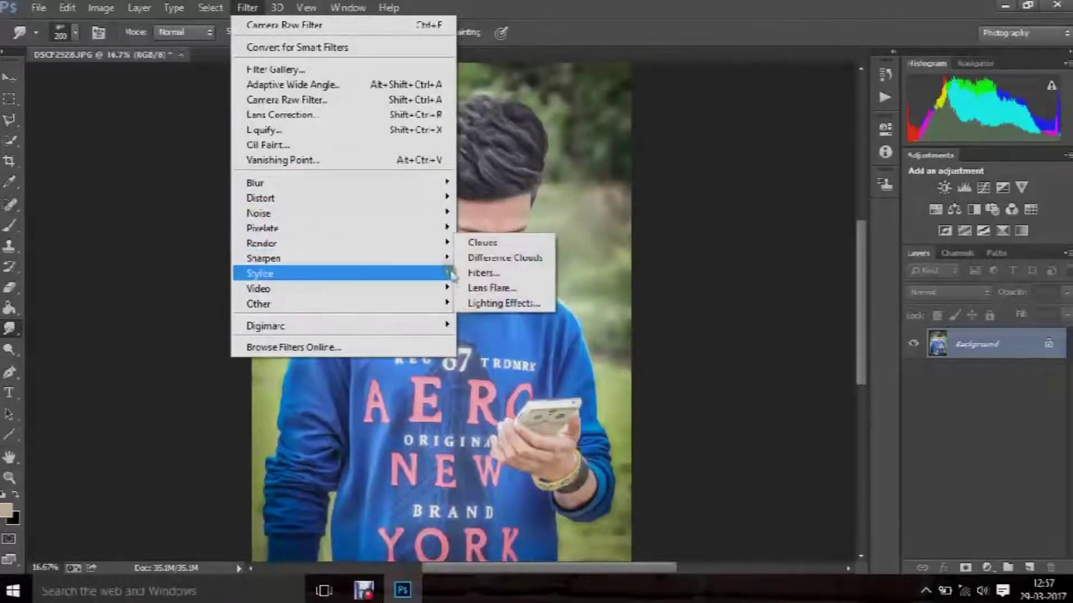
mouse_move(261, 243)
left_click(477, 288)
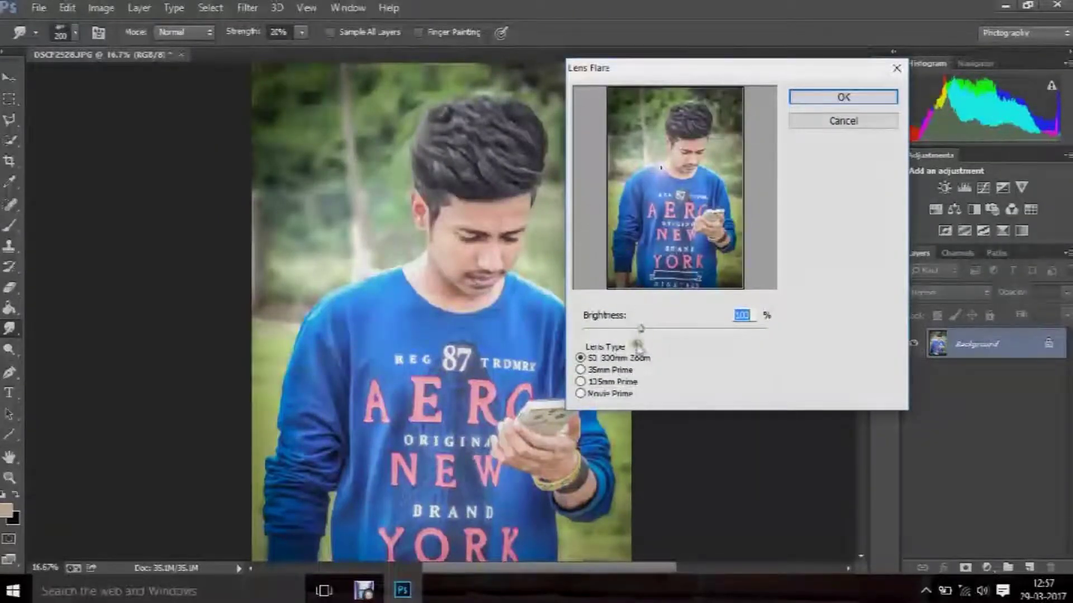
left_click(581, 382)
left_click_drag(661, 166, 653, 157)
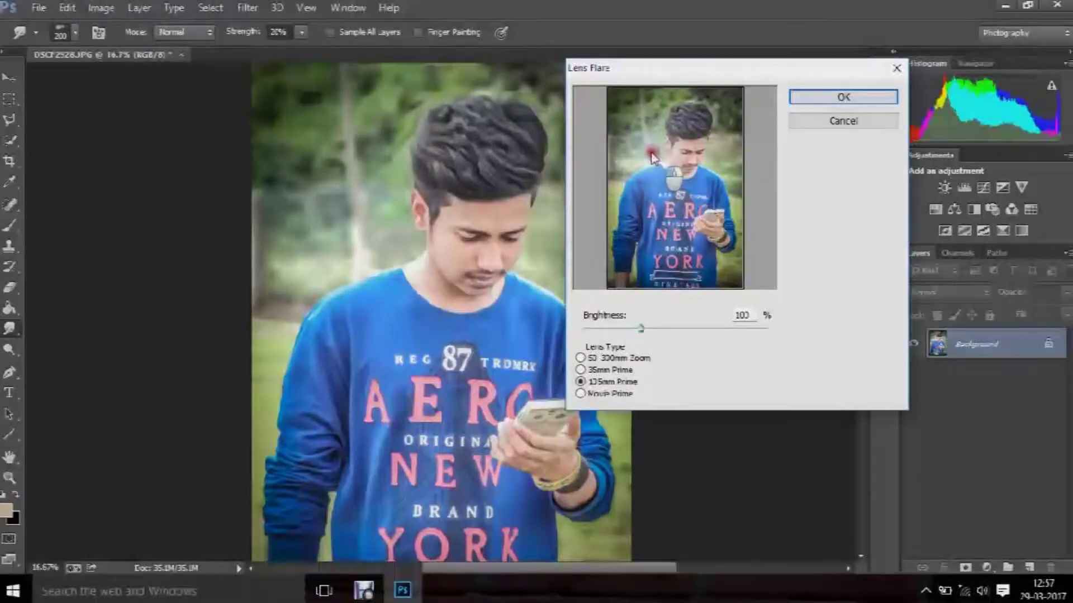
left_click_drag(642, 329, 655, 327)
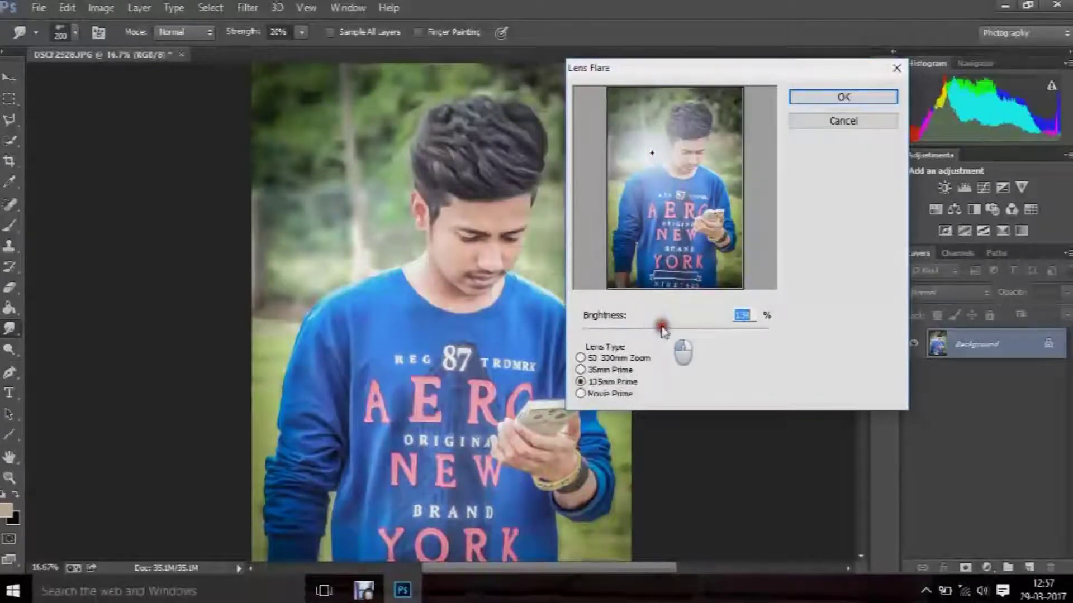
left_click_drag(654, 156, 660, 154)
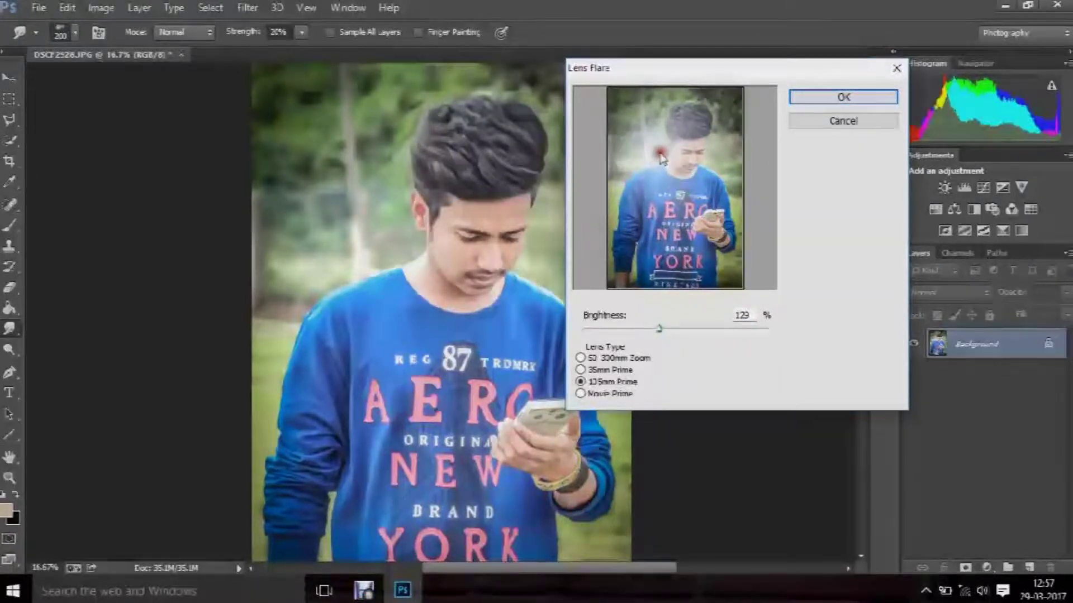
left_click_drag(657, 330, 649, 330)
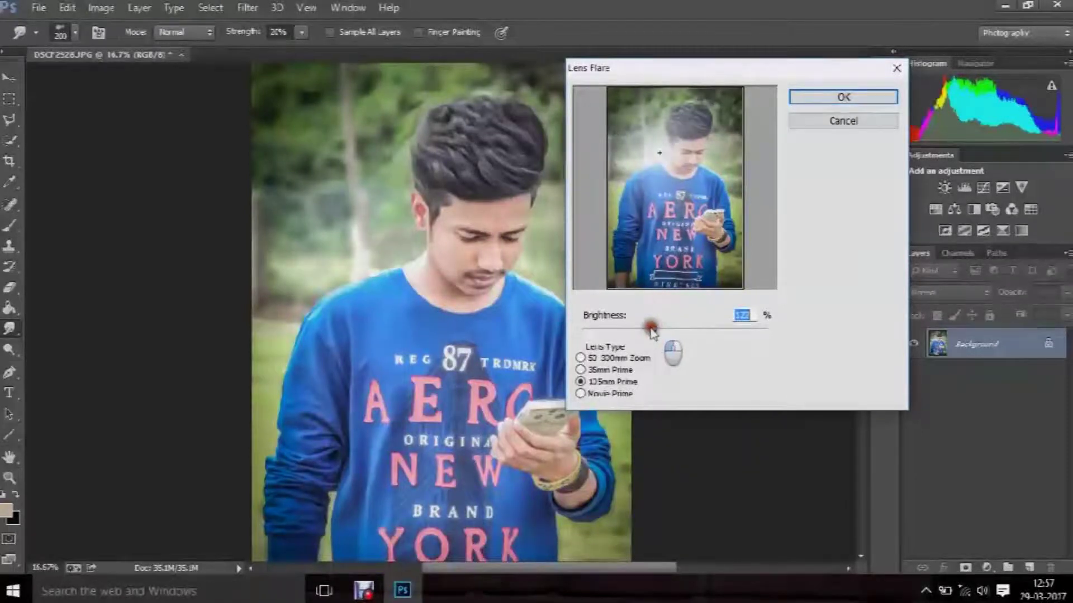
left_click_drag(660, 159, 650, 160)
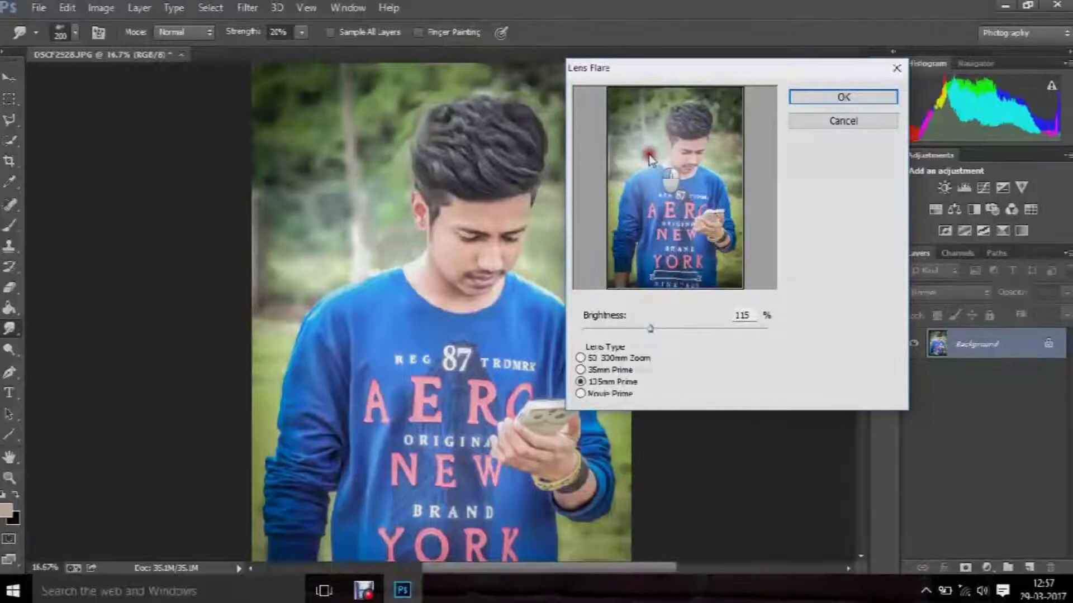
left_click_drag(650, 161, 652, 150)
left_click_drag(654, 332, 651, 330)
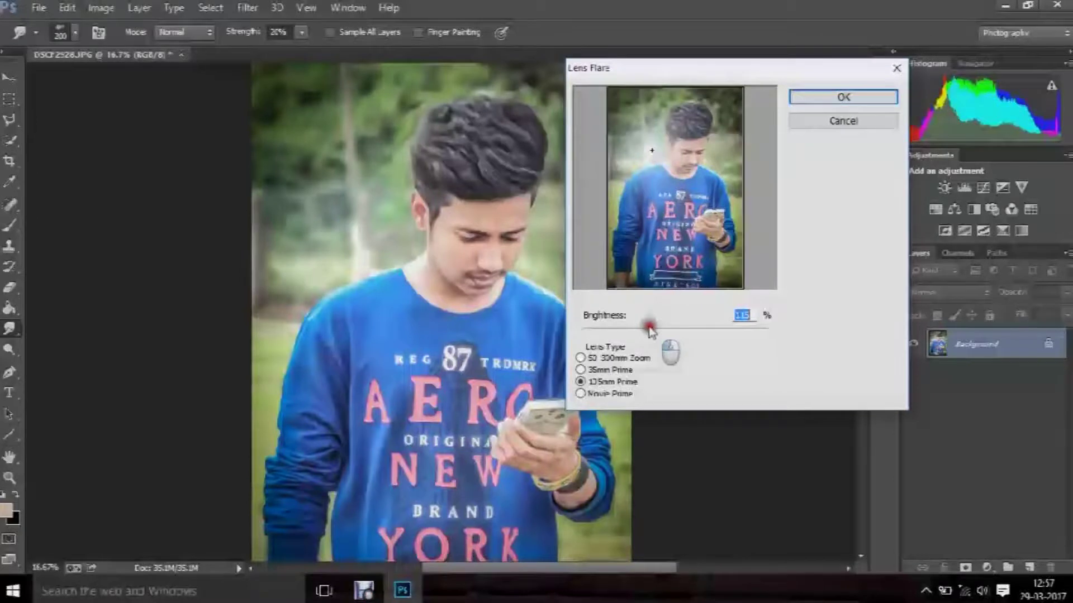
left_click(799, 96)
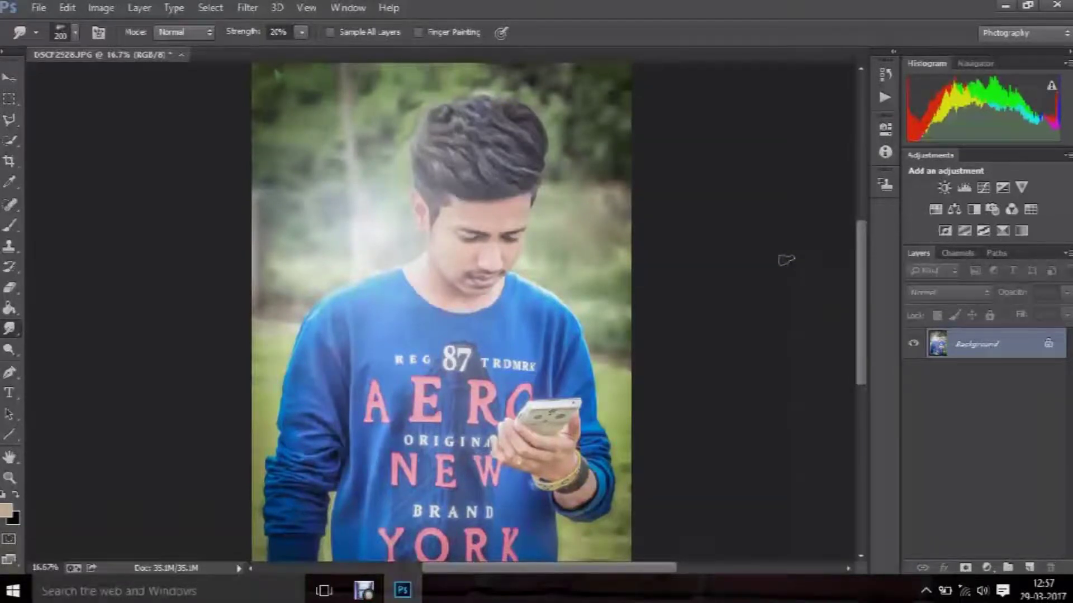
- Undo the flare, duplicate the photo to Layer 1, and reapply Lens Flare at brightness 88
key("ctrl+z")
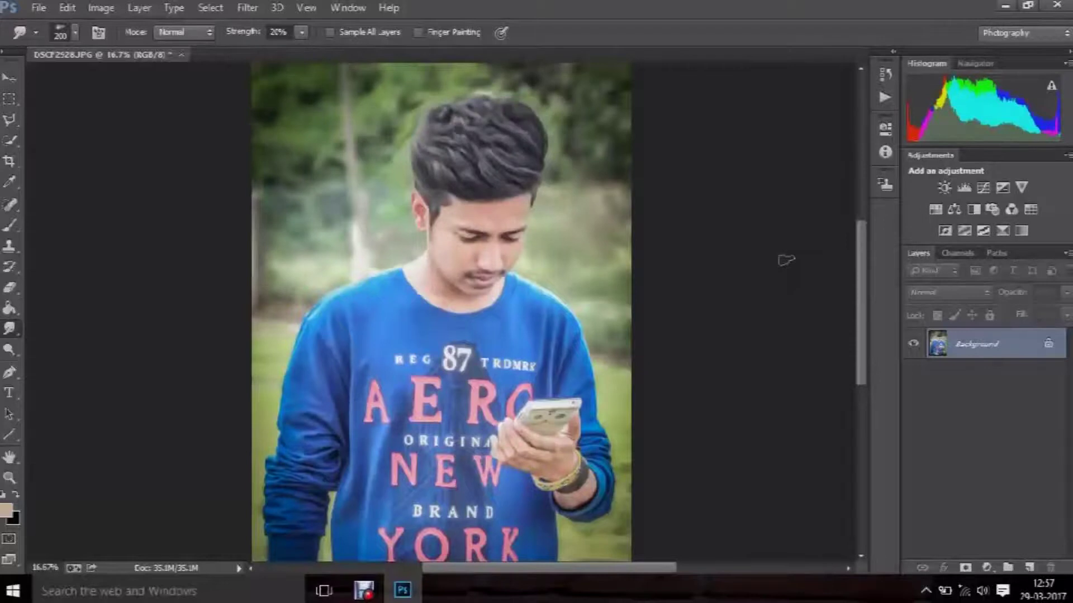
key("ctrl+j")
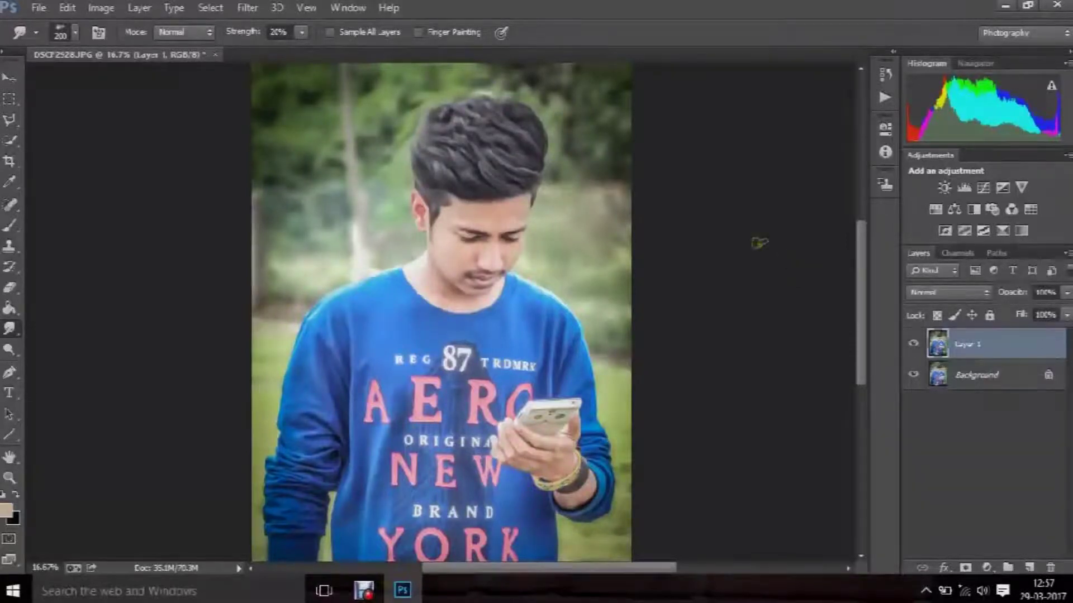
left_click(247, 7)
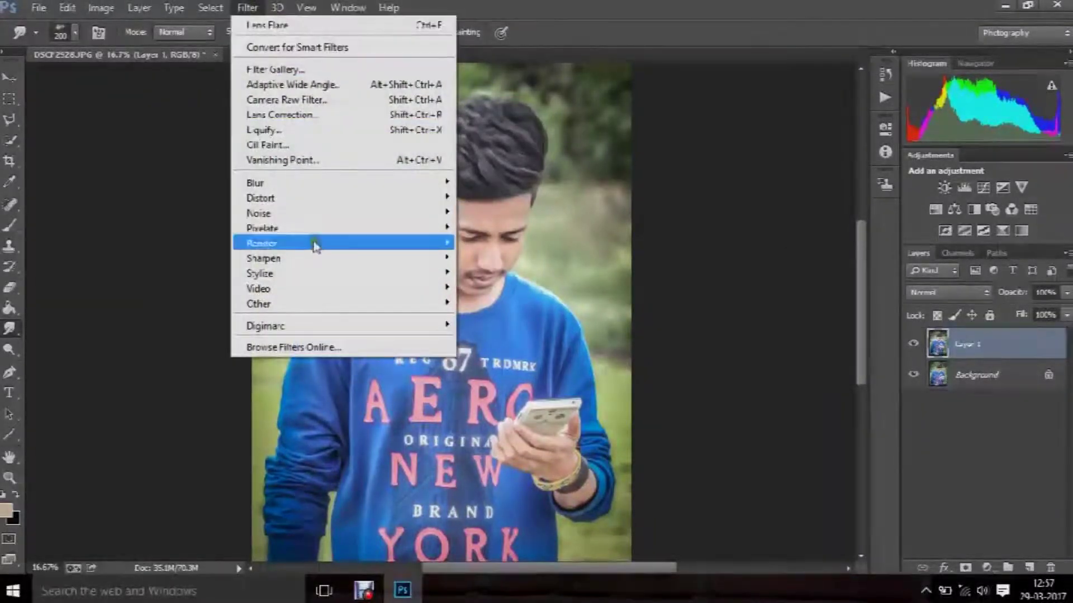
mouse_move(285, 243)
left_click(492, 288)
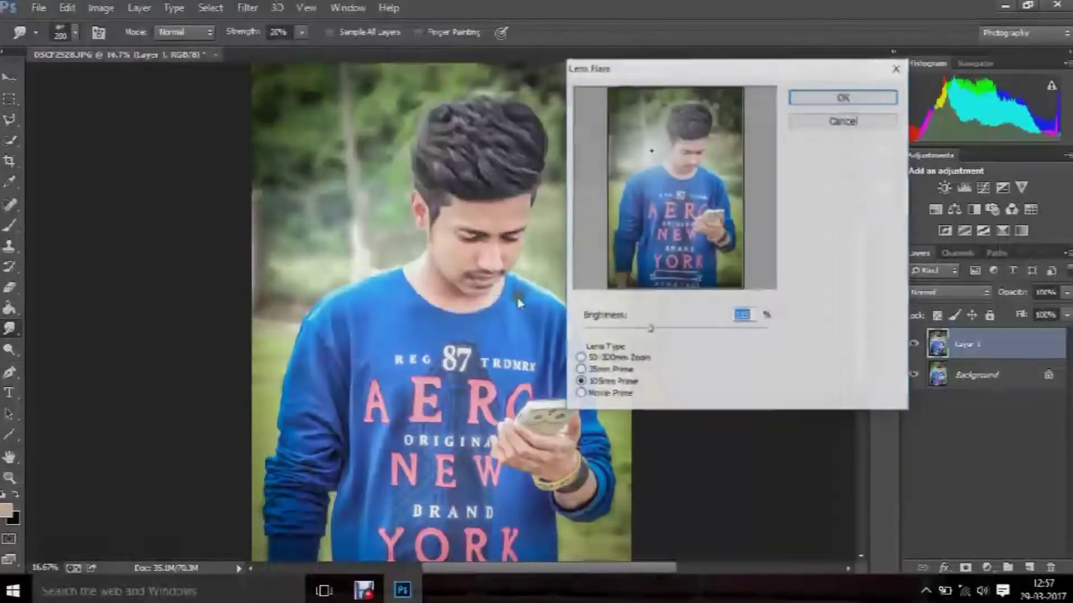
left_click(649, 329)
left_click_drag(649, 330, 634, 331)
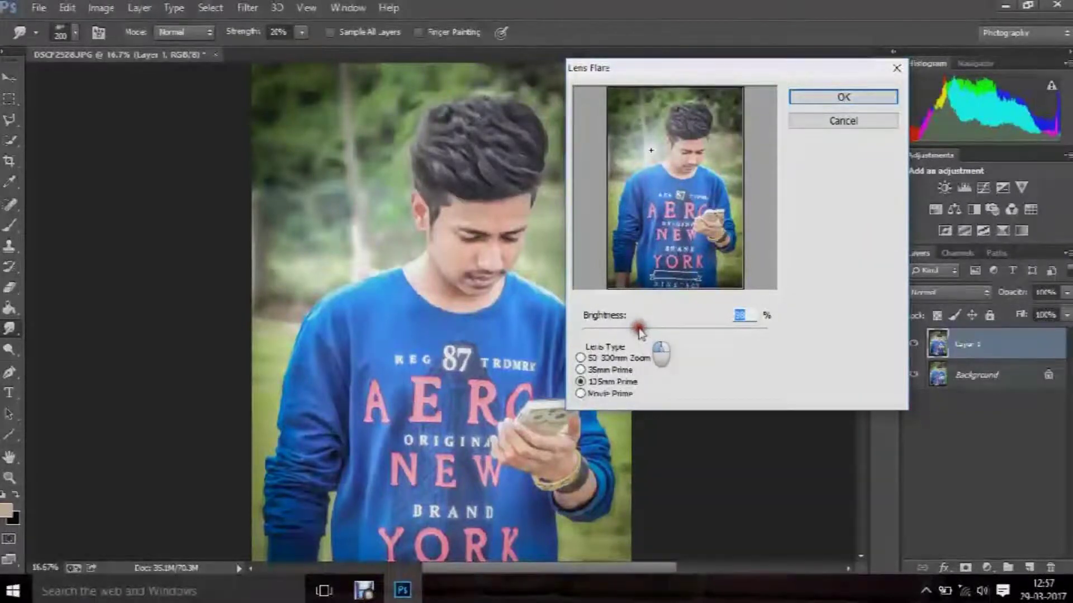
left_click(808, 101)
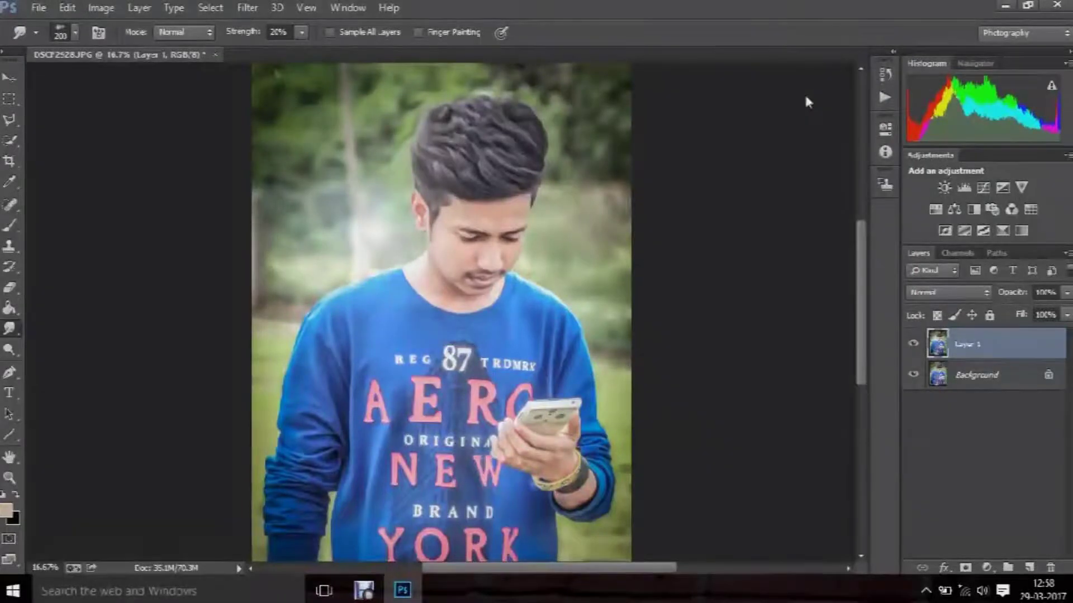
- Erase Layer 1 over the hand and phone with the Eraser at 100% opacity
scroll(651, 385, "down", 1)
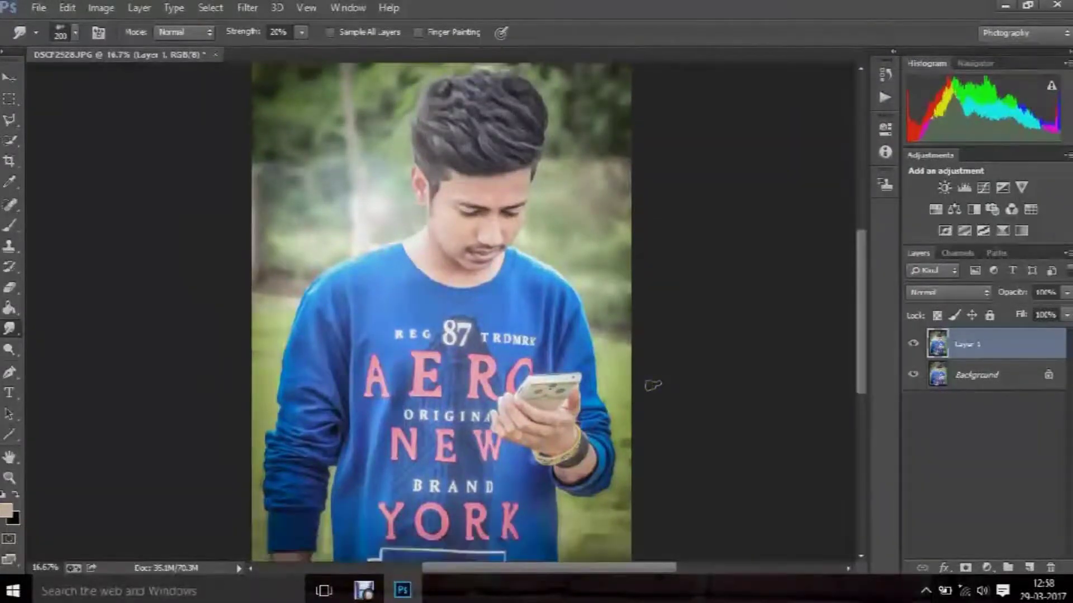
left_click(9, 288)
left_click(543, 536)
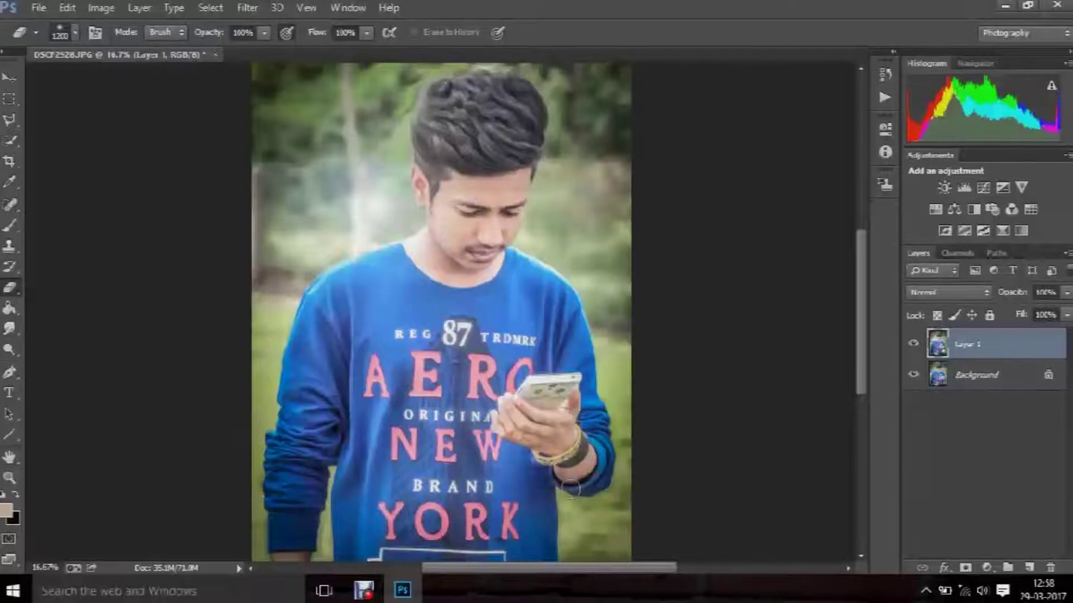
left_click(454, 339)
left_click_drag(453, 340, 522, 433)
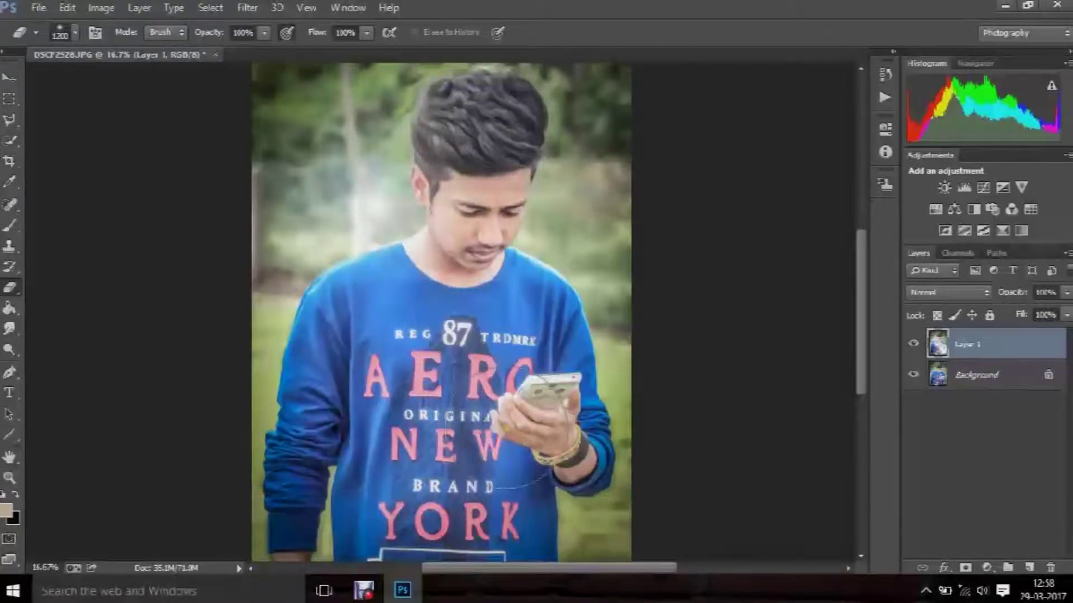
scroll(505, 429, "up", 1)
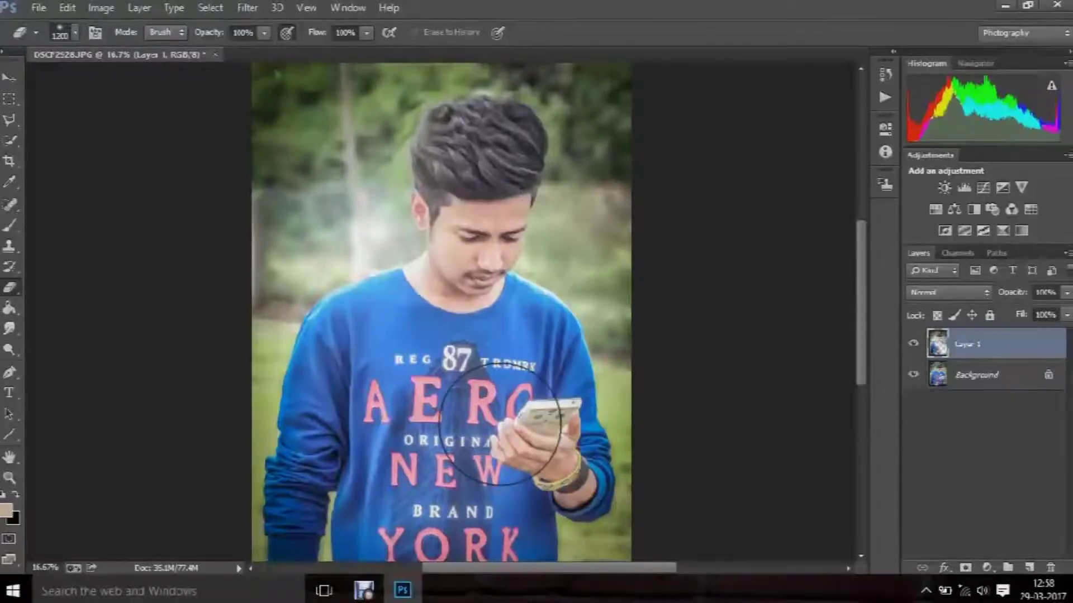
- Open and cancel the Camera Raw Filter, then merge Layer 1 down into the Background
left_click(246, 11)
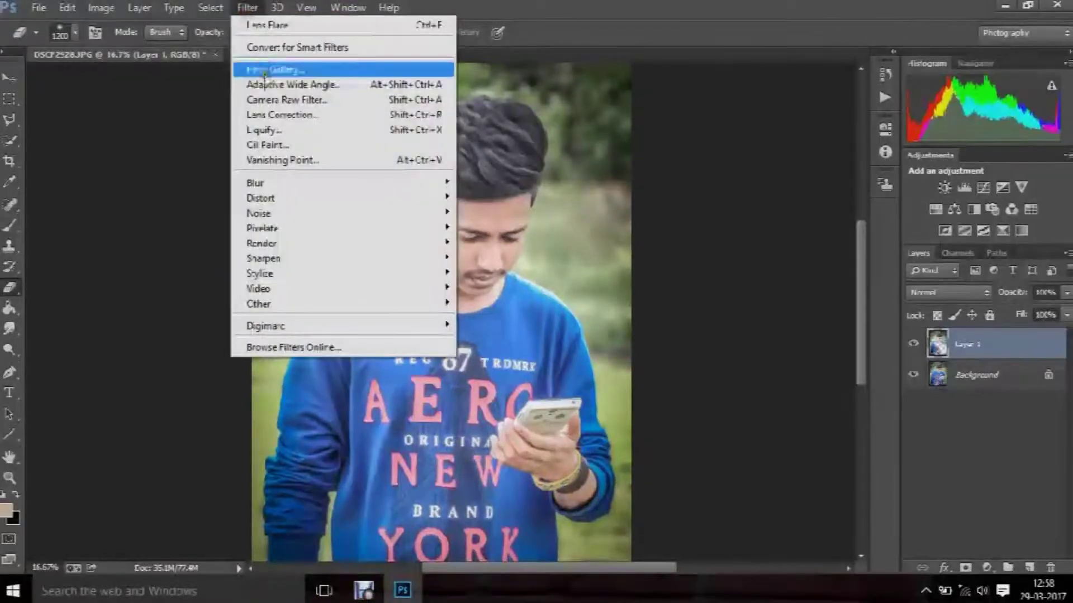
left_click(282, 100)
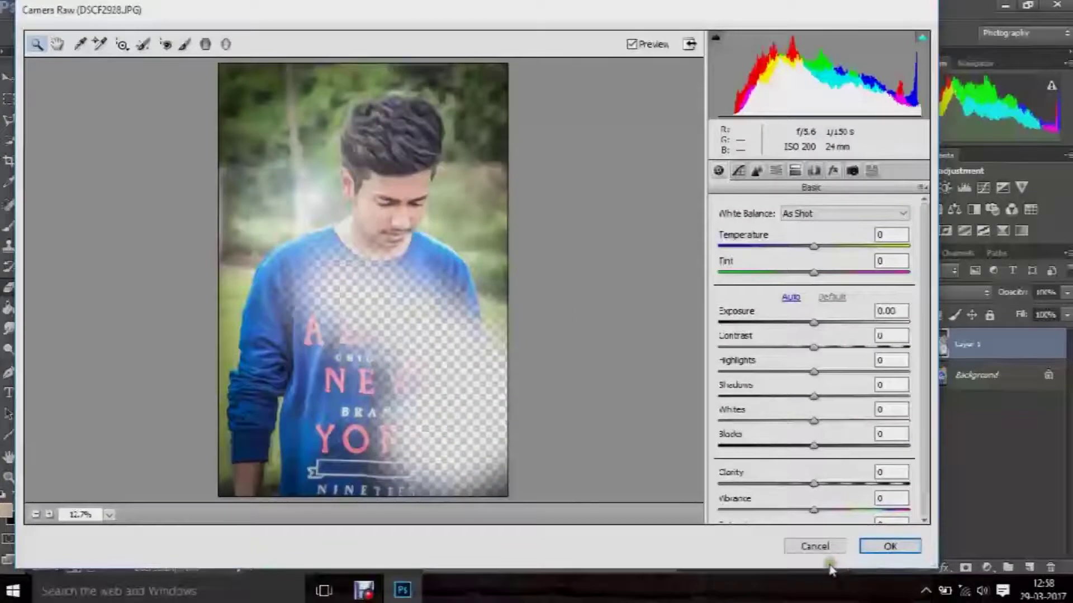
left_click(817, 546)
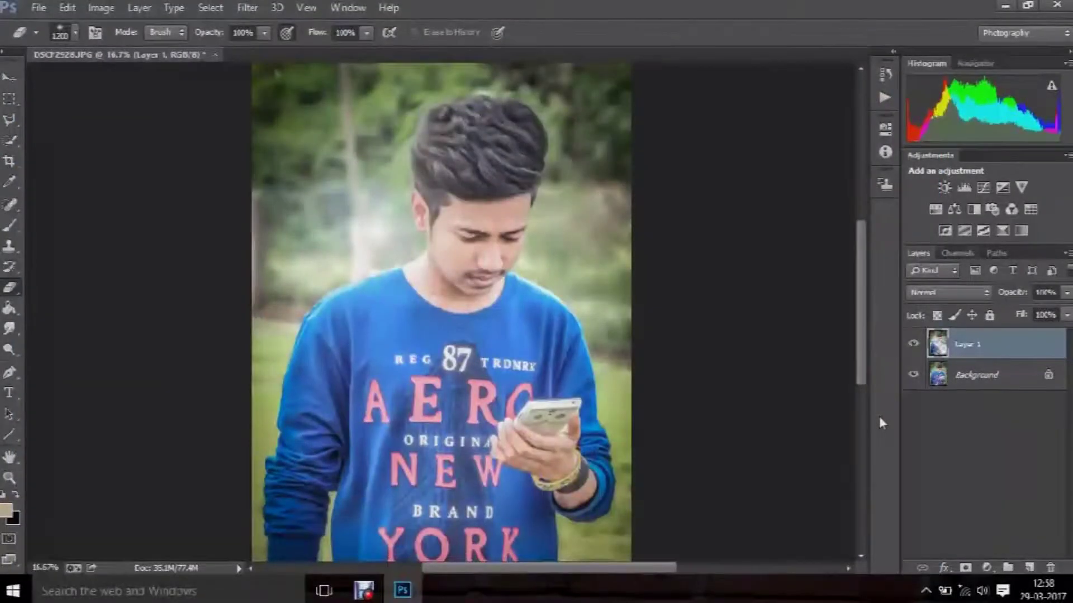
key("ctrl+j")
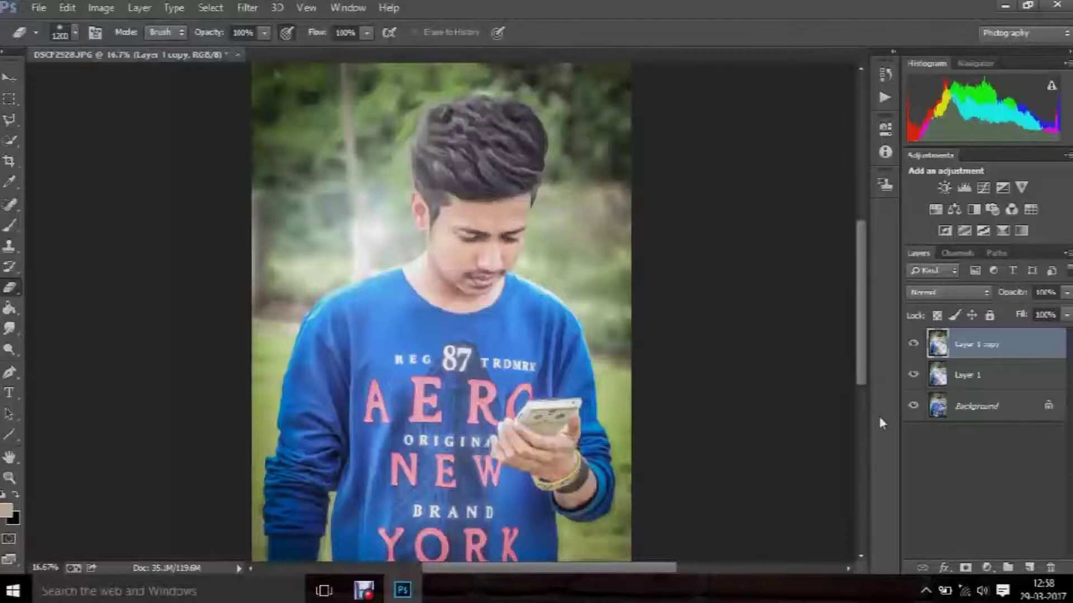
key("ctrl+z")
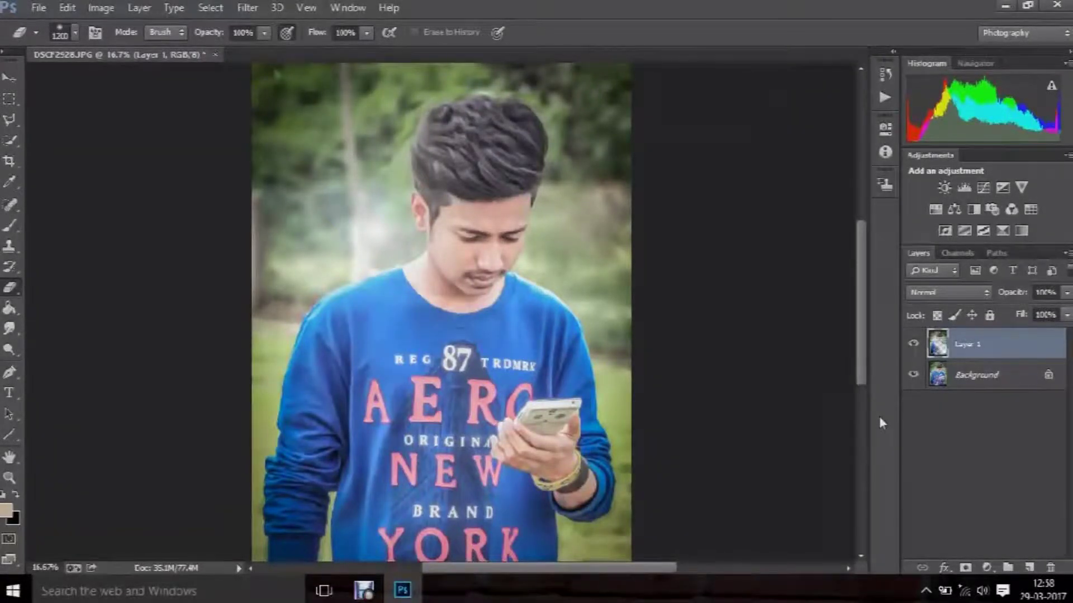
key("ctrl+e")
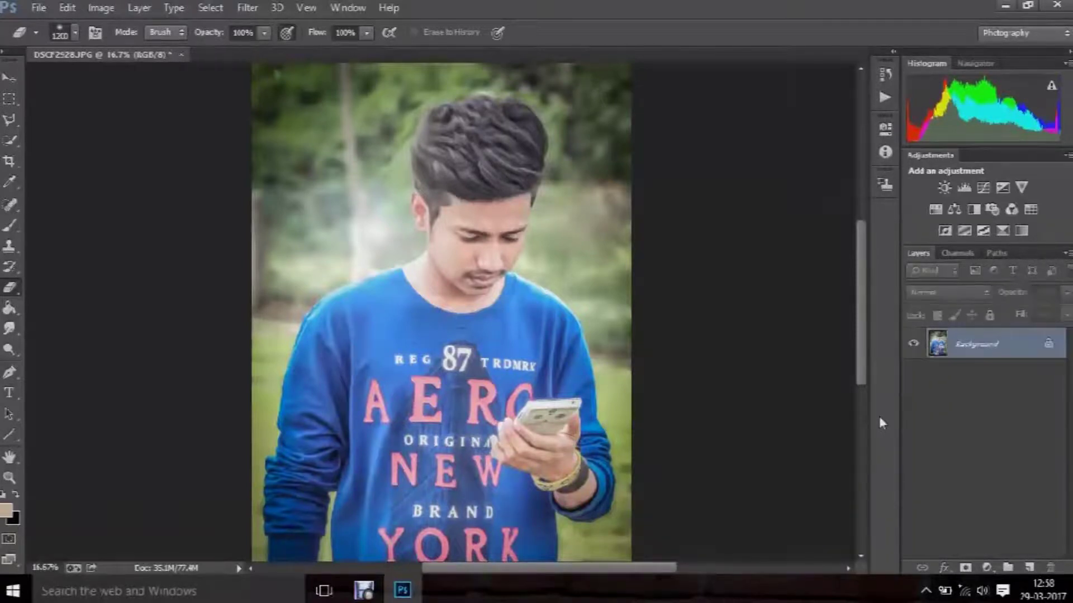
- Open the Camera Raw Filter and set Shadows to about +3
left_click(247, 8)
left_click(286, 99)
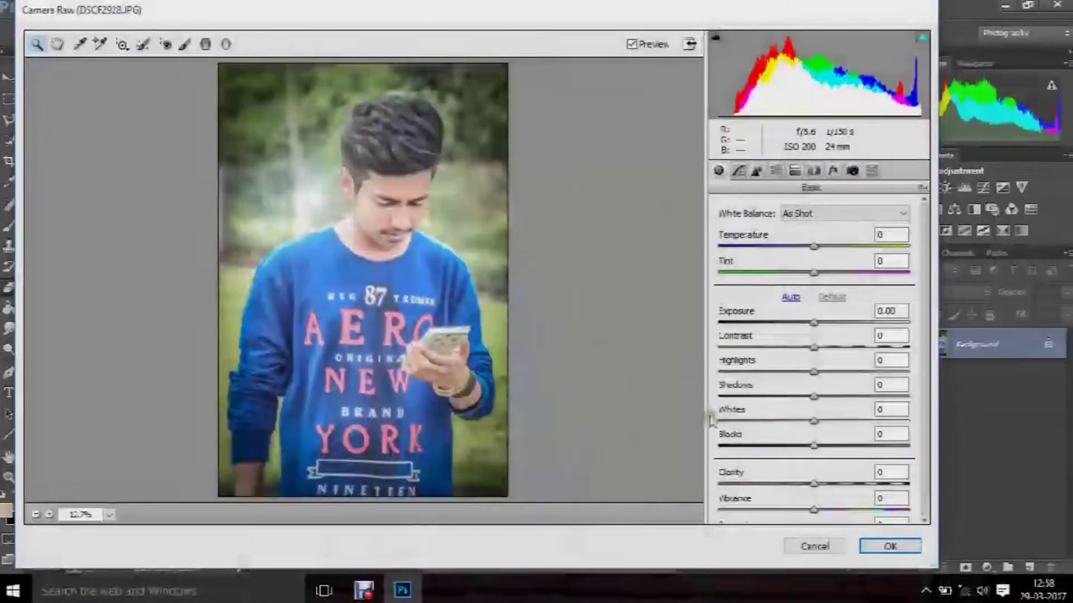
left_click_drag(816, 397, 865, 397)
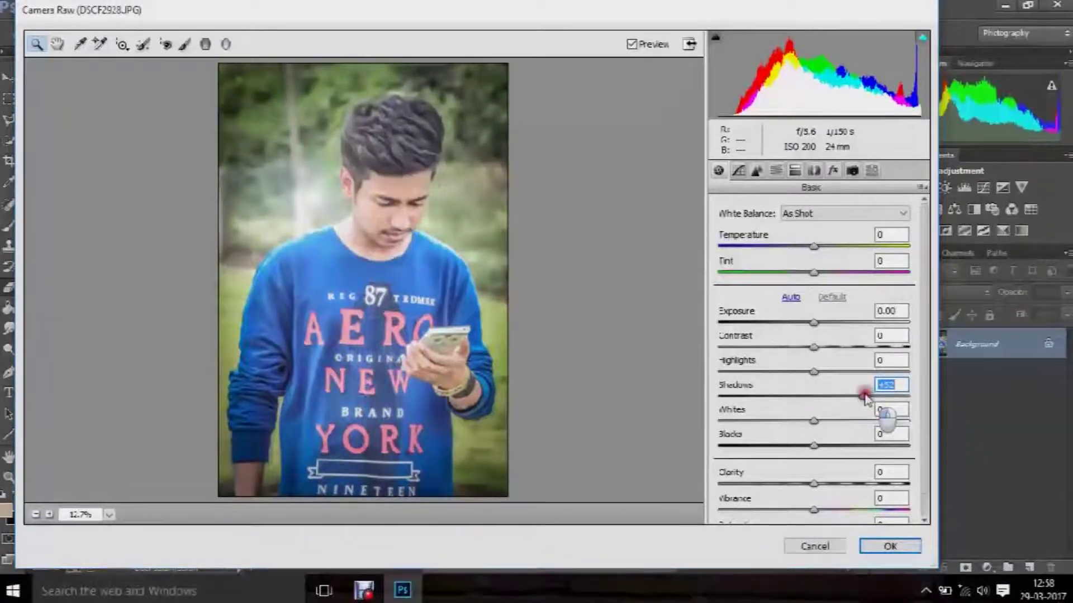
left_click_drag(864, 396, 819, 397)
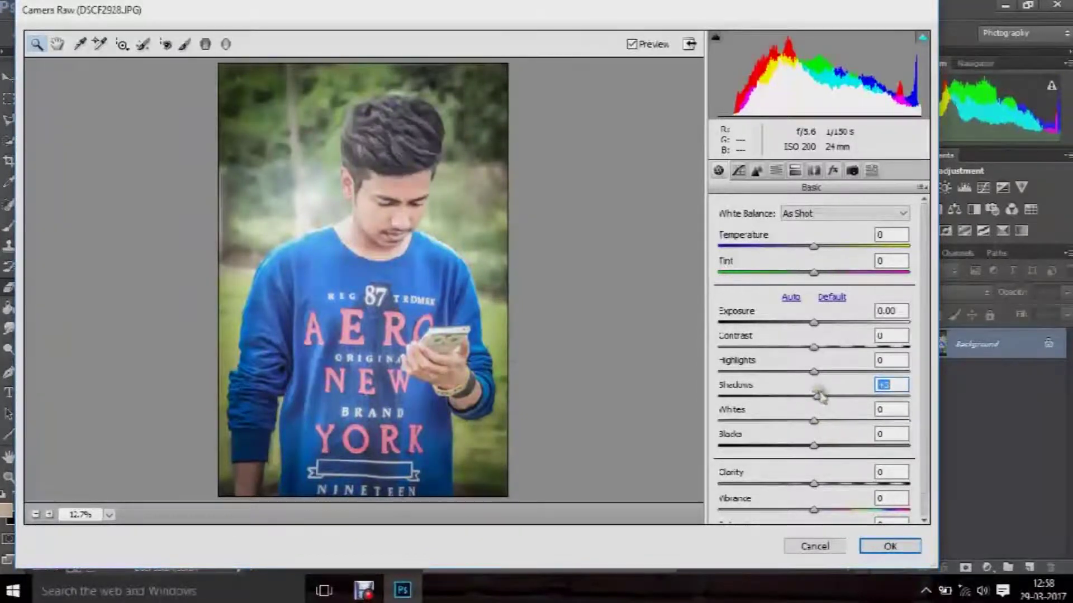
- Shift the Greens hue to +12 and desaturate Yellows to -90 in HSL
left_click(776, 171)
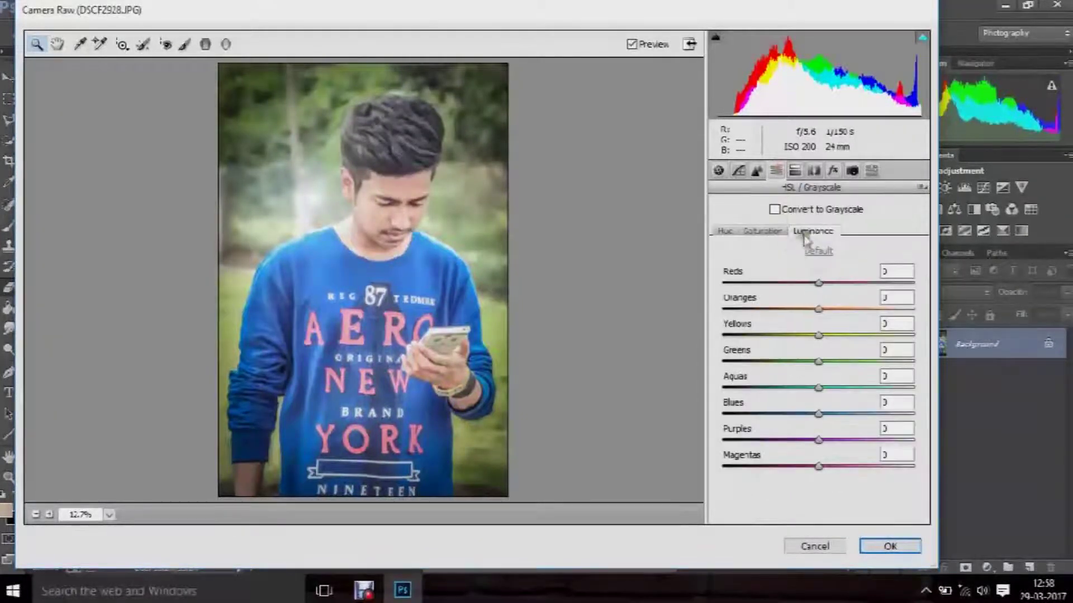
left_click(762, 231)
left_click(725, 231)
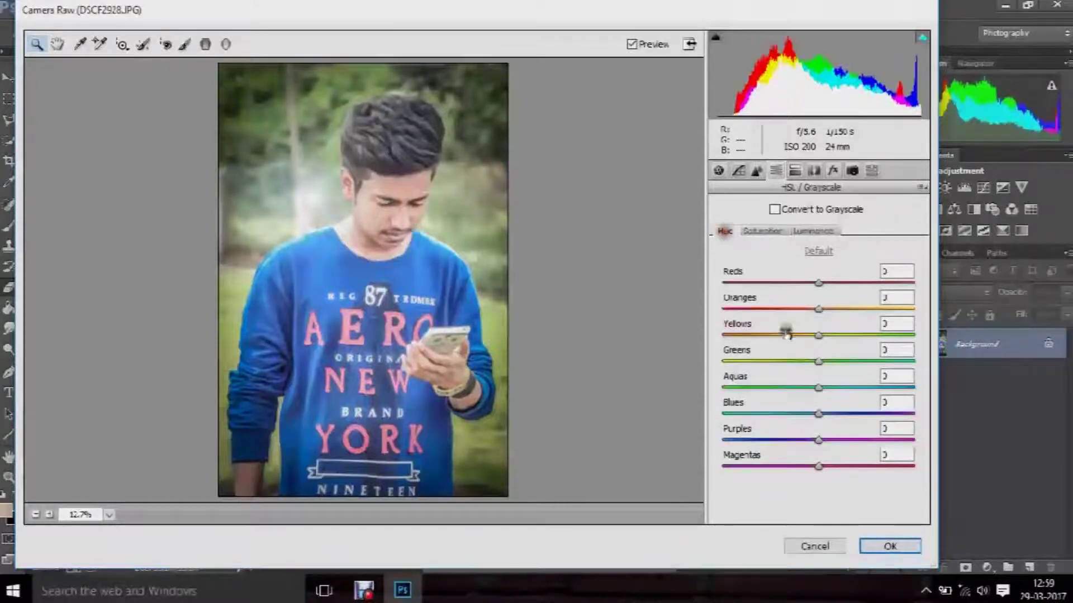
left_click_drag(818, 360, 840, 361)
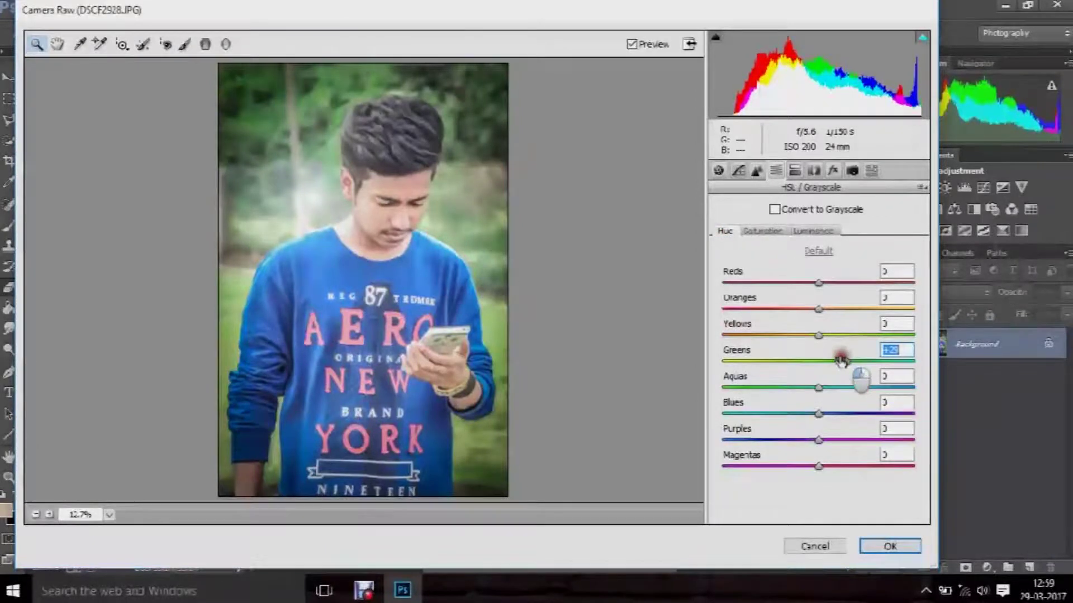
left_click_drag(841, 360, 844, 362)
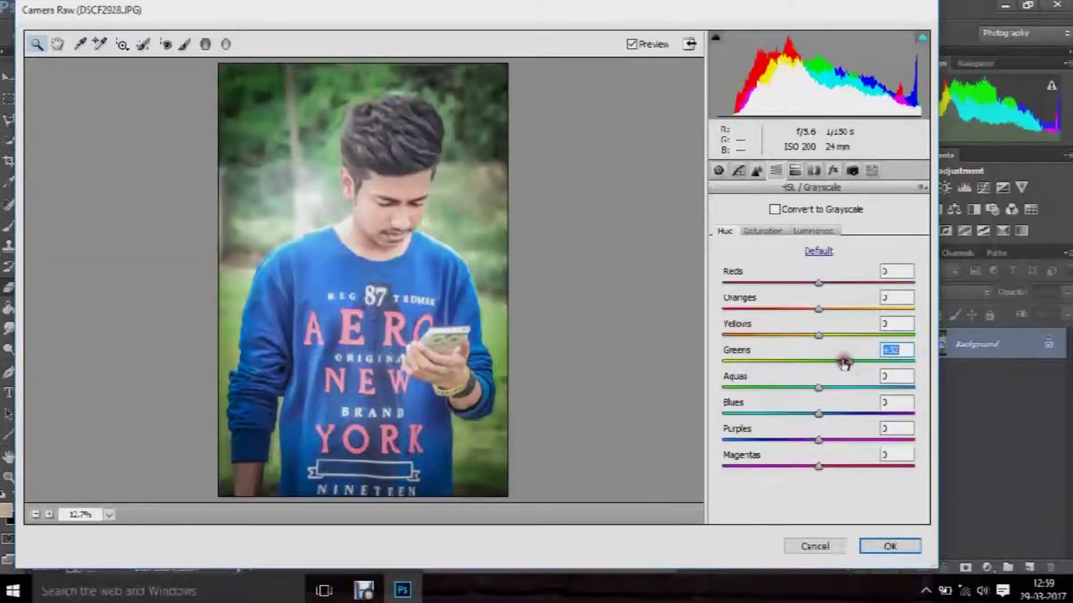
mouse_move(844, 362)
left_mouse_down()
mouse_move(785, 363)
mouse_move(828, 364)
mouse_move(790, 336)
mouse_move(749, 335)
left_mouse_up()
left_click(778, 232)
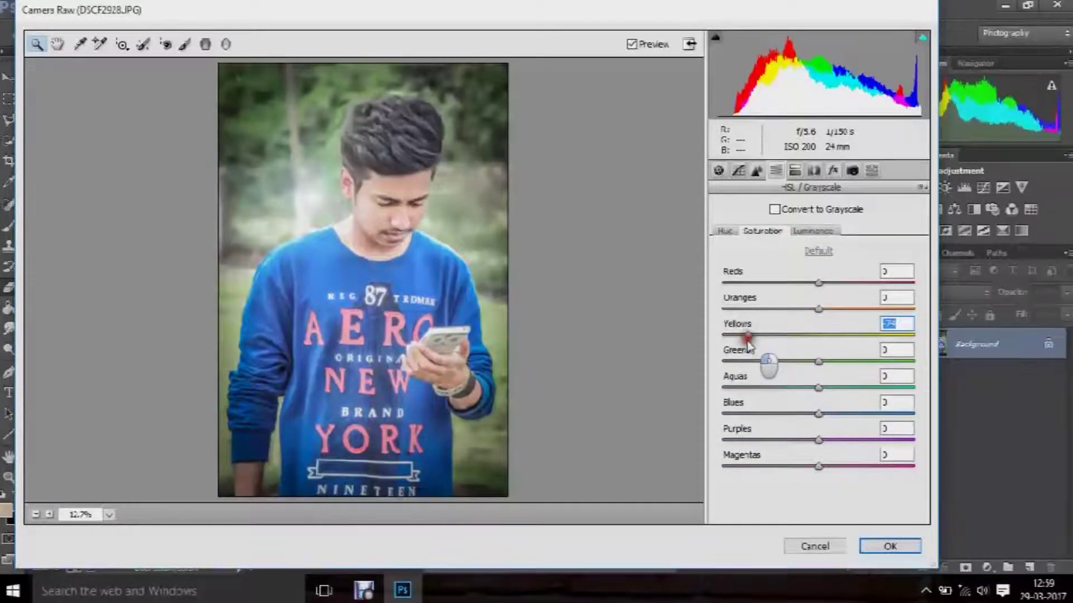
left_click_drag(748, 341, 732, 342)
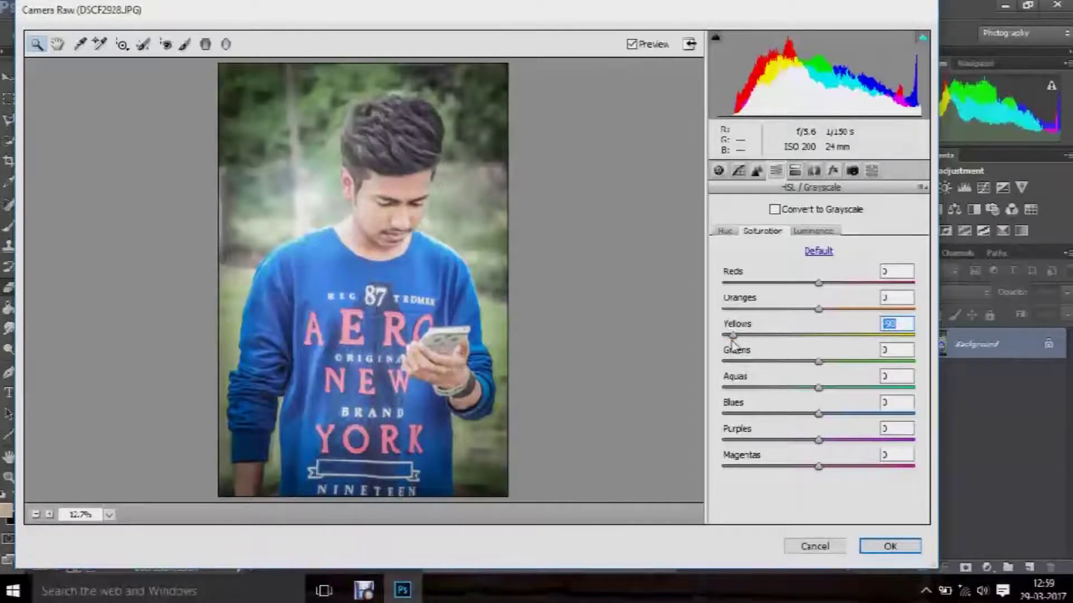
- Set HSL luminance Oranges +10, Blues -9, tweak Aquas, and apply the grade
left_click(719, 170)
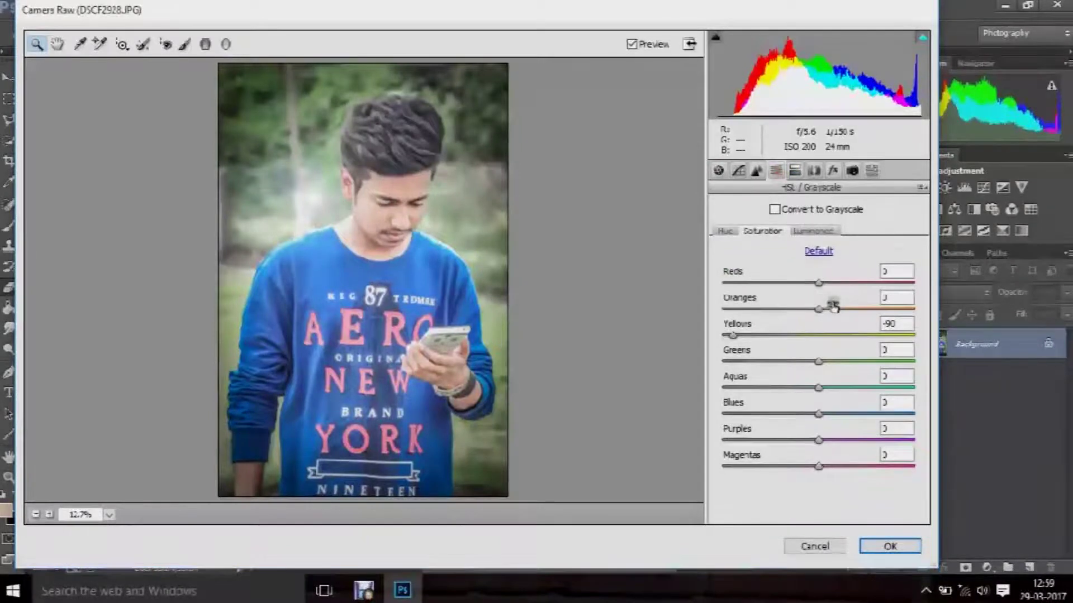
left_click(813, 231)
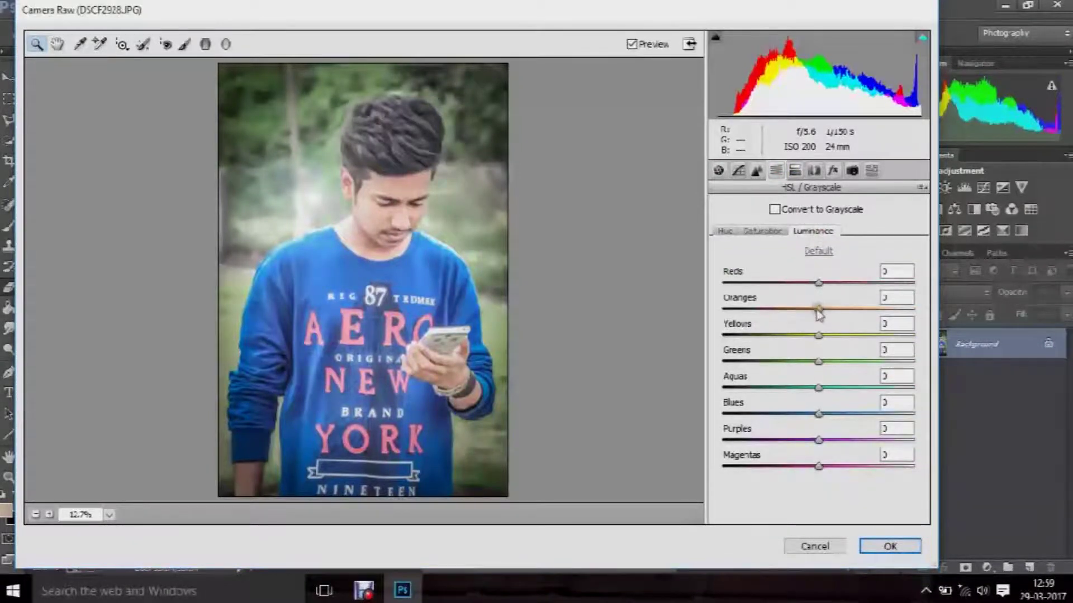
left_click_drag(817, 310, 826, 311)
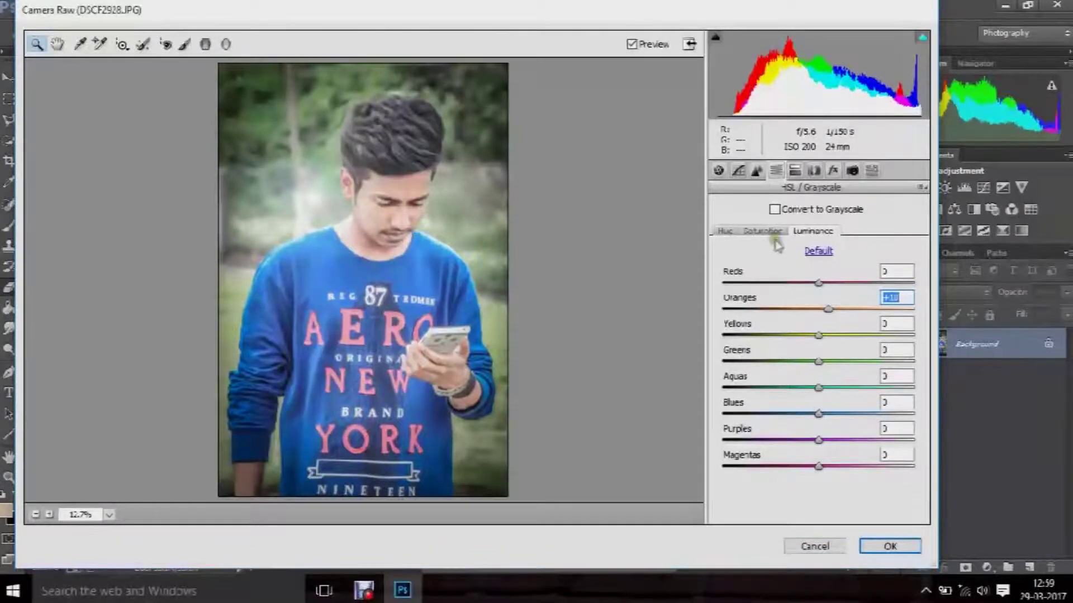
left_click_drag(819, 414, 809, 414)
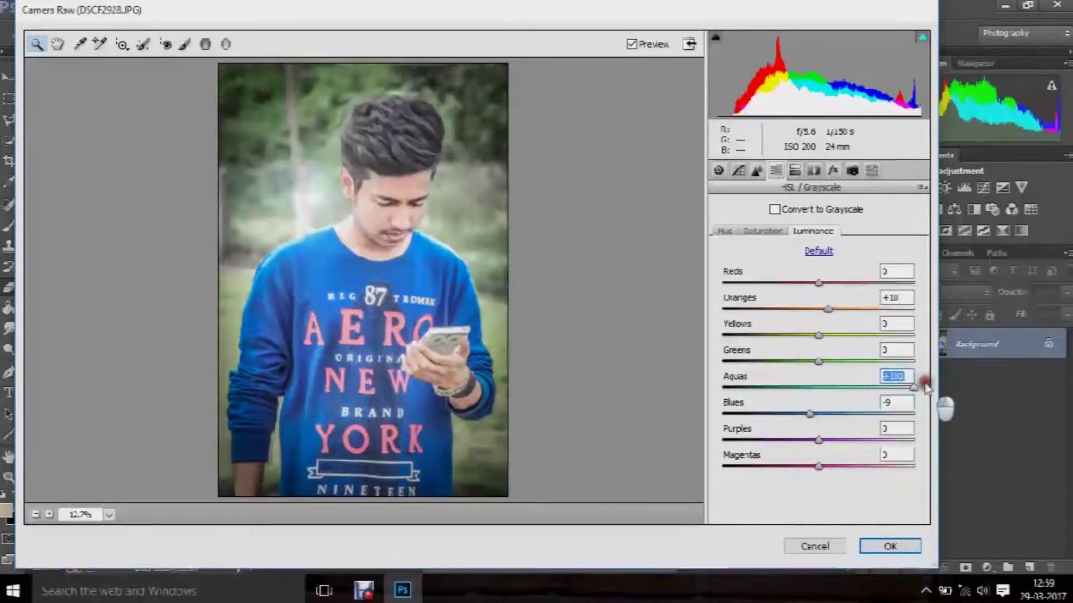
mouse_move(819, 387)
left_mouse_down()
mouse_move(741, 382)
mouse_move(831, 388)
mouse_move(820, 388)
left_mouse_up()
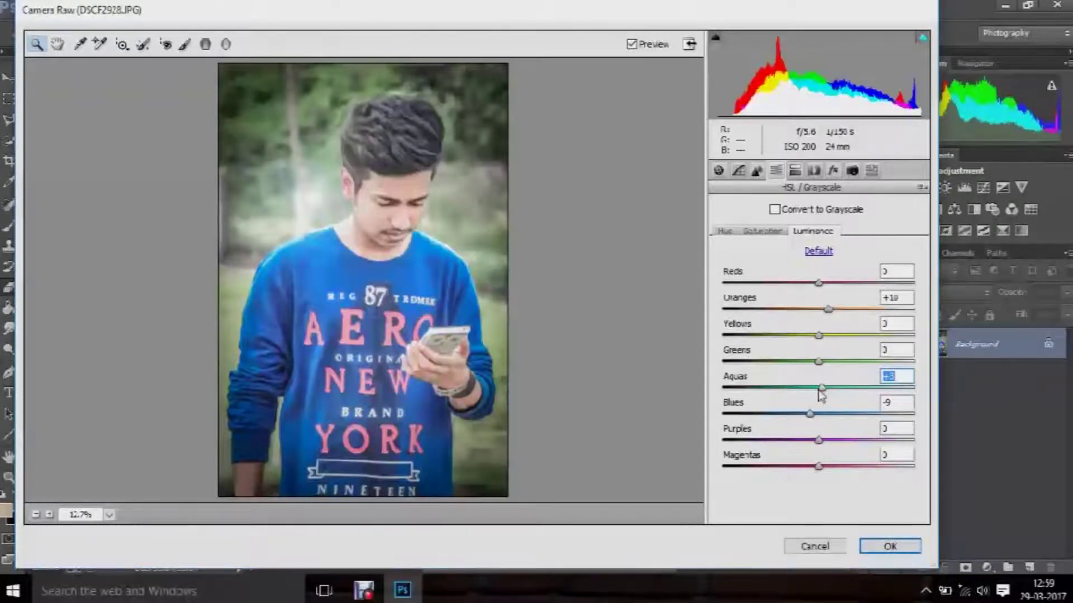
left_click(891, 545)
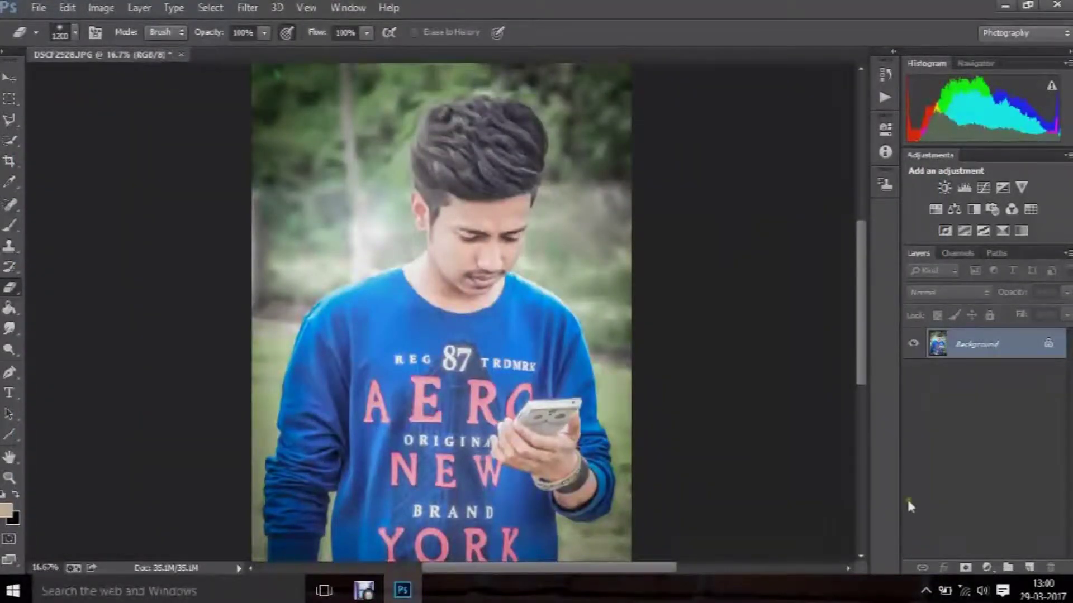
- Select the Brush and set the foreground colour to a green sampled from the background foliage
left_click(13, 223)
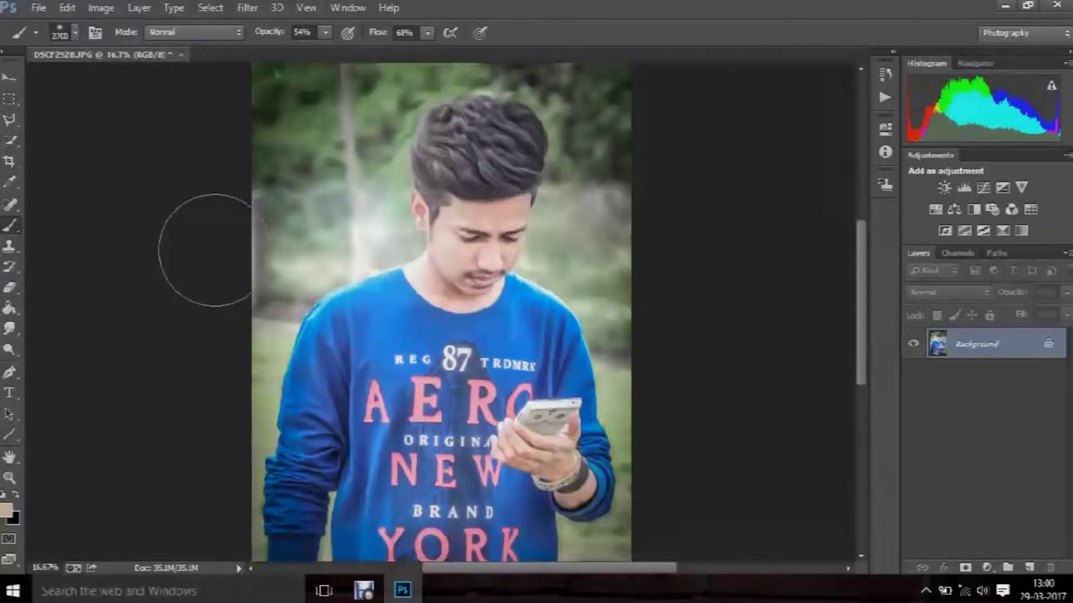
left_click(7, 508)
left_click(436, 323)
left_click(592, 369)
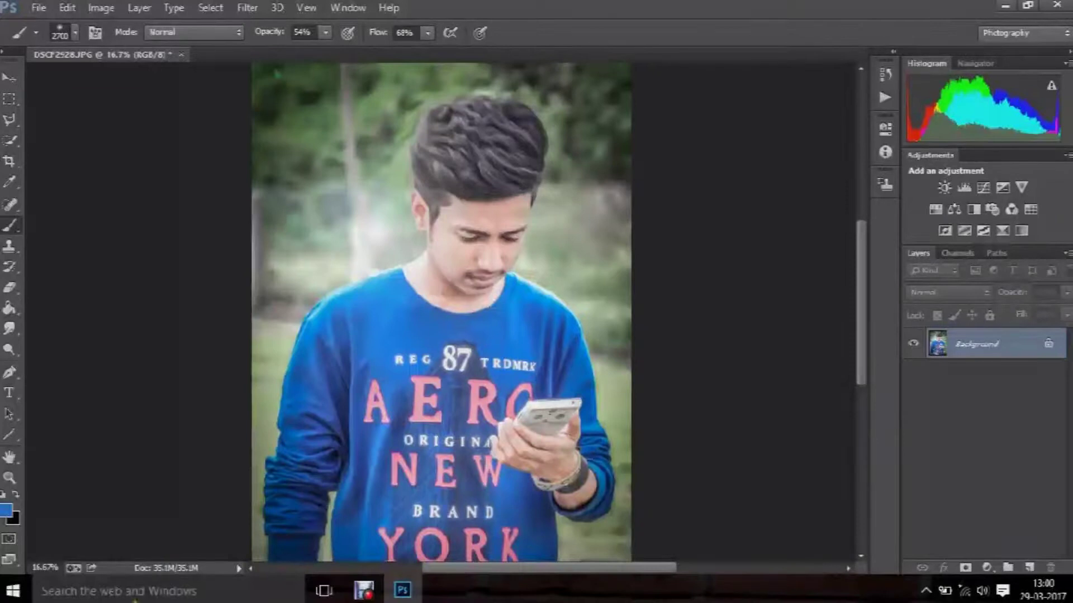
left_click(7, 510)
left_click(536, 302)
left_click(600, 371)
key("b")
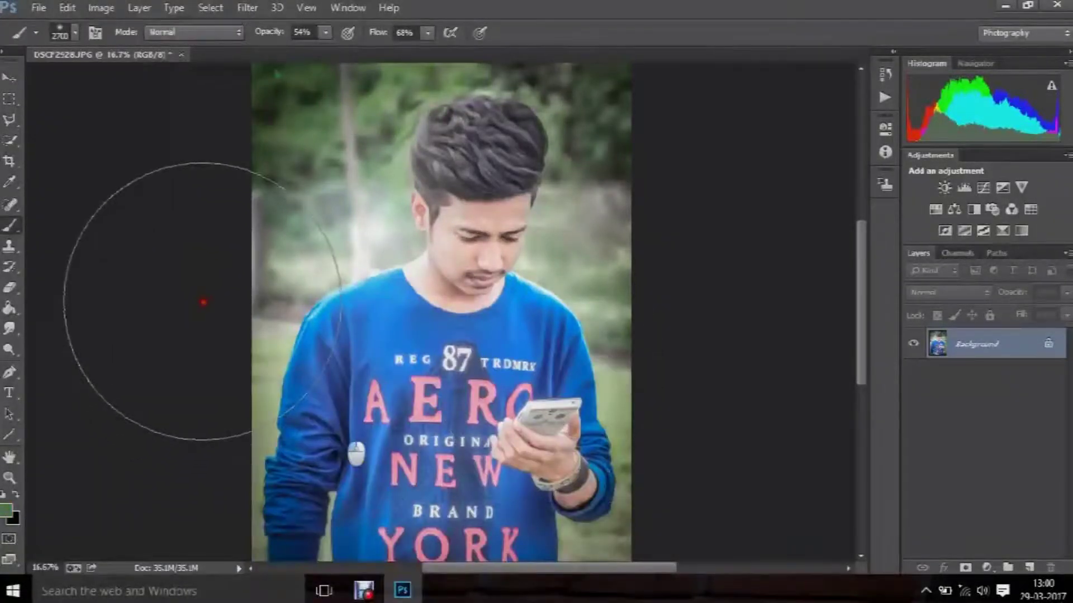
- Paint a soft green haze along the photo's left, right and upper-right edges
left_click(203, 302)
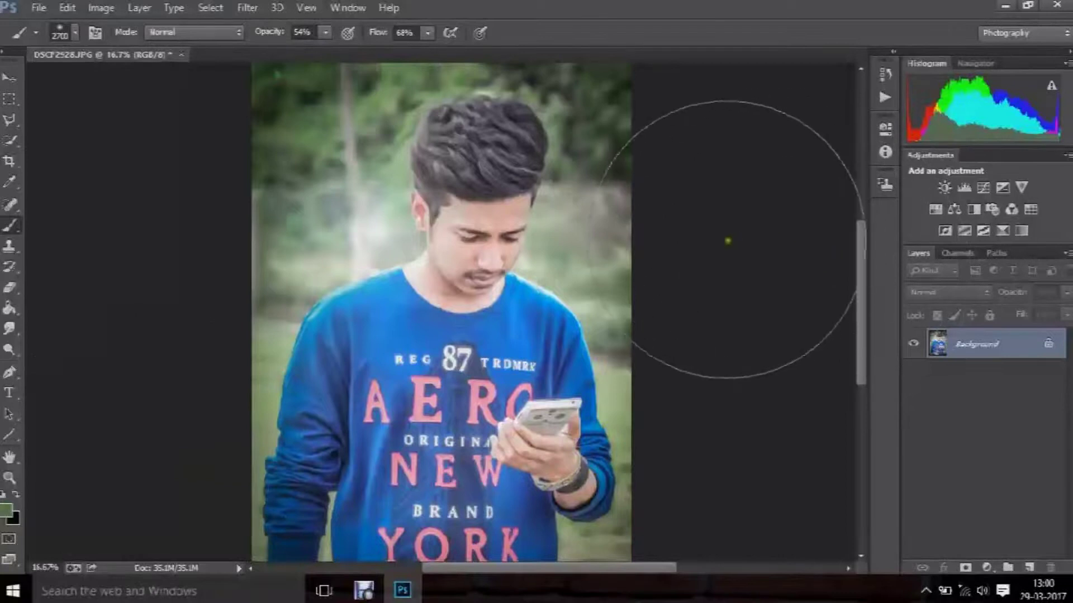
left_click(724, 239)
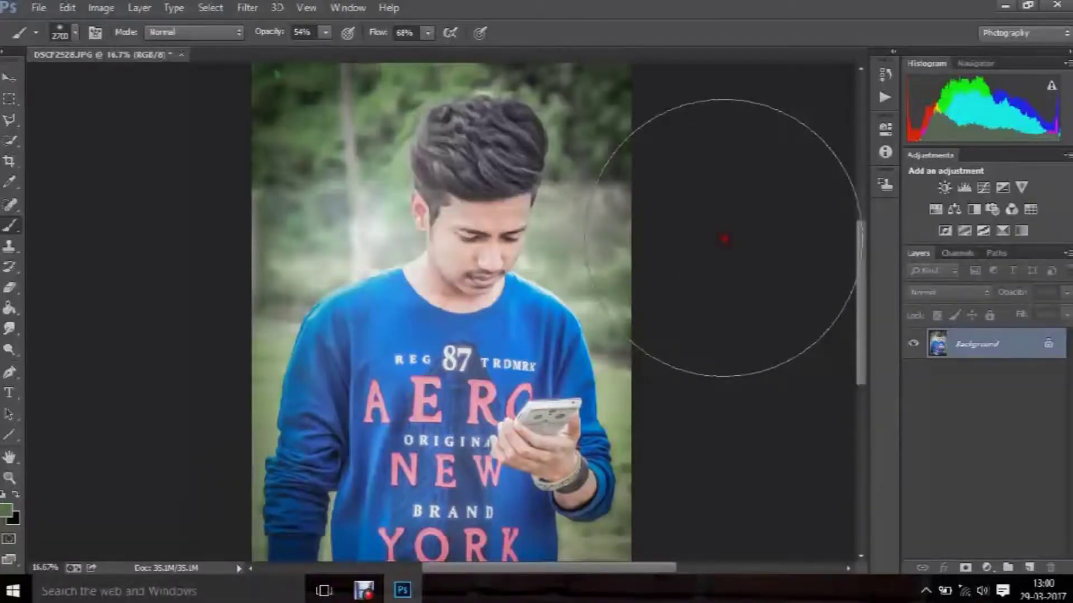
left_click_drag(724, 238, 721, 109)
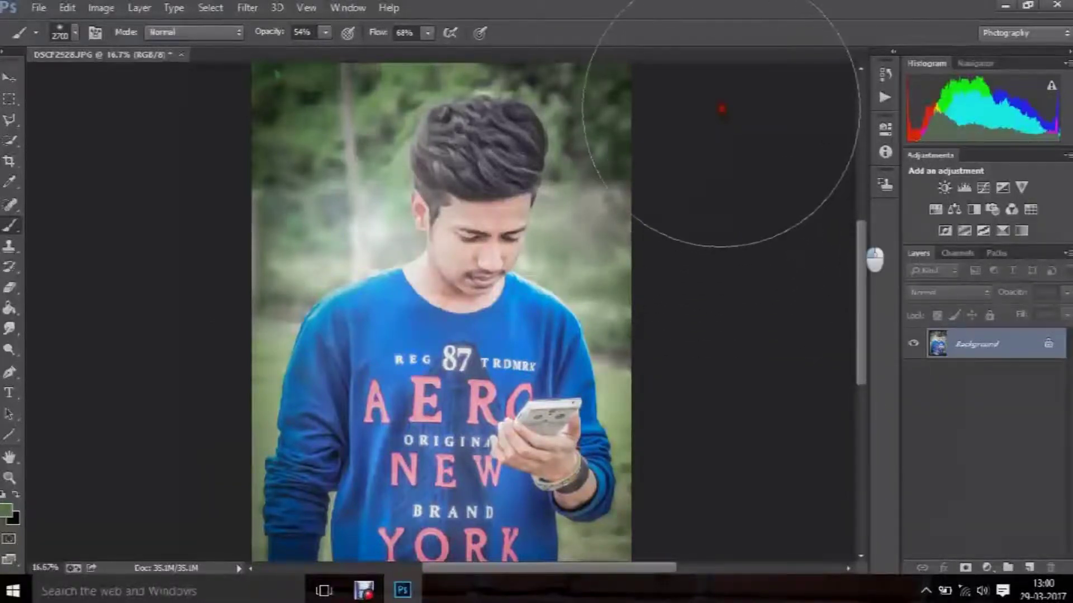
left_click_drag(720, 109, 780, 237)
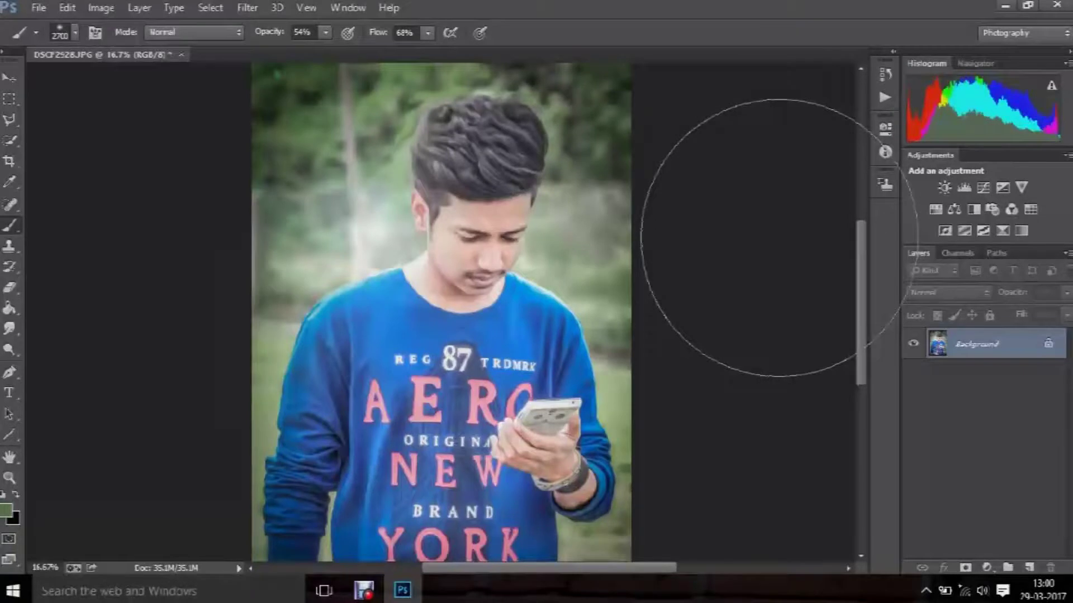
key("ctrl+minus")
key("bracketleft")
key("bracketleft")
key("bracketleft")
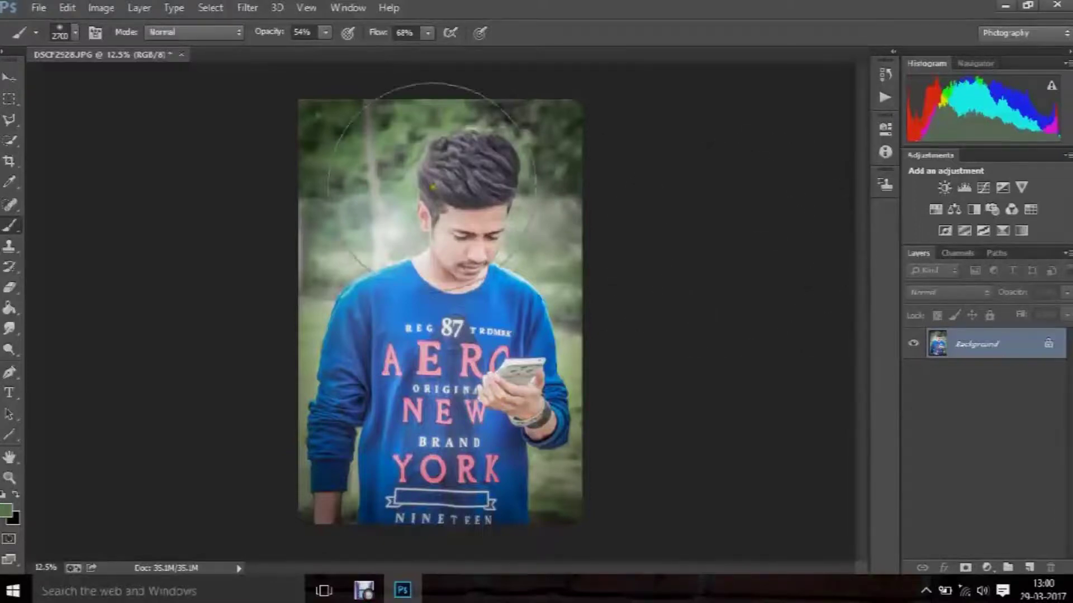
left_click(10, 349)
- Use the 20%-strength Smudge tool close-up to smooth the hair strands near the crown
left_click(11, 331)
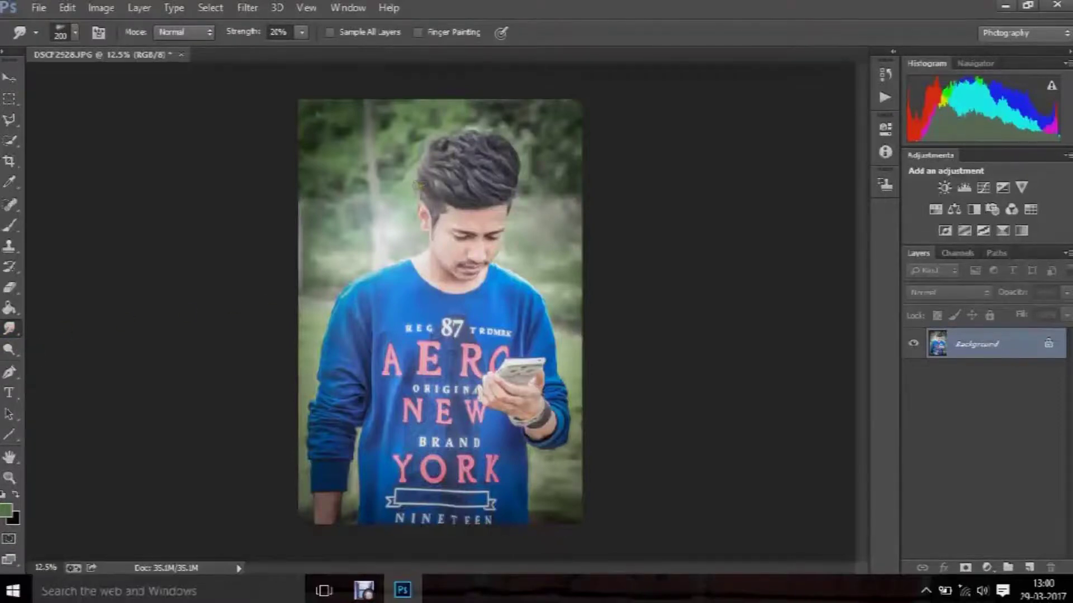
key("ctrl+plus")
key("ctrl+plus")
key("ctrl+plus")
key("ctrl+plus")
scroll(426, 180, "up", 3)
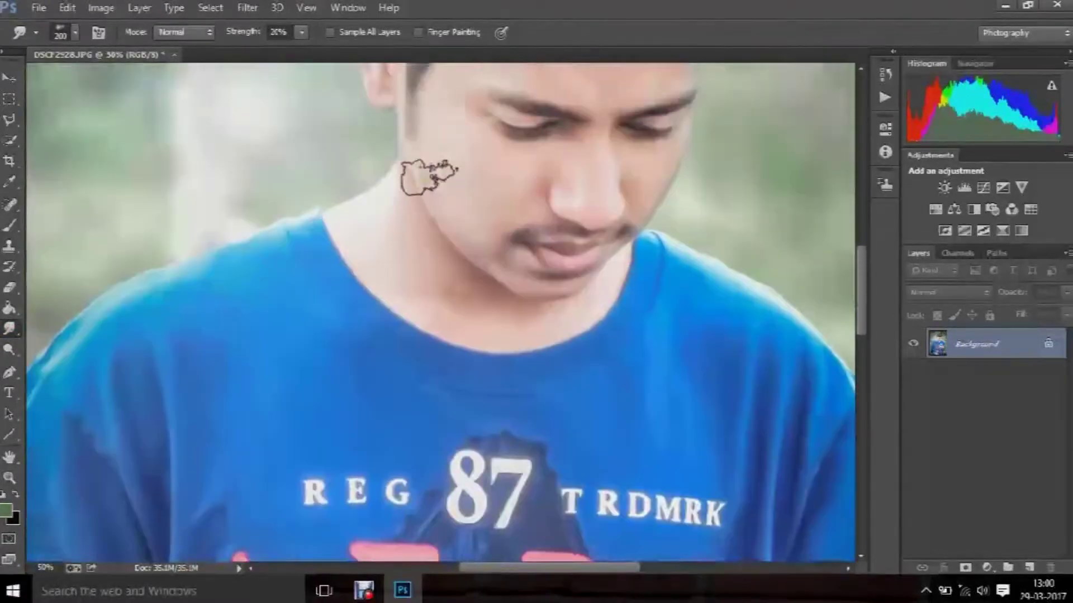
scroll(428, 178, "up", 1)
scroll(428, 174, "up", 3)
scroll(426, 170, "up", 1)
scroll(422, 176, "up", 3)
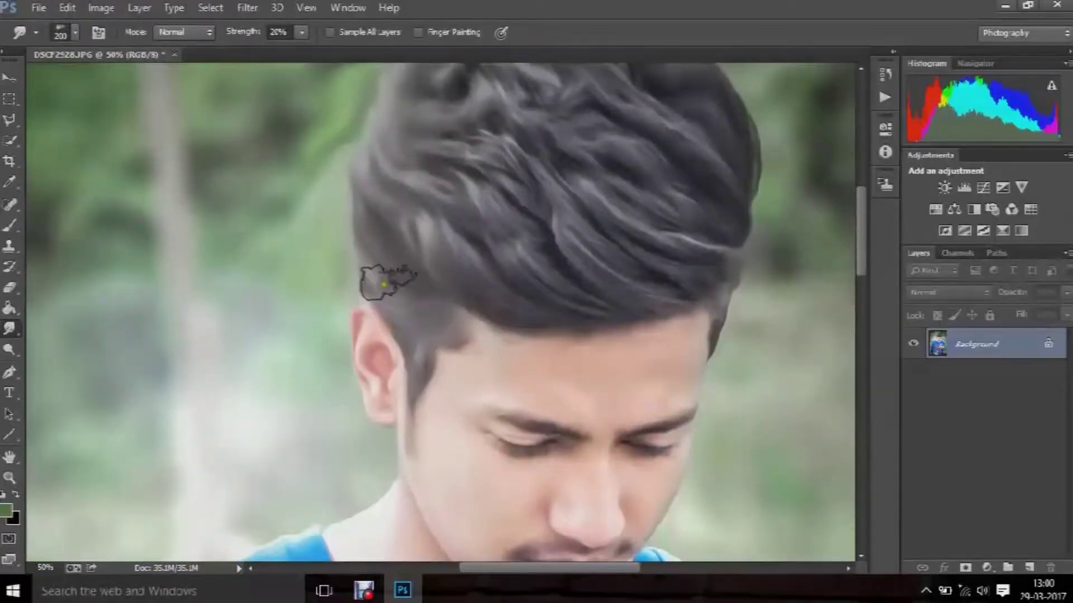
scroll(447, 266, "up", 3)
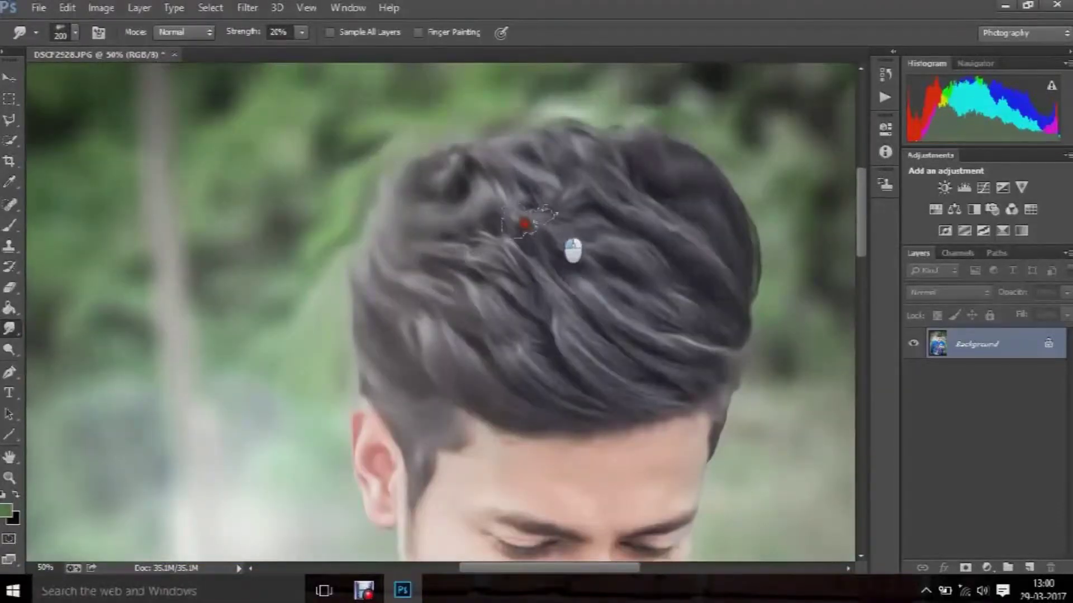
mouse_move(557, 241)
left_mouse_down()
mouse_move(579, 167)
mouse_move(349, 204)
mouse_move(364, 233)
mouse_move(336, 158)
mouse_move(371, 239)
mouse_move(347, 229)
mouse_move(408, 199)
mouse_move(354, 139)
mouse_move(448, 107)
mouse_move(612, 91)
mouse_move(529, 95)
mouse_move(381, 144)
mouse_move(412, 210)
mouse_move(433, 153)
mouse_move(455, 167)
mouse_move(460, 131)
mouse_move(479, 162)
mouse_move(492, 110)
mouse_move(539, 140)
mouse_move(566, 115)
mouse_move(628, 163)
mouse_move(659, 240)
mouse_move(718, 279)
mouse_move(741, 195)
mouse_move(754, 306)
mouse_move(793, 297)
mouse_move(781, 312)
mouse_move(787, 305)
mouse_move(766, 307)
mouse_move(794, 270)
mouse_move(773, 292)
mouse_move(792, 274)
mouse_move(779, 268)
mouse_move(766, 172)
mouse_move(750, 222)
mouse_move(762, 163)
mouse_move(742, 207)
mouse_move(766, 149)
mouse_move(753, 188)
mouse_move(744, 118)
mouse_move(746, 376)
mouse_move(738, 388)
mouse_move(755, 407)
left_mouse_up()
- Smudge the cheek and sideburn to smooth them
scroll(737, 391, "down", 1)
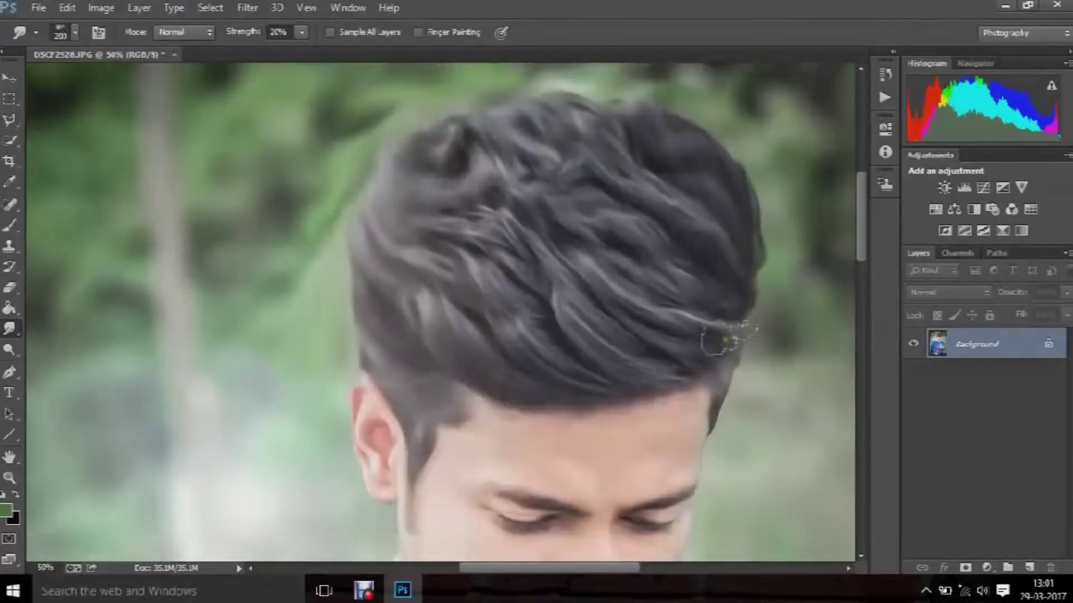
scroll(726, 363, "down", 4)
scroll(721, 360, "down", 2)
scroll(715, 364, "down", 1)
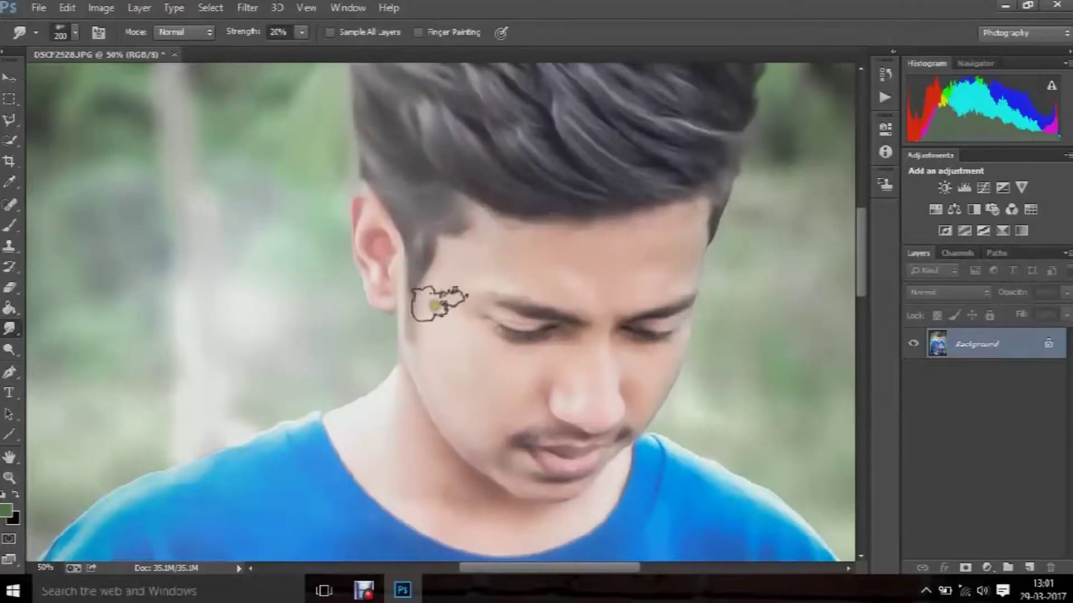
mouse_move(430, 287)
left_mouse_down()
mouse_move(421, 338)
mouse_move(426, 354)
mouse_move(429, 301)
mouse_move(438, 371)
left_mouse_up()
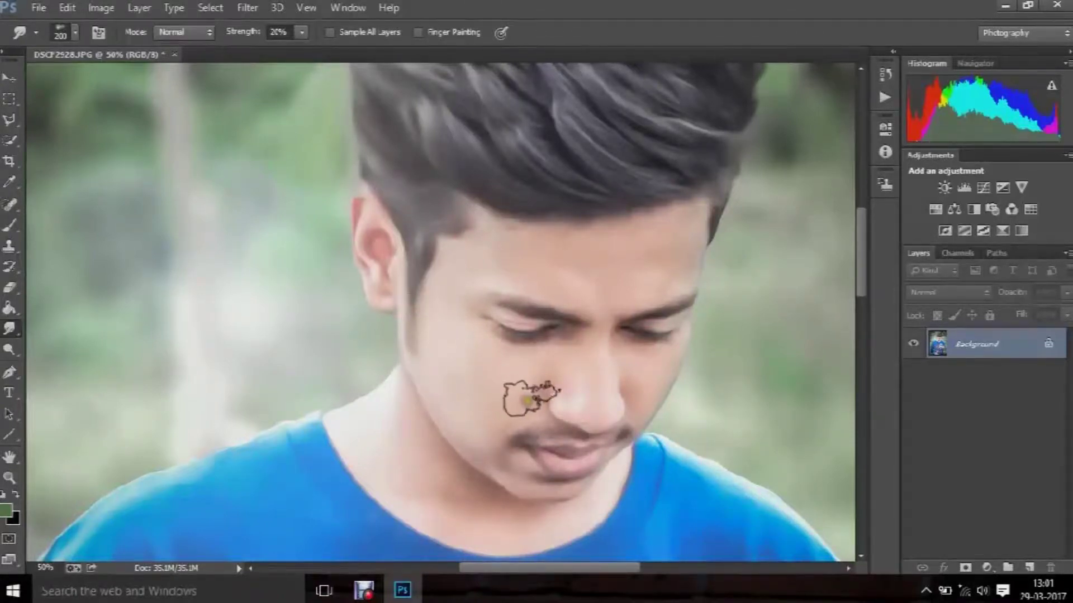
- Smudge the chin and under-eye skin with a smaller brush, then zoom back out
scroll(553, 414, "down", 2)
key("bracketleft")
key("bracketleft")
key("bracketleft")
key("bracketleft")
key("bracketleft")
key("bracketleft")
key("bracketleft")
key("bracketleft")
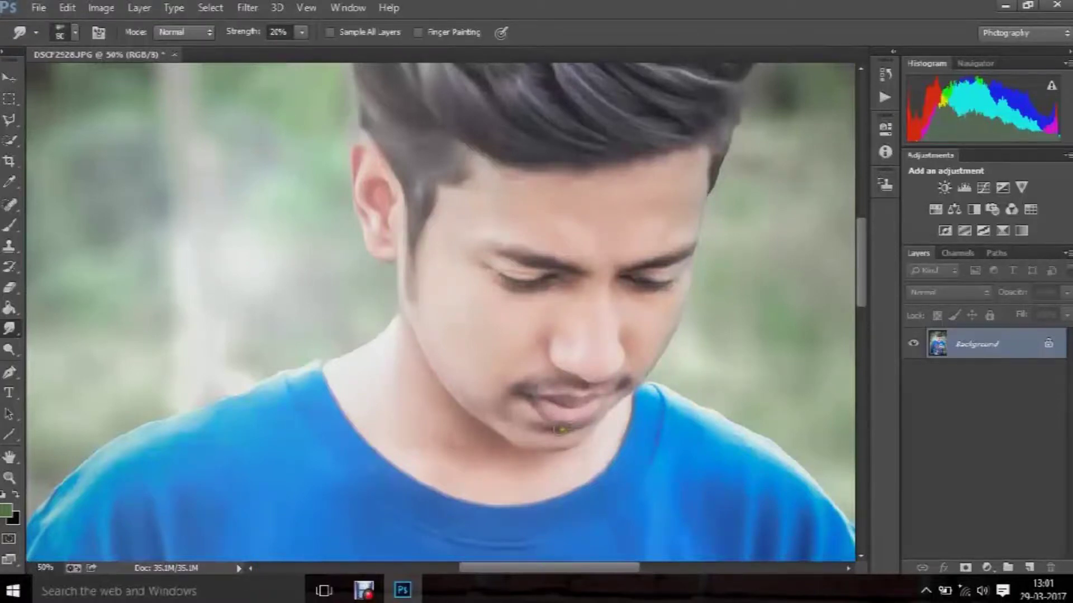
left_click_drag(555, 428, 562, 442)
left_click_drag(570, 438, 557, 439)
left_click_drag(619, 293, 655, 290)
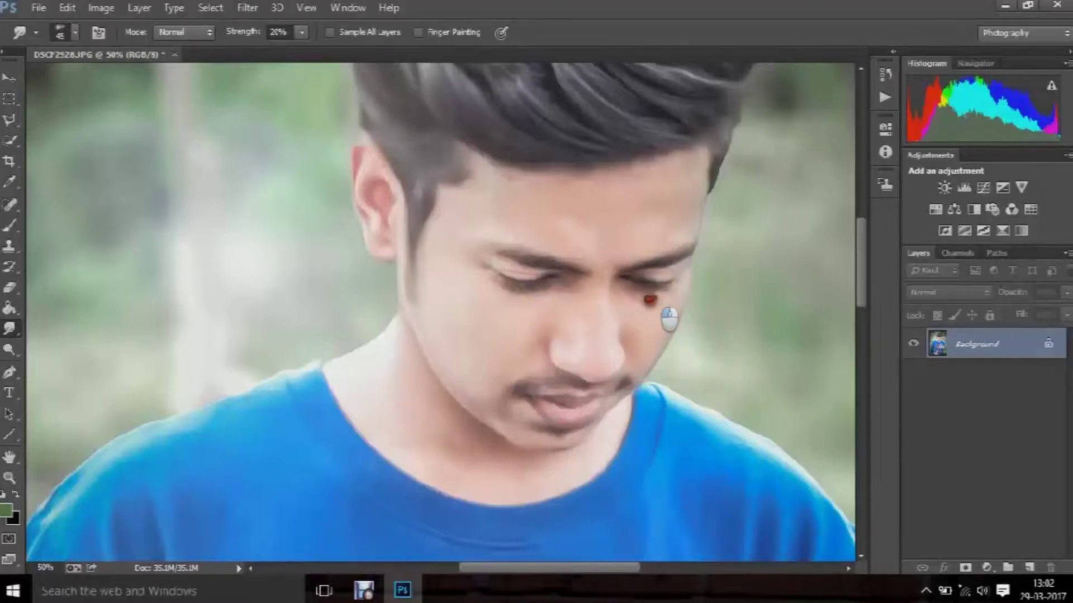
left_click_drag(617, 294, 609, 299)
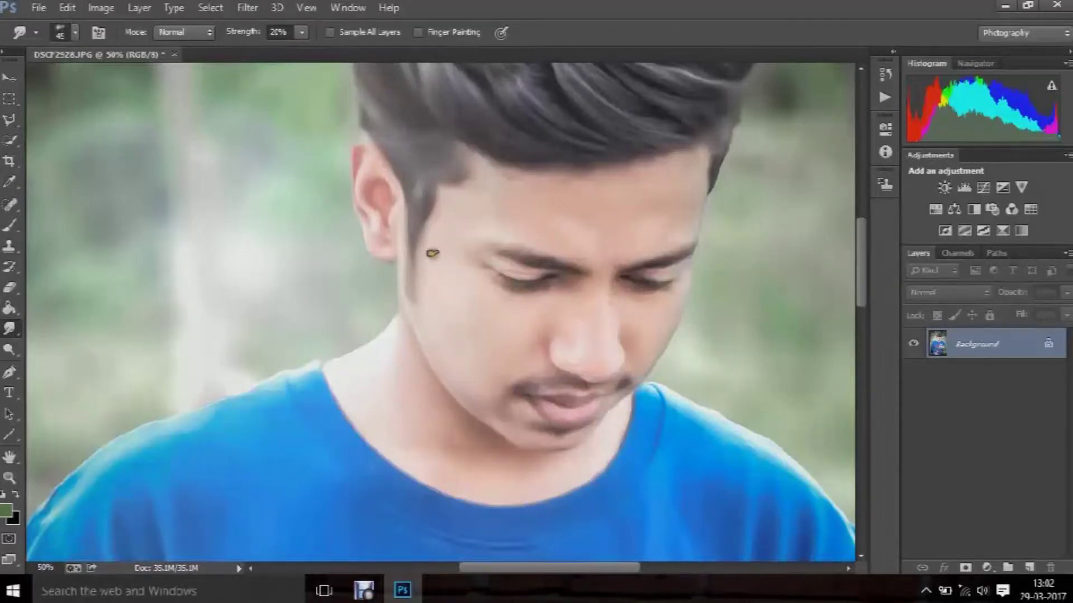
left_click(39, 8)
left_click(400, 175)
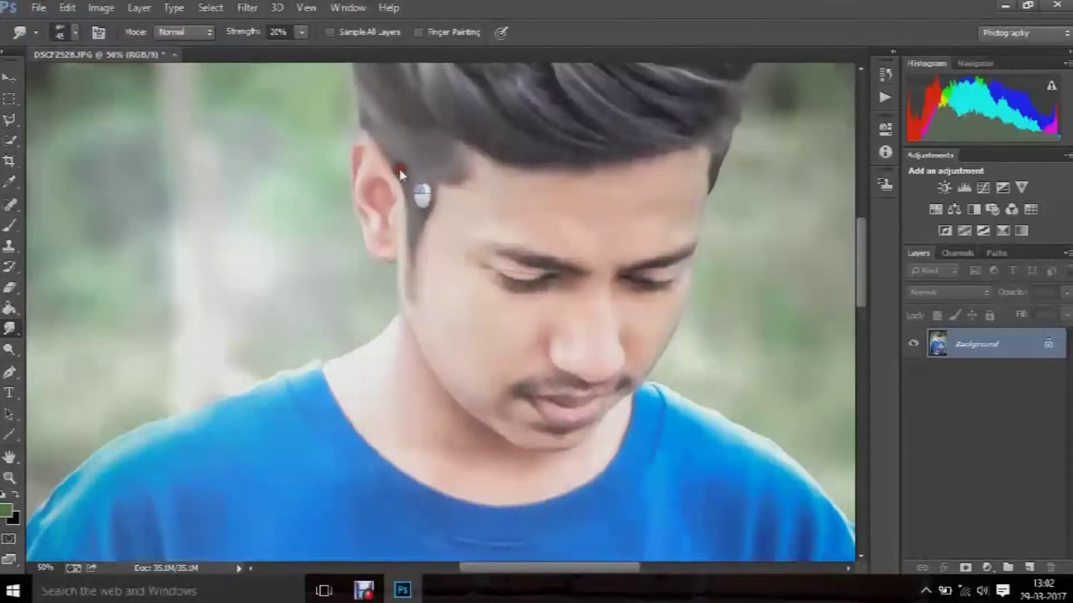
key("ctrl+minus")
key("ctrl+minus")
key("ctrl+minus")
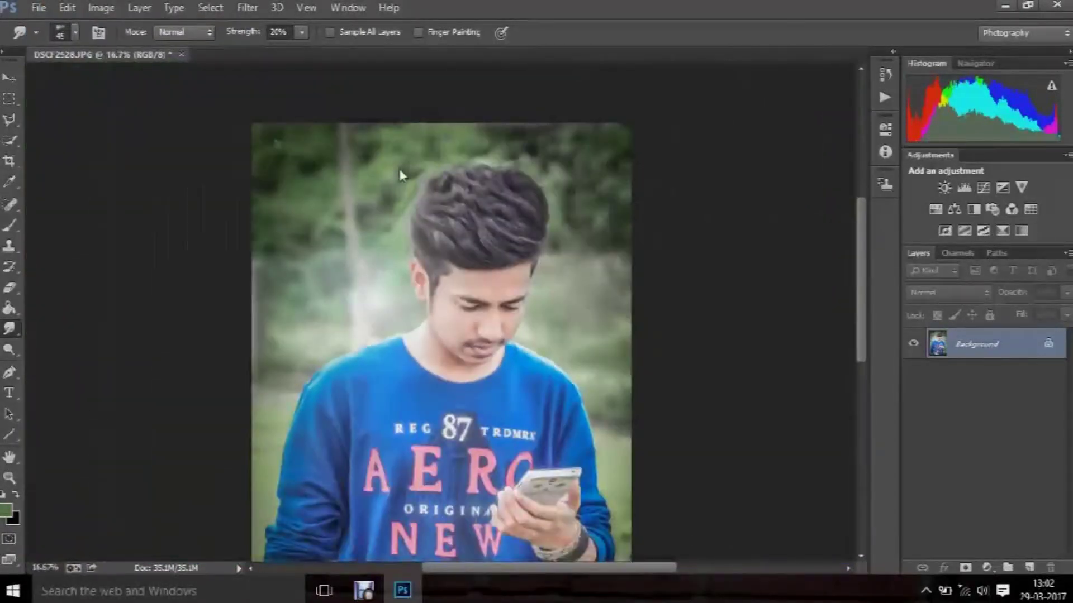
- Fit the whole portrait in the window and launch the Camera Raw Filter
key("ctrl+minus")
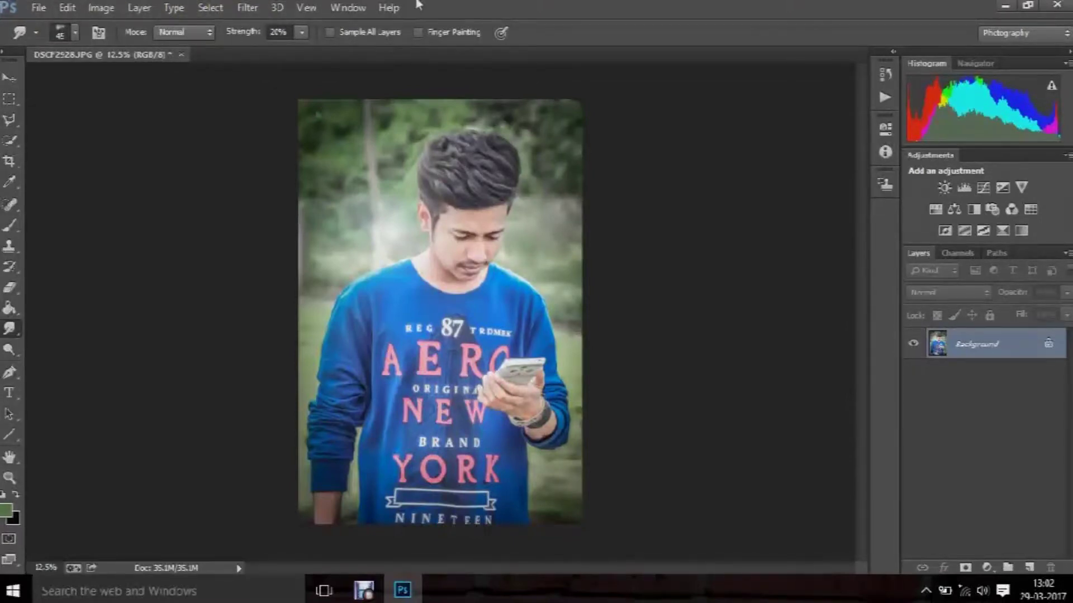
left_click(248, 7)
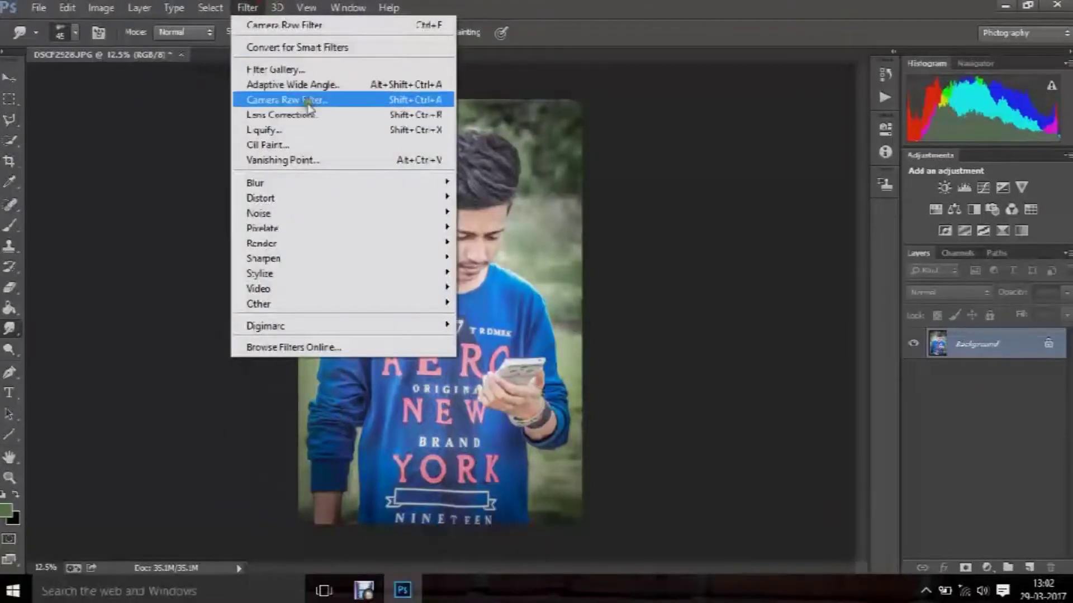
left_click(304, 100)
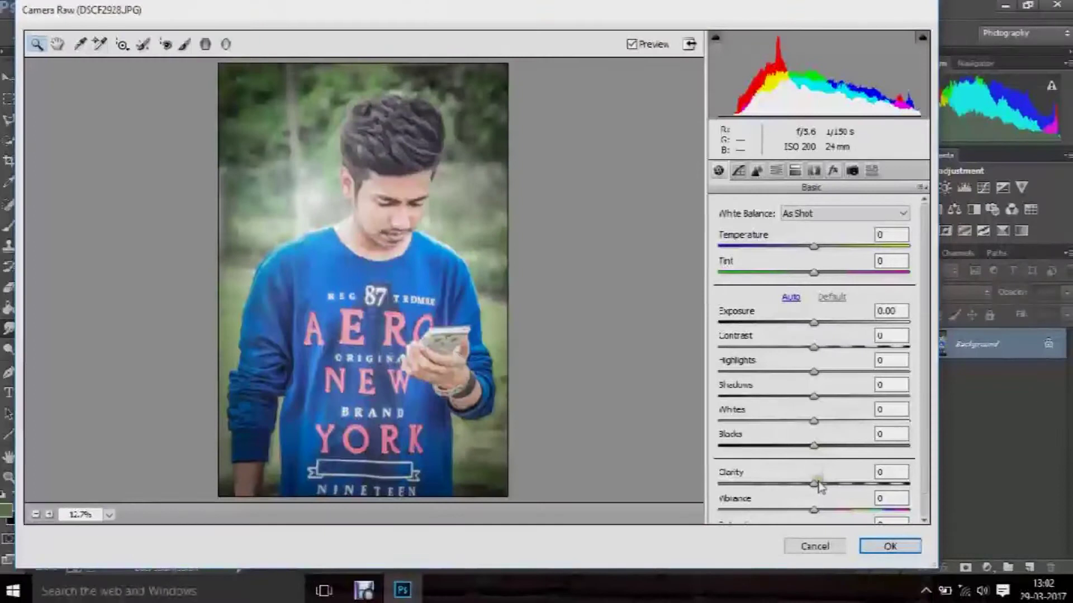
- Raise Clarity and set the Tone Curve Darks to +25
left_click_drag(820, 486, 837, 485)
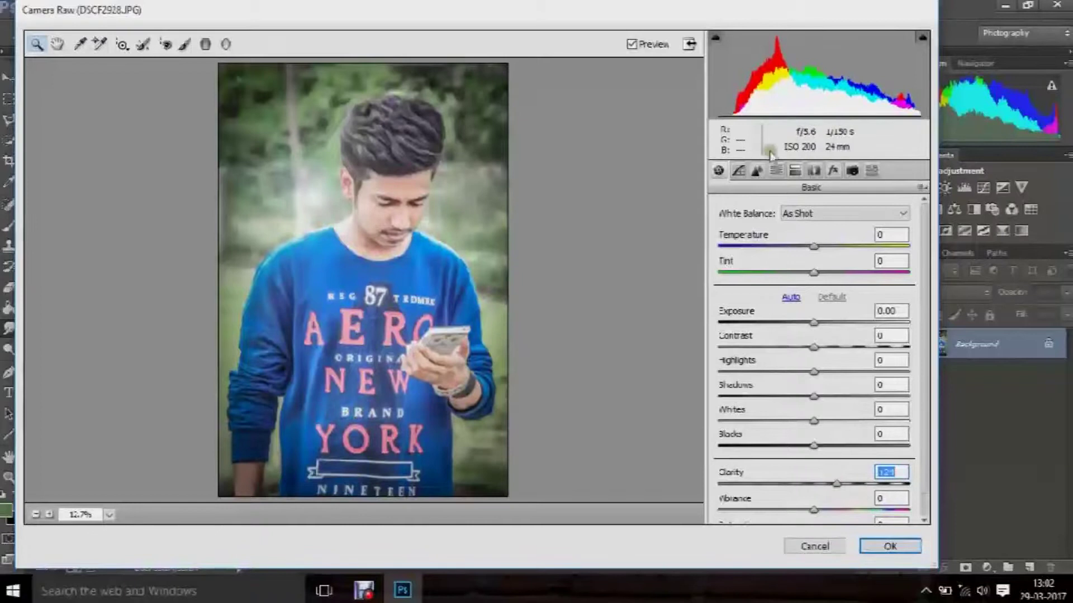
left_click(794, 171)
left_click(738, 171)
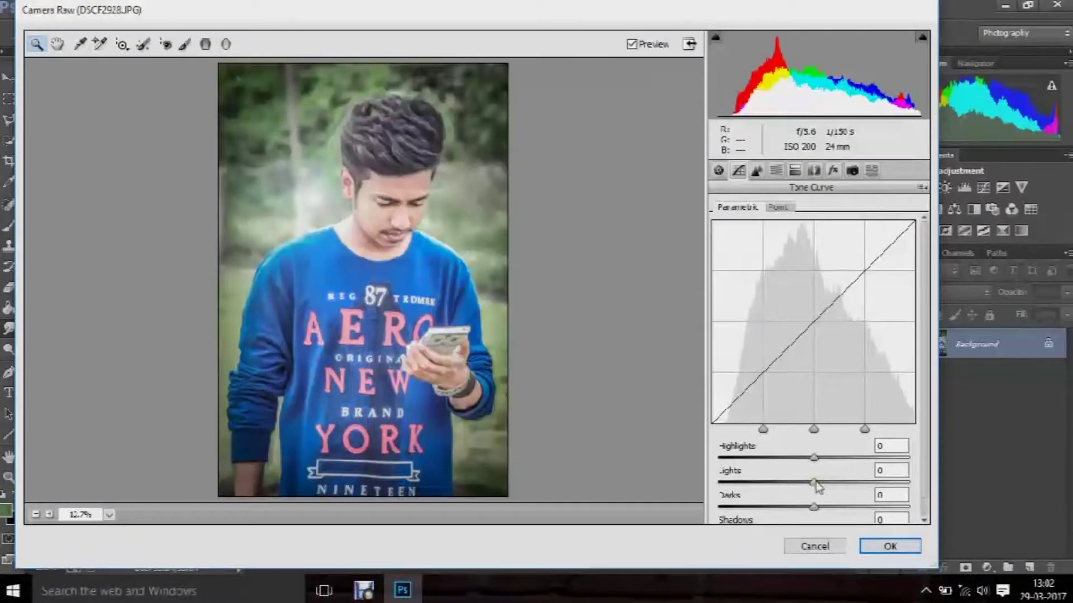
left_click(814, 507)
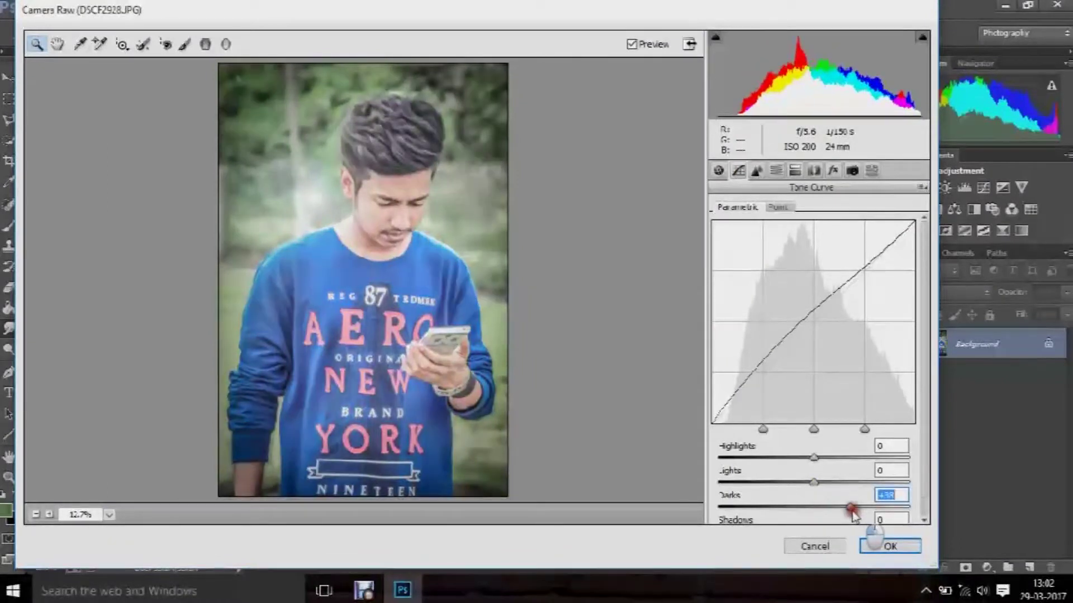
left_click_drag(823, 510, 837, 509)
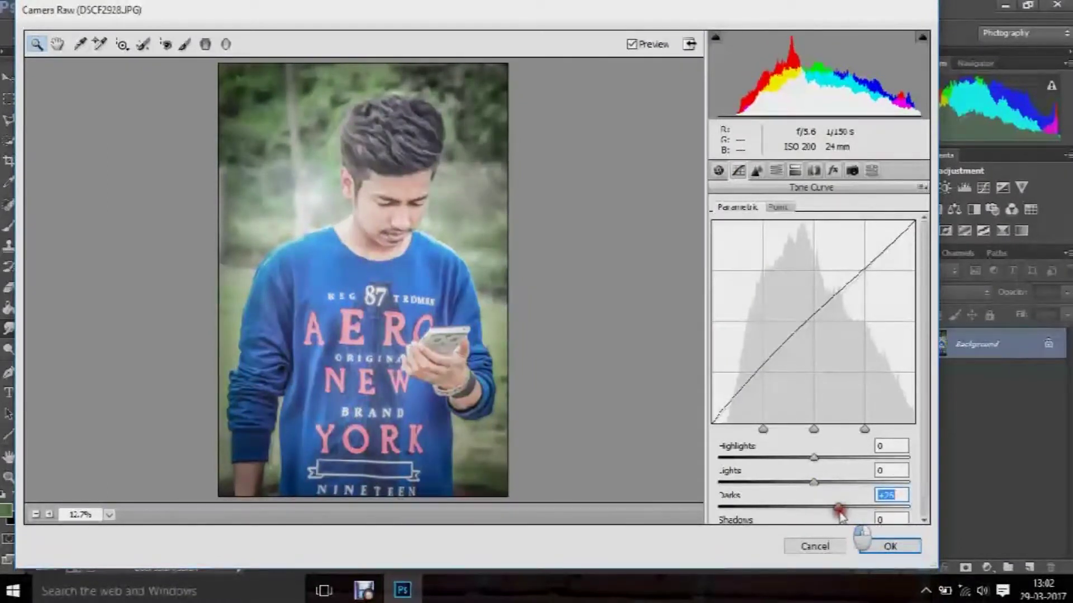
scroll(821, 499, "down", 1)
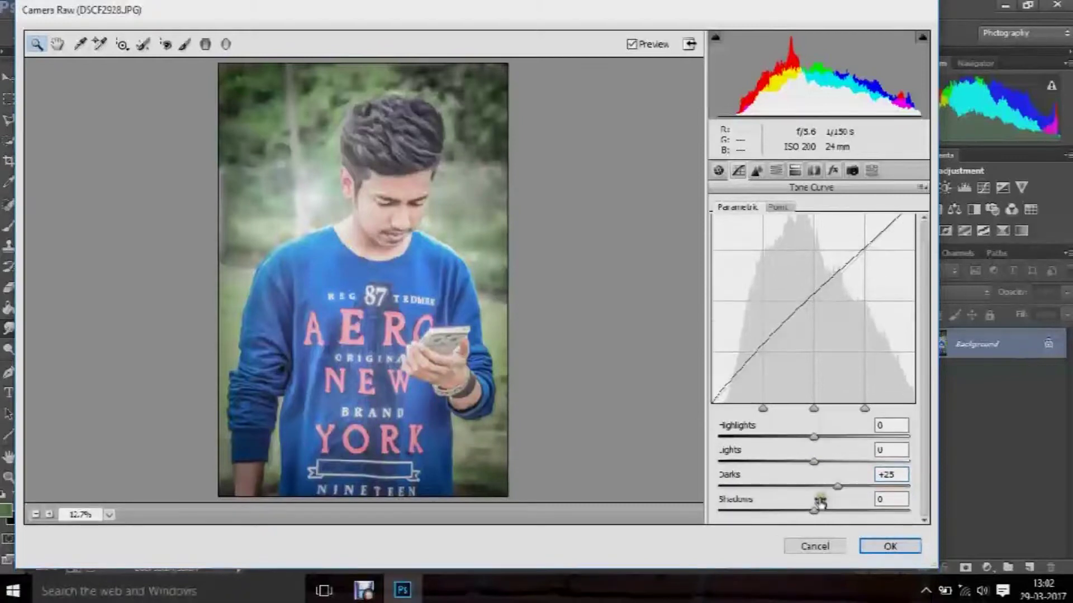
mouse_move(814, 510)
left_mouse_down()
mouse_move(737, 506)
mouse_move(810, 512)
mouse_move(798, 512)
left_mouse_up()
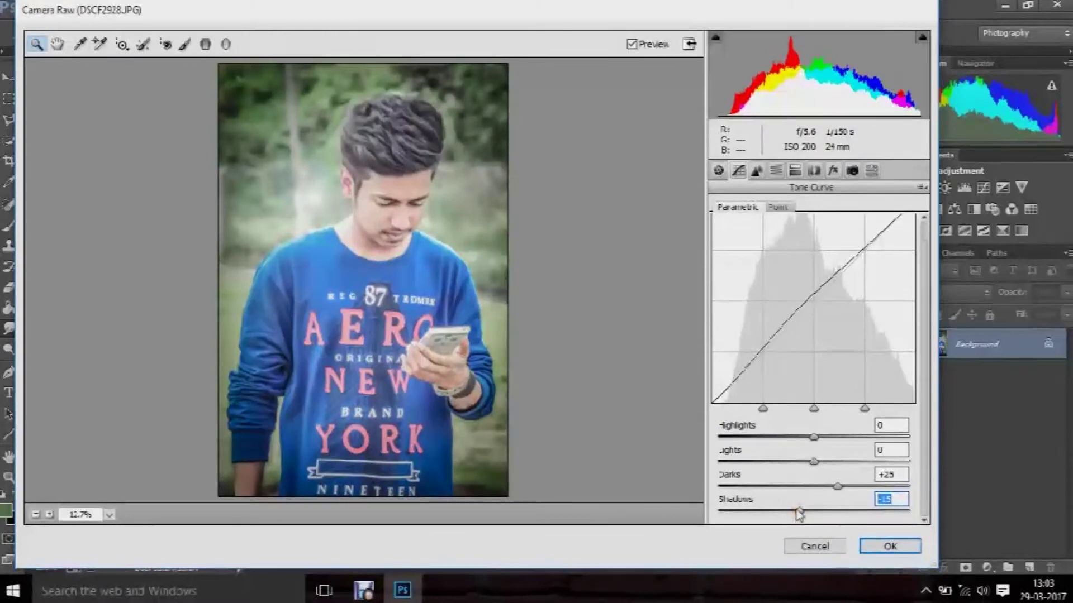
- Lower Basic Shadows to -19 and nudge Vibrance slightly higher
left_click(718, 170)
mouse_move(813, 396)
left_mouse_down()
mouse_move(782, 395)
mouse_move(794, 396)
left_mouse_up()
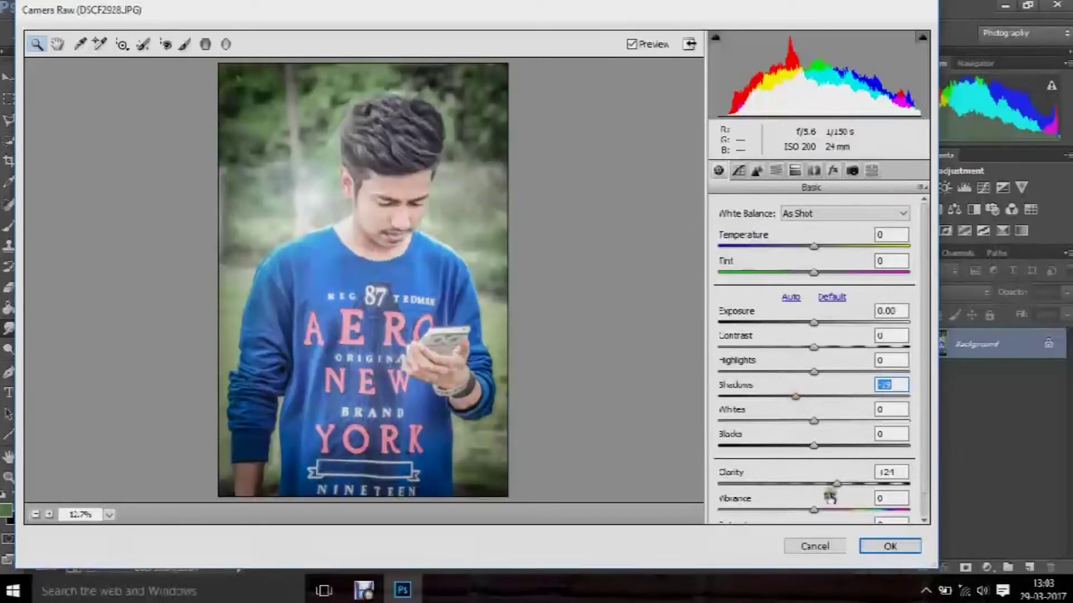
left_click_drag(814, 510, 822, 514)
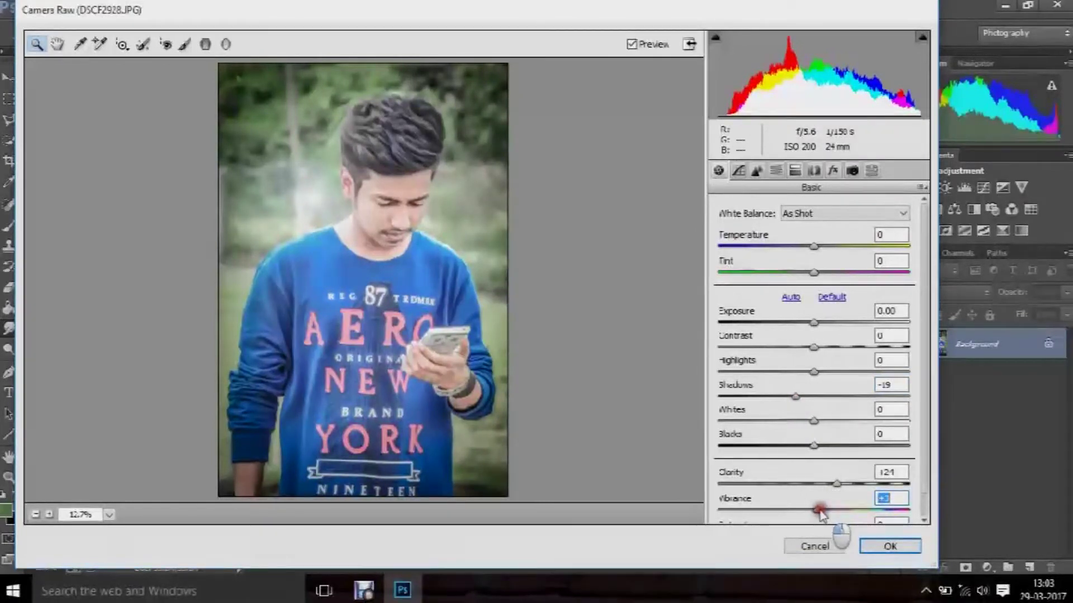
left_click_drag(822, 513, 823, 515)
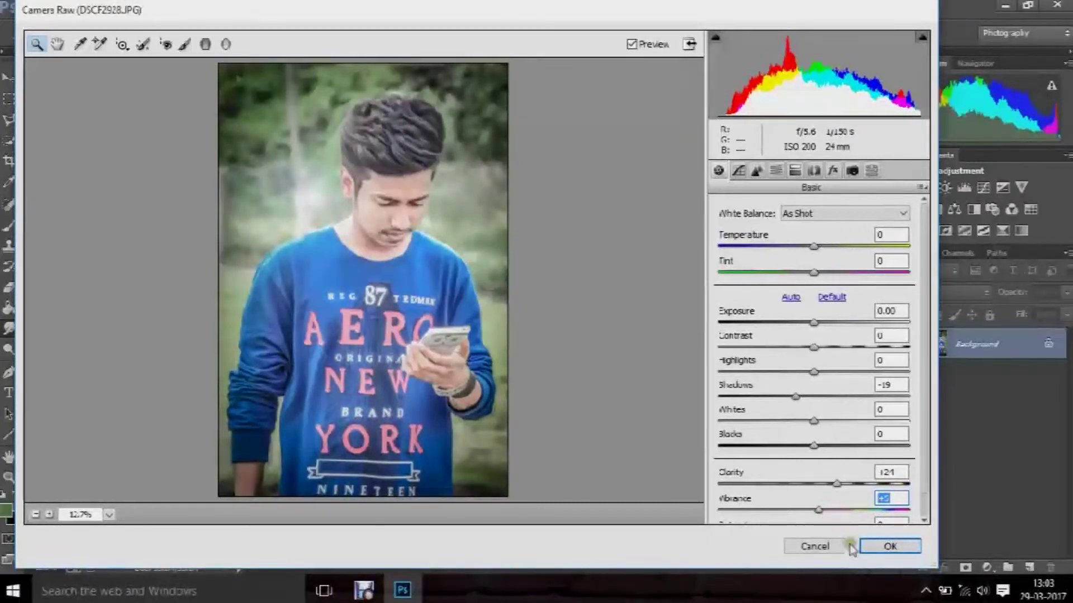
- Apply the Clarity, Darks +25, Shadows -19 and Vibrance grading with OK
left_click(867, 548)
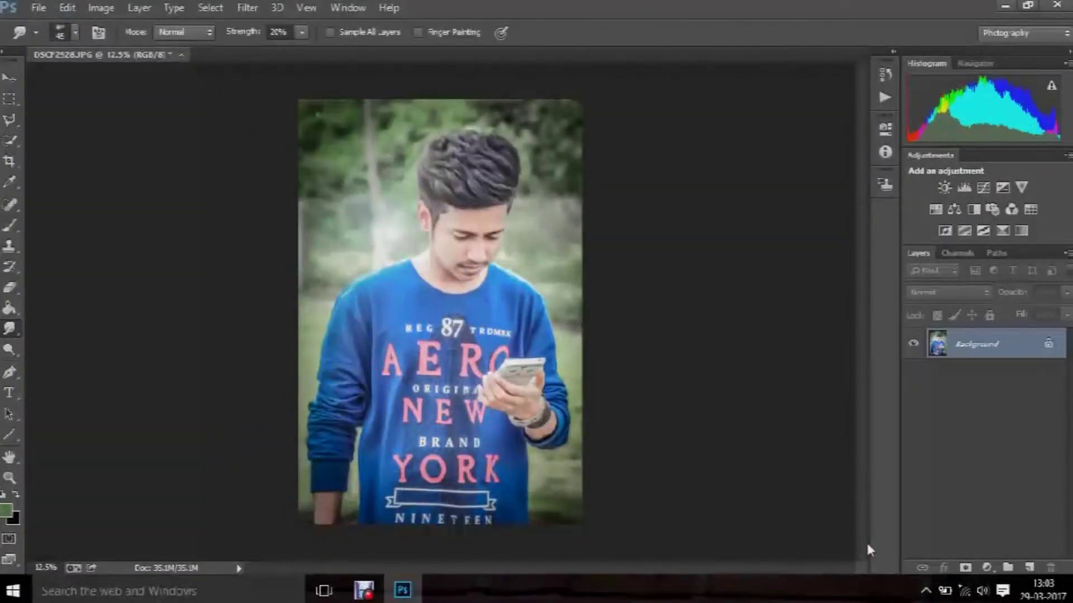